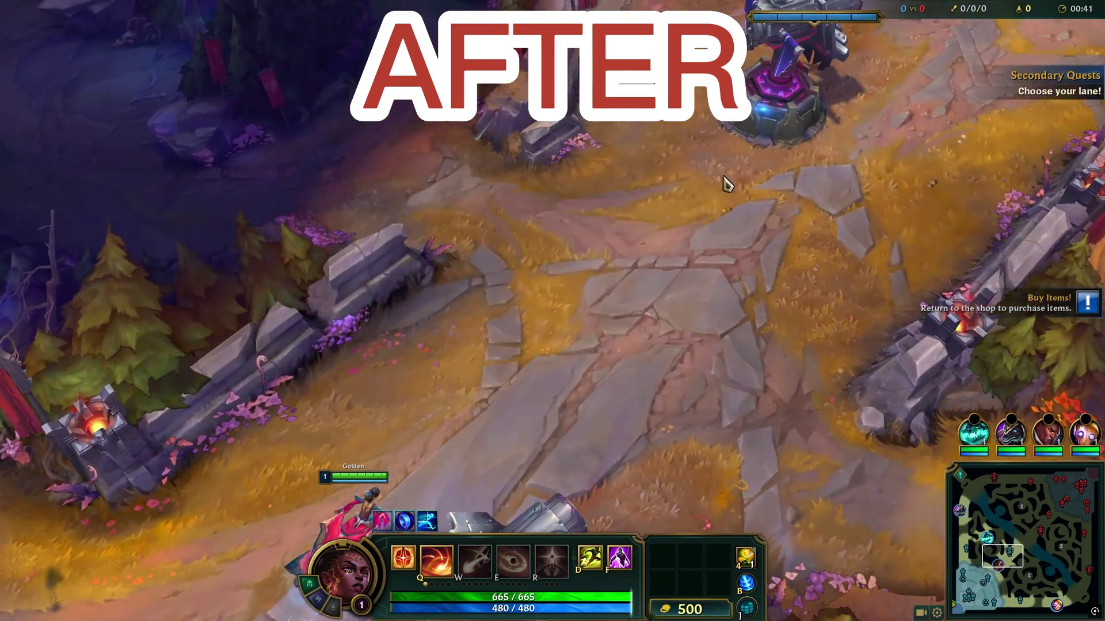
{"action": "right_click", "coordinate": [685, 205]}
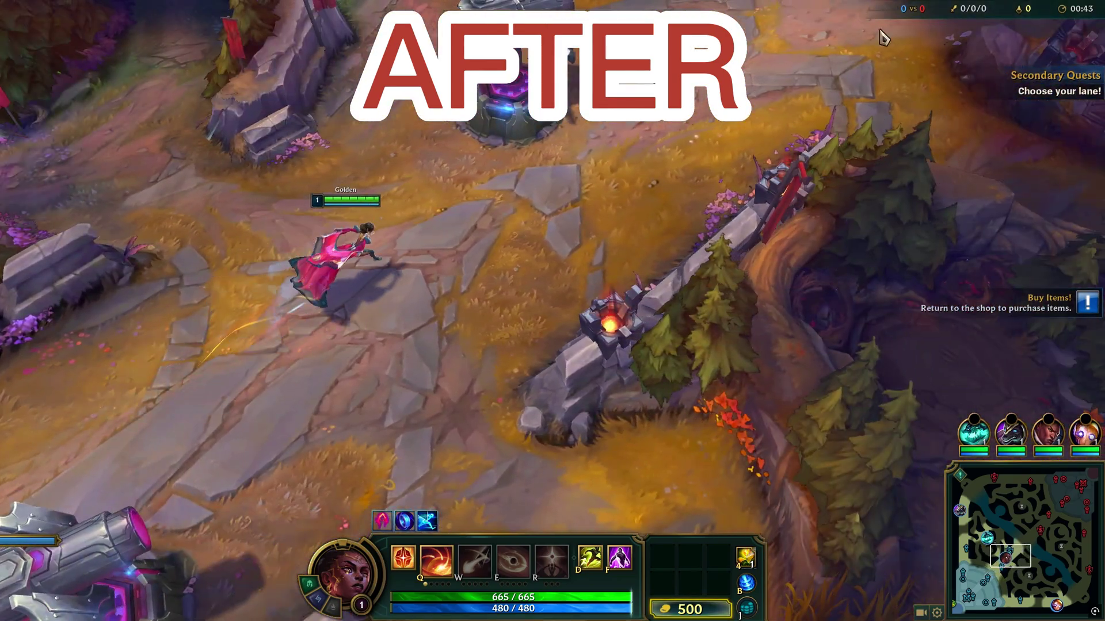
{"action": "right_click", "coordinate": [875, 177]}
{"action": "right_click", "coordinate": [807, 168]}
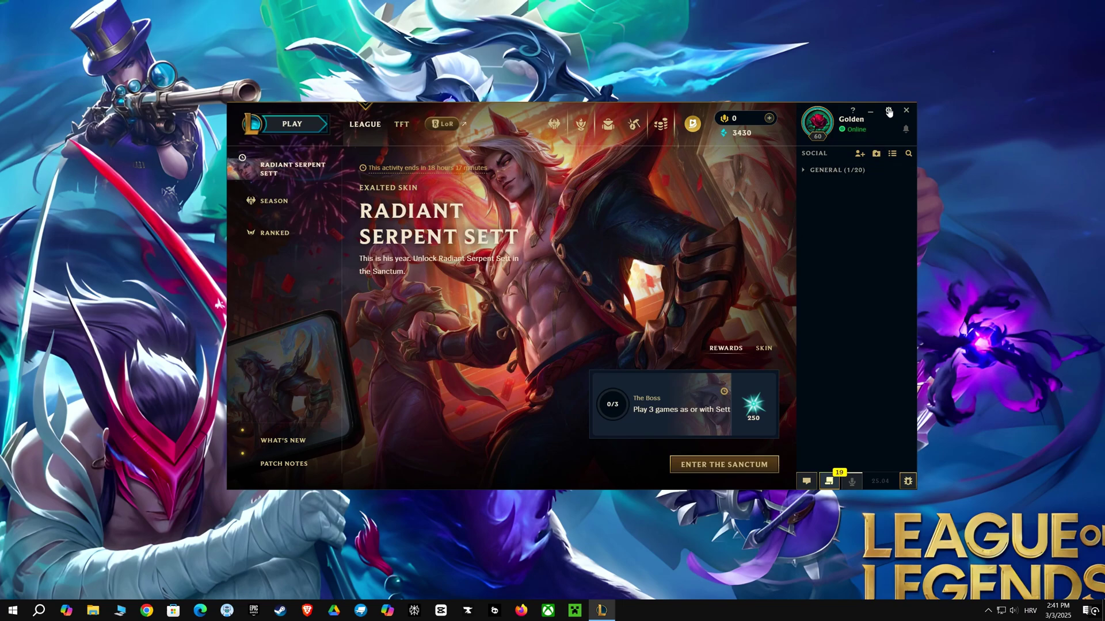
- Make sure Low Spec Mode, Disable Interactive Background Effects and Close Client During Game are enabled in the client's general settings
{"action": "left_click", "coordinate": [888, 110]}
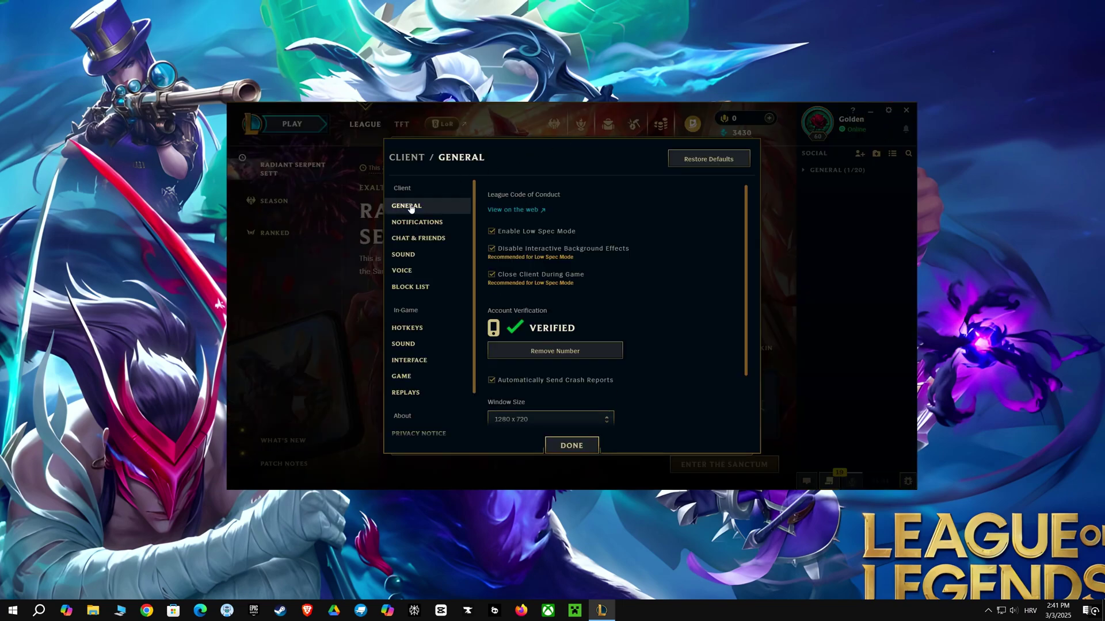
{"action": "left_click", "coordinate": [491, 233]}
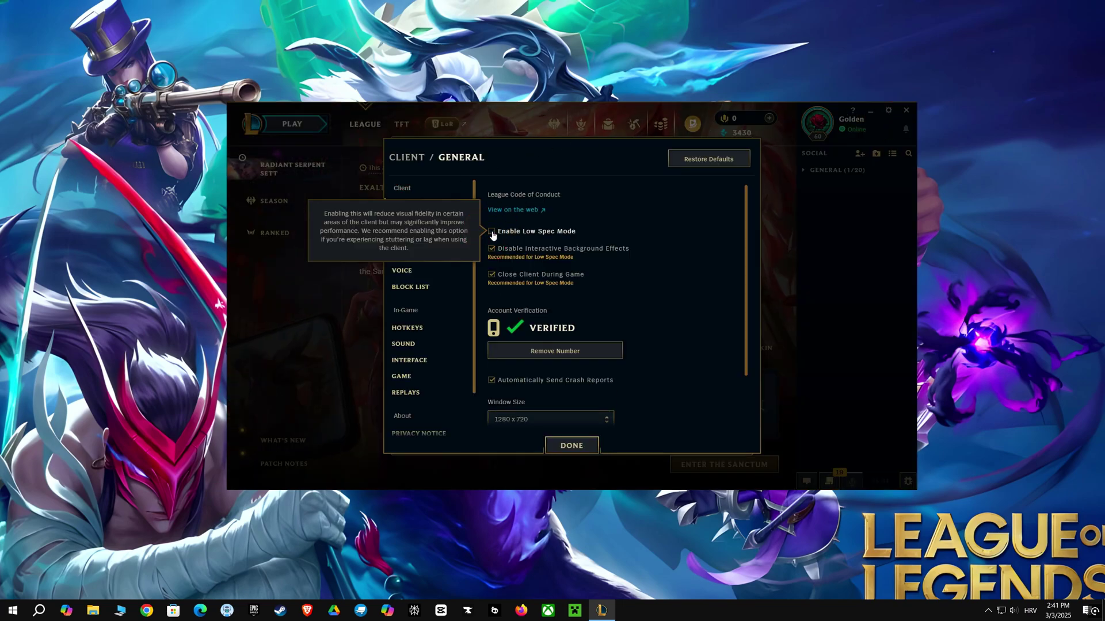
{"action": "left_click", "coordinate": [492, 232]}
{"action": "left_click", "coordinate": [492, 250]}
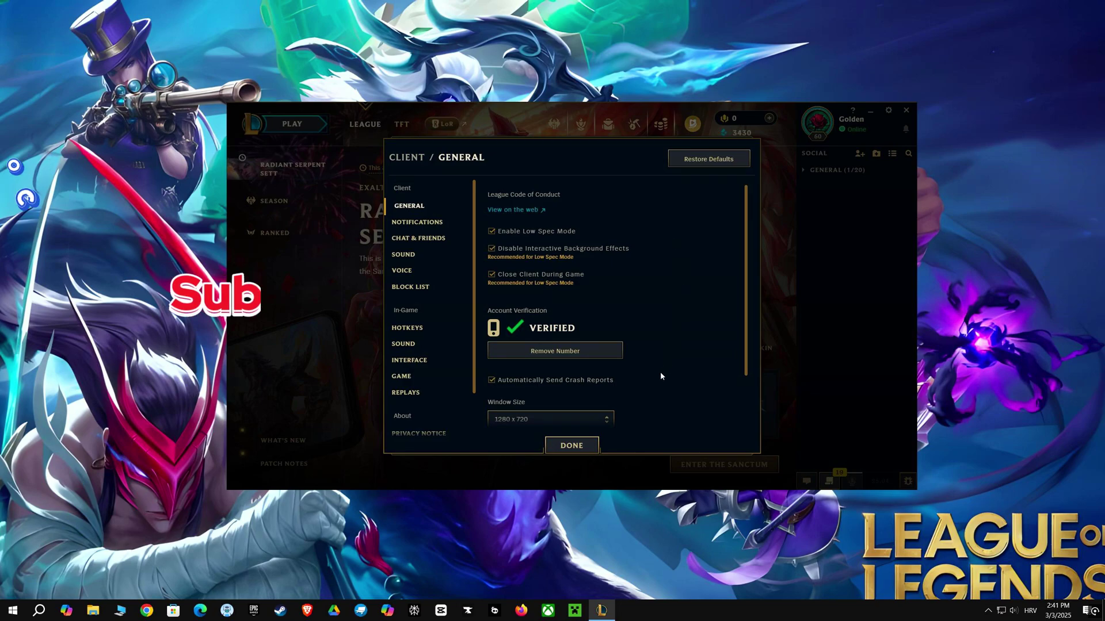
{"action": "left_click", "coordinate": [575, 445]}
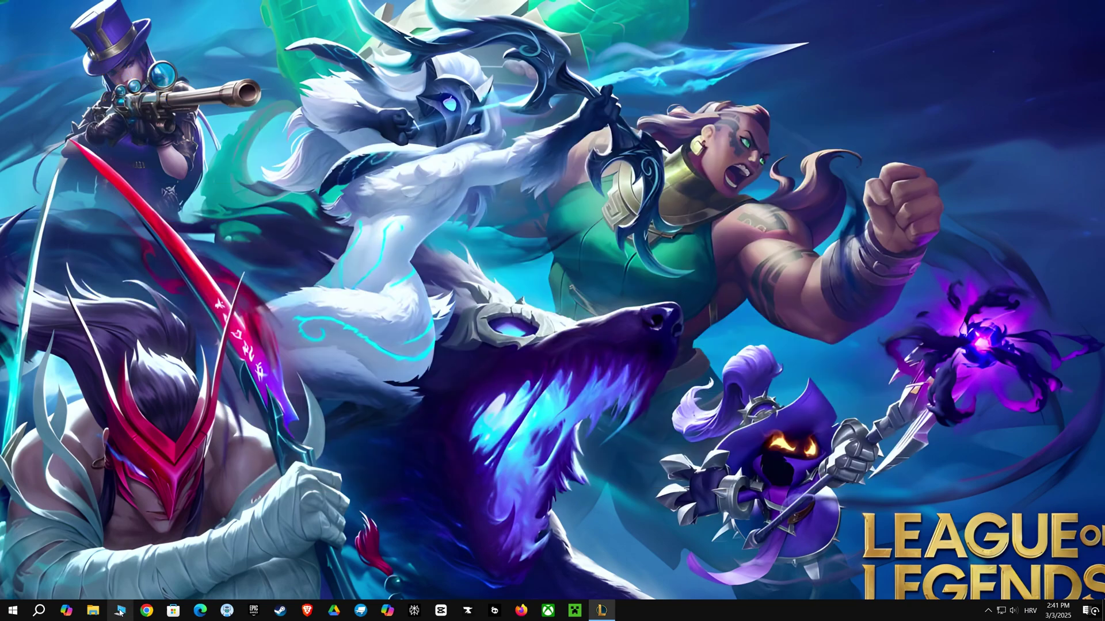
- Open D:\Riot Games\League of Legends in File Explorer and search that folder for ".exe"
{"action": "left_click", "coordinate": [93, 610]}
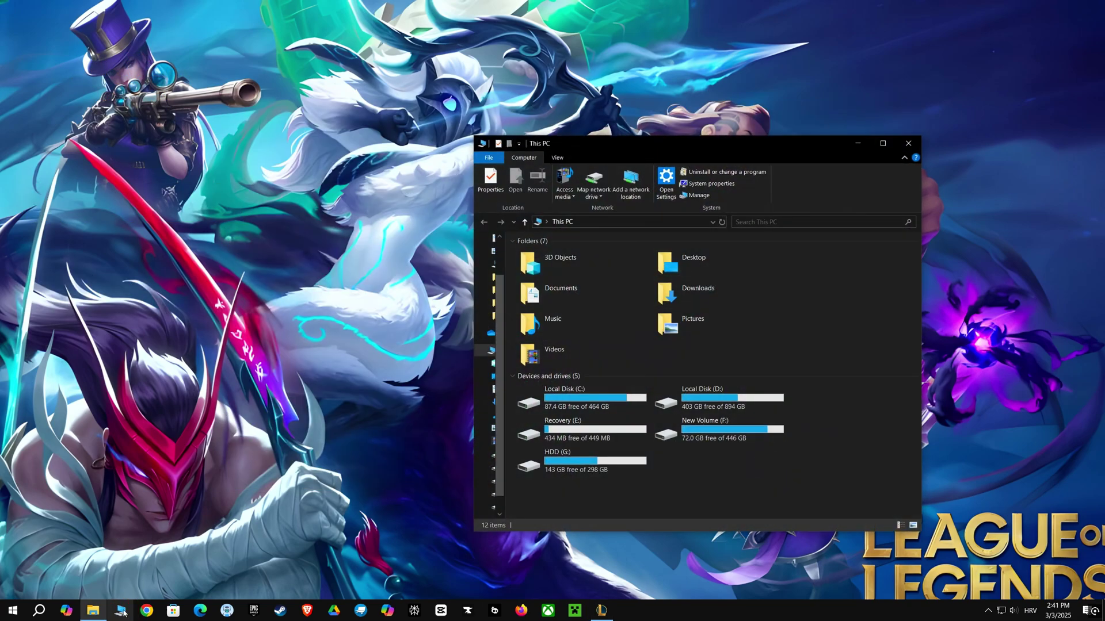
{"action": "double_click", "coordinate": [703, 397]}
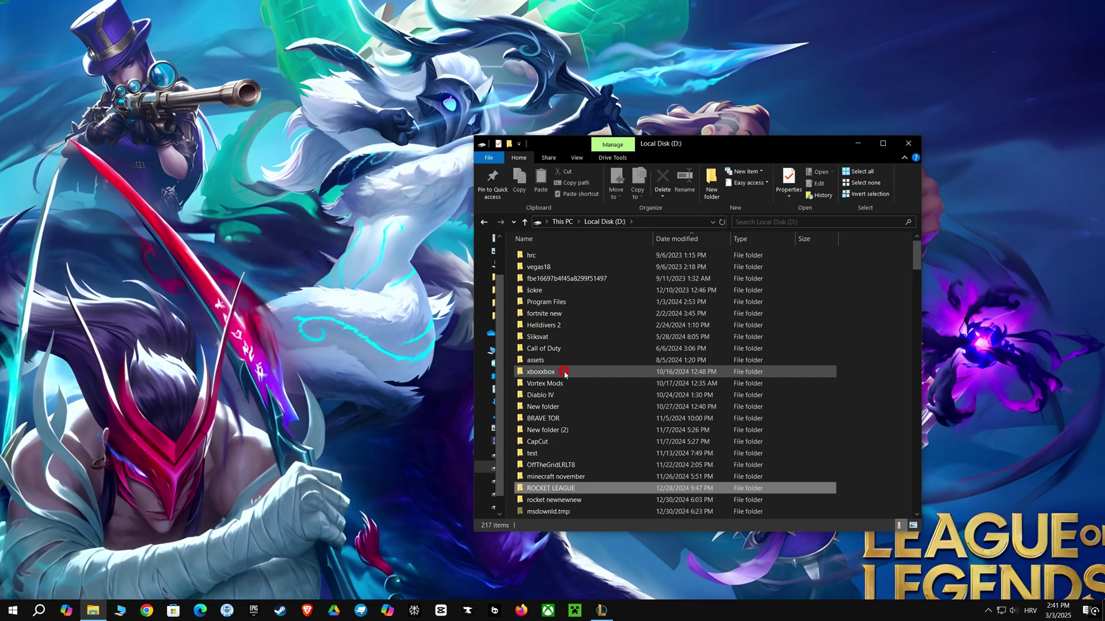
{"action": "key", "text": "r"}
{"action": "key", "text": "r"}
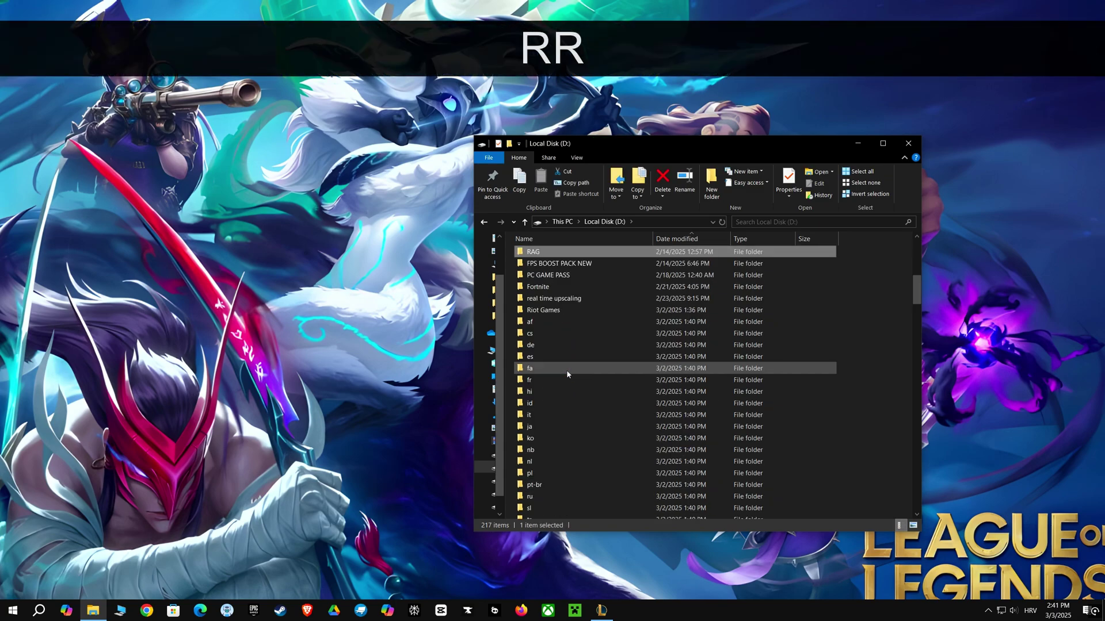
{"action": "key", "text": "r"}
{"action": "left_click", "coordinate": [542, 311]}
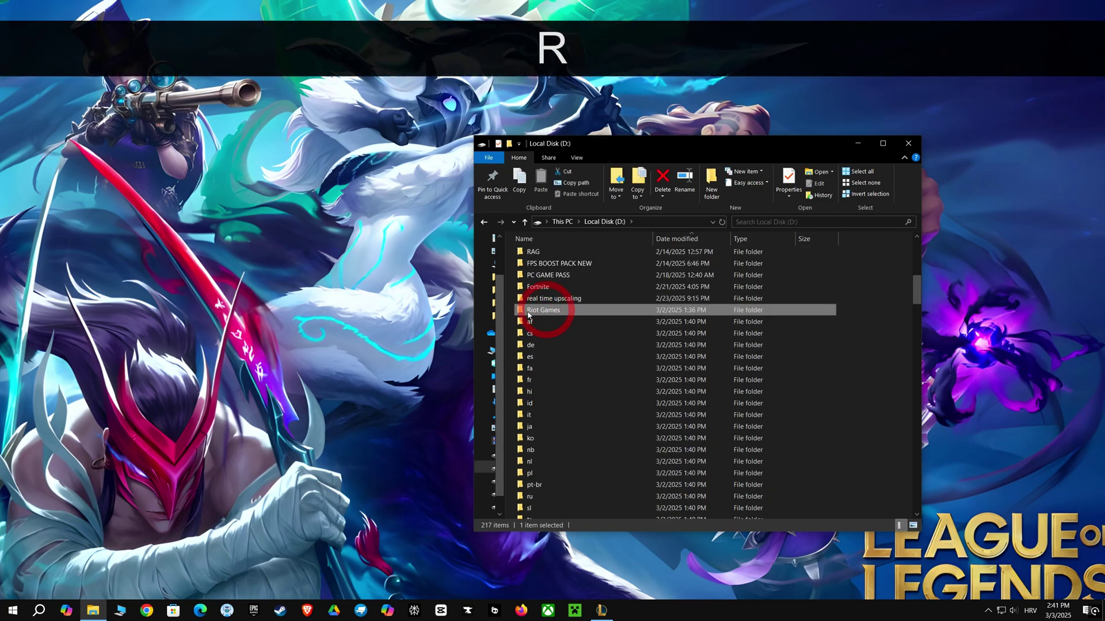
{"action": "double_click", "coordinate": [543, 311]}
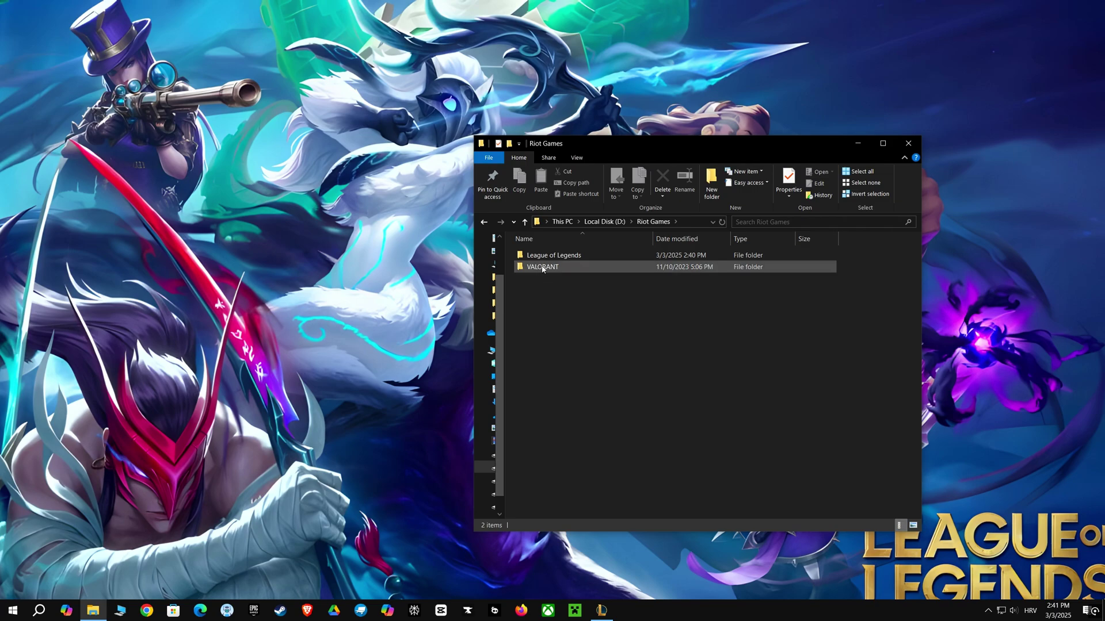
{"action": "double_click", "coordinate": [539, 256]}
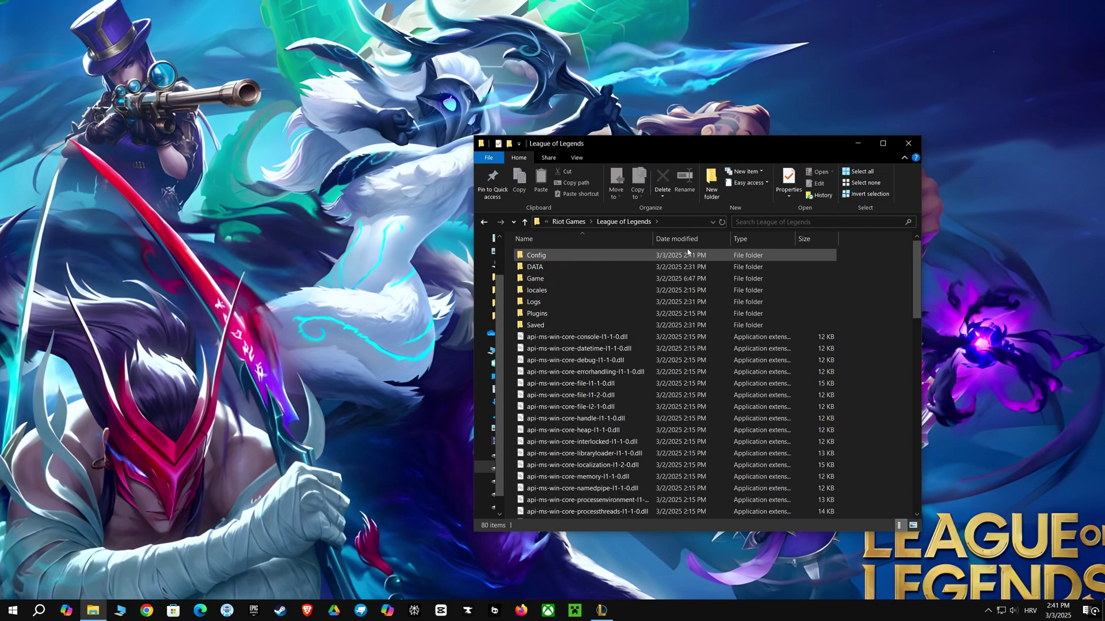
{"action": "left_click", "coordinate": [748, 223]}
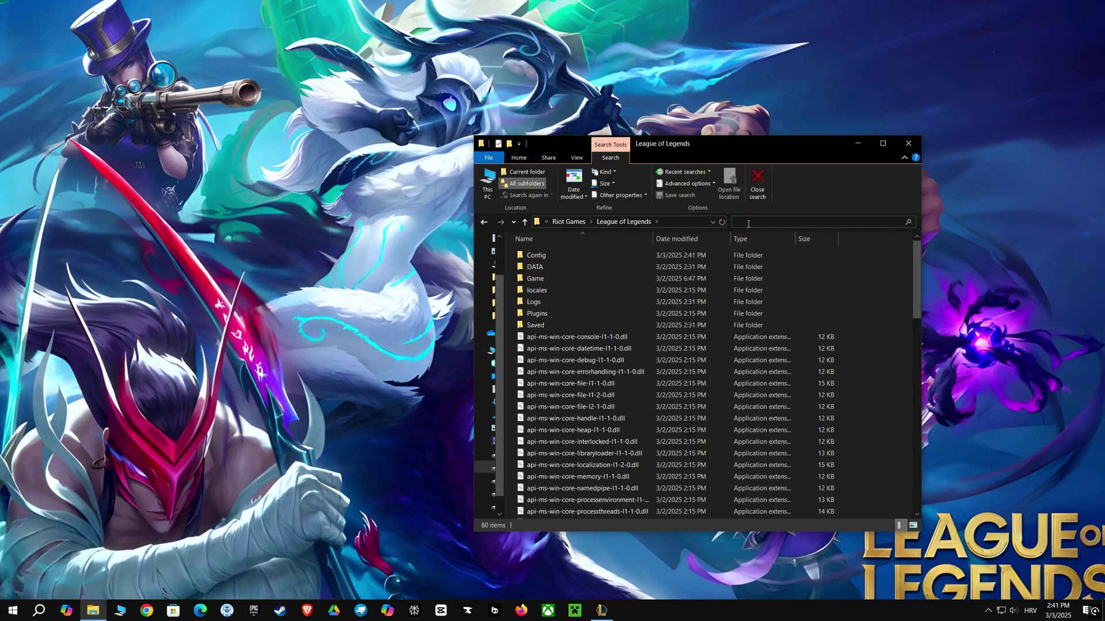
{"action": "type", "text": ".exe"}
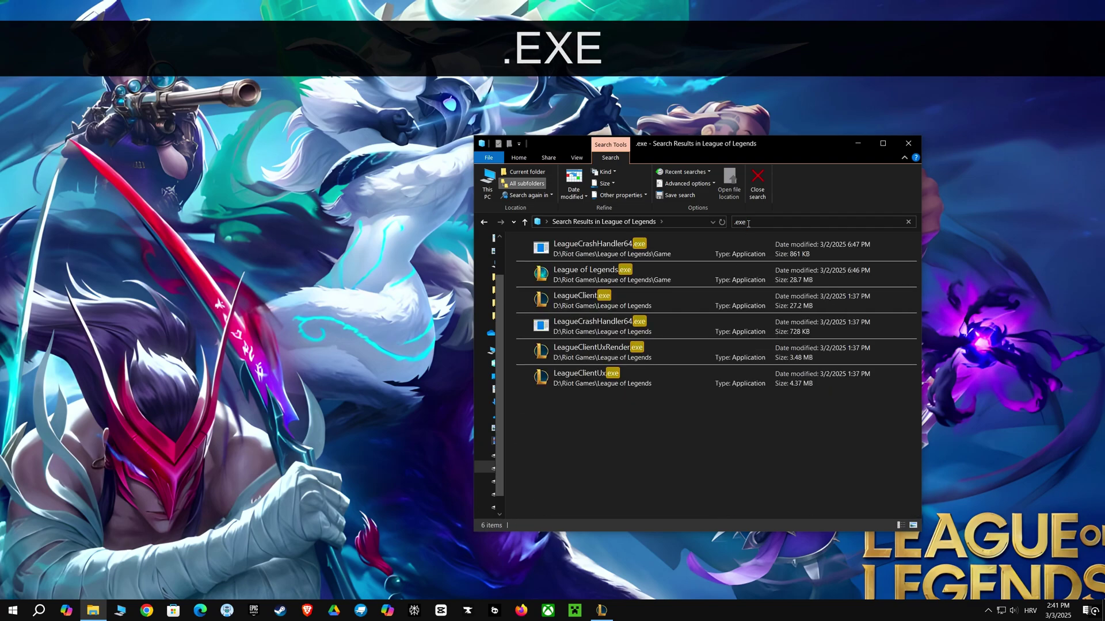
- Disable fullscreen optimizations for all users in the compatibility properties of League of Legends.exe
{"action": "left_click", "coordinate": [572, 266]}
{"action": "right_click", "coordinate": [572, 266]}
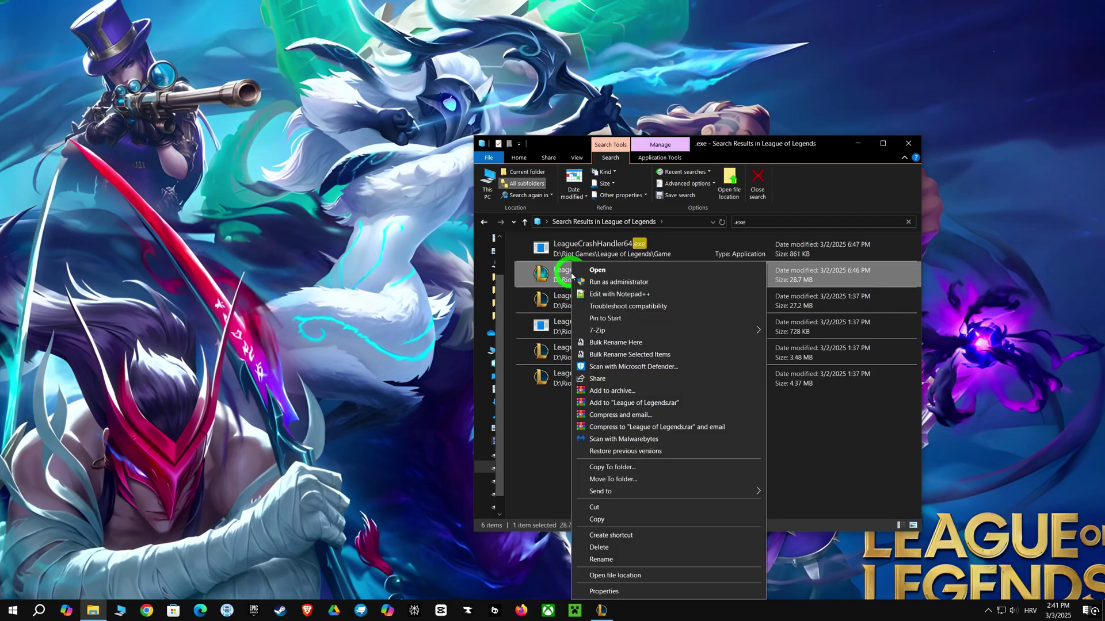
{"action": "left_click", "coordinate": [604, 591]}
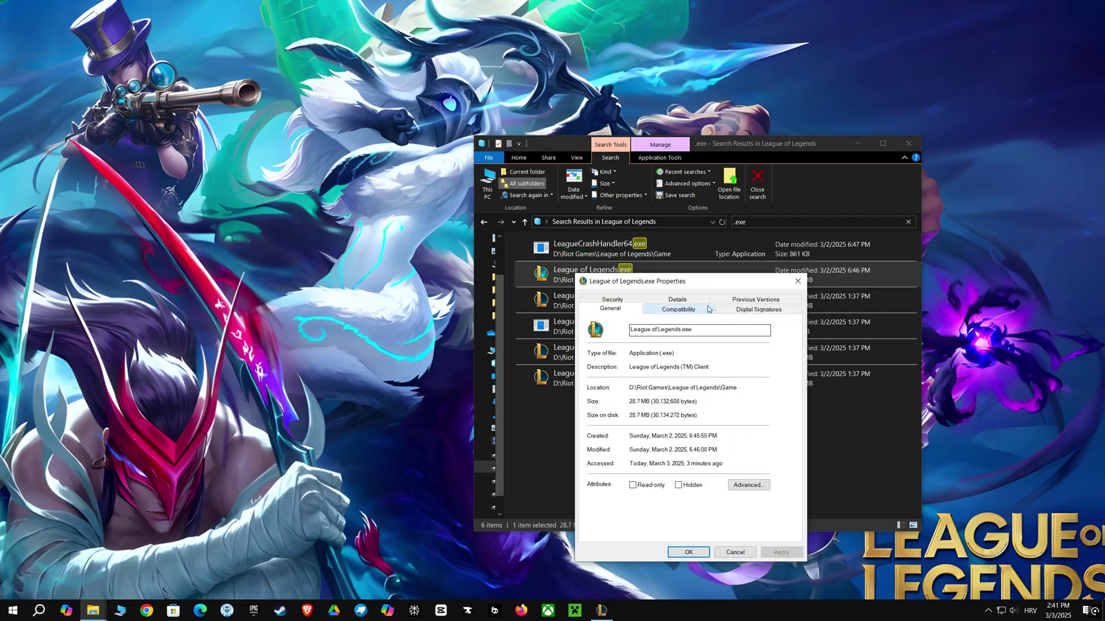
{"action": "left_click", "coordinate": [684, 311]}
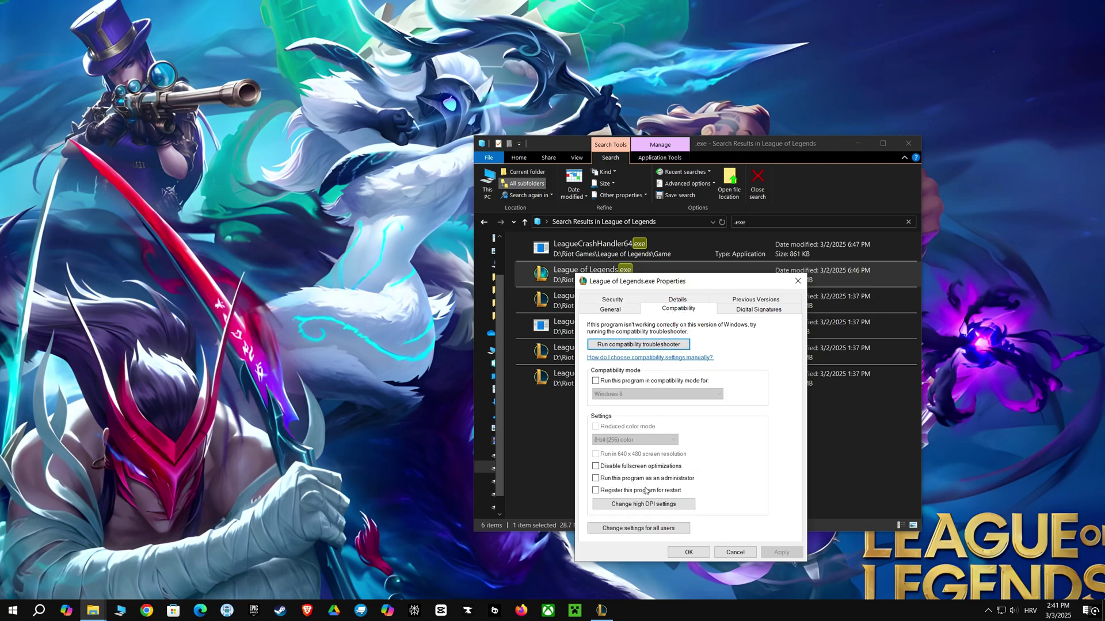
{"action": "left_click", "coordinate": [638, 528]}
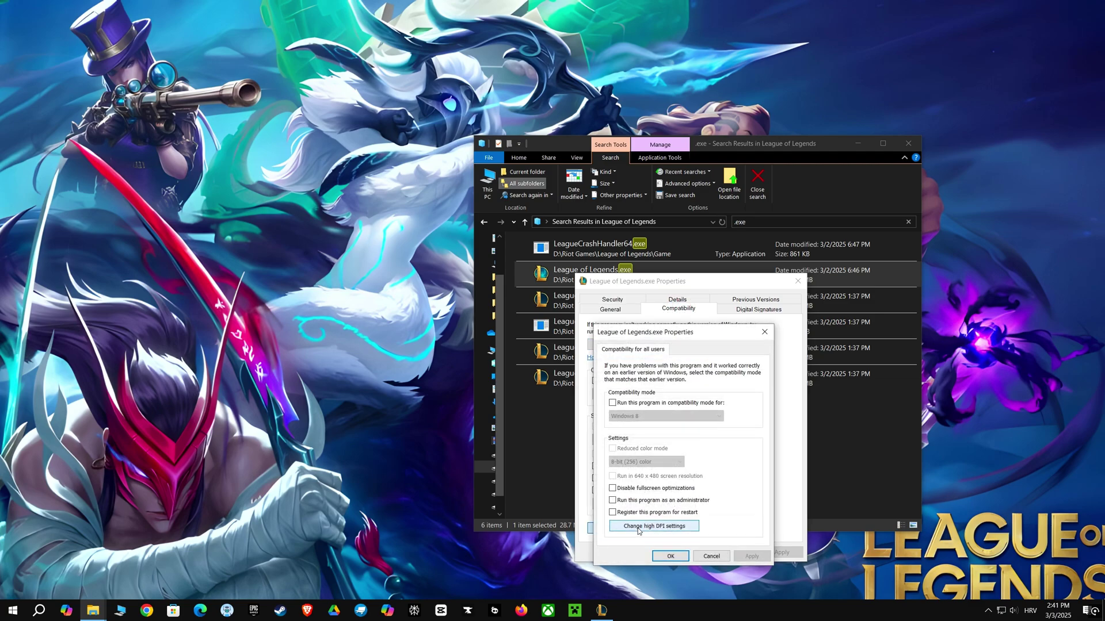
{"action": "left_click", "coordinate": [613, 488]}
- Override the high DPI scaling behavior of League of Legends.exe with scaling performed by Application, and apply its compatibility settings
{"action": "left_click", "coordinate": [637, 526]}
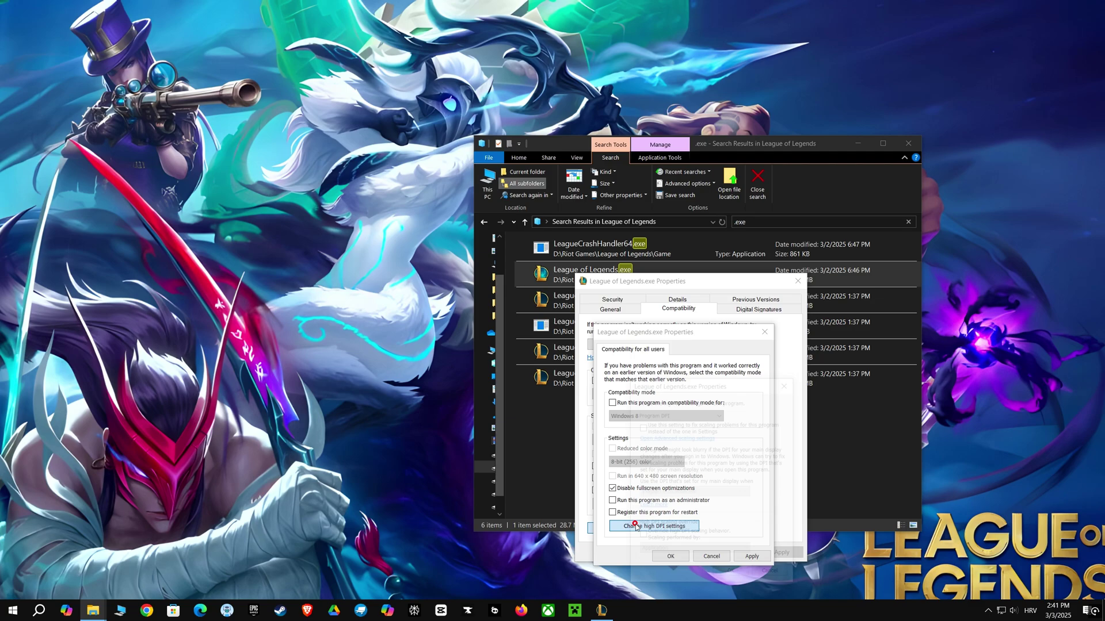
{"action": "left_click_drag", "start_coordinate": [721, 385], "coordinate": [877, 343]}
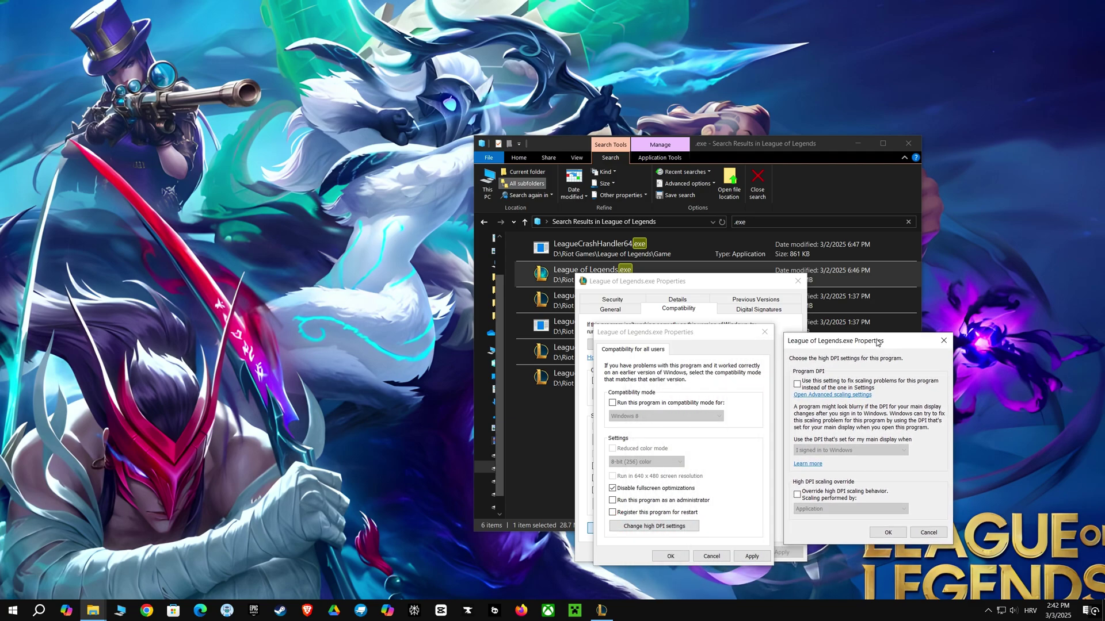
{"action": "left_click", "coordinate": [797, 495]}
{"action": "left_click", "coordinate": [811, 509]}
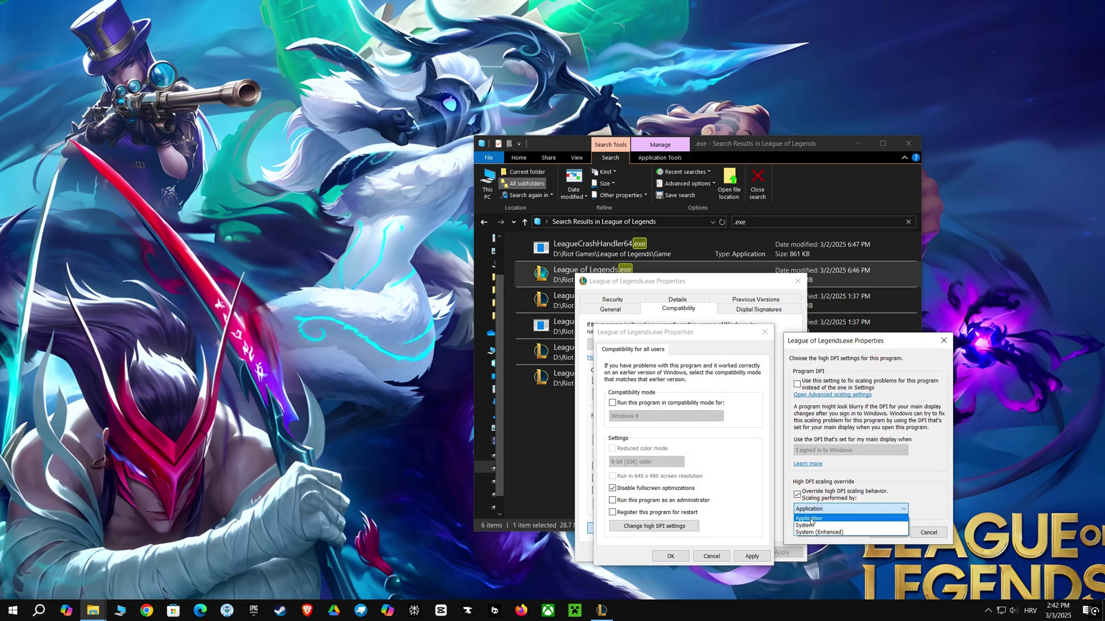
{"action": "left_click", "coordinate": [809, 518]}
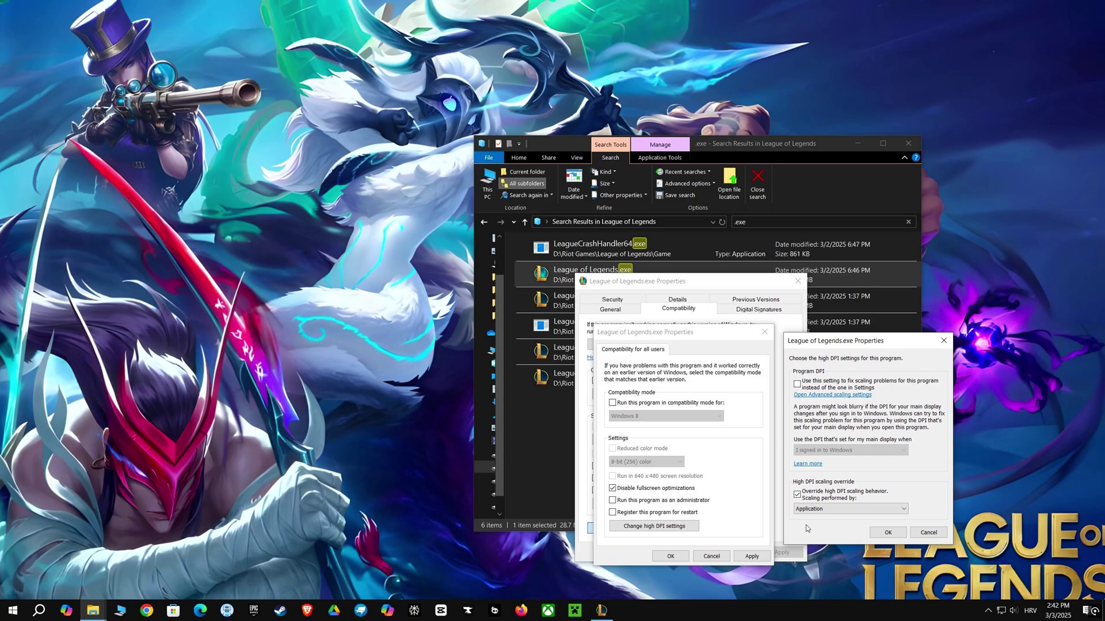
{"action": "left_click", "coordinate": [888, 533]}
{"action": "left_click", "coordinate": [752, 556]}
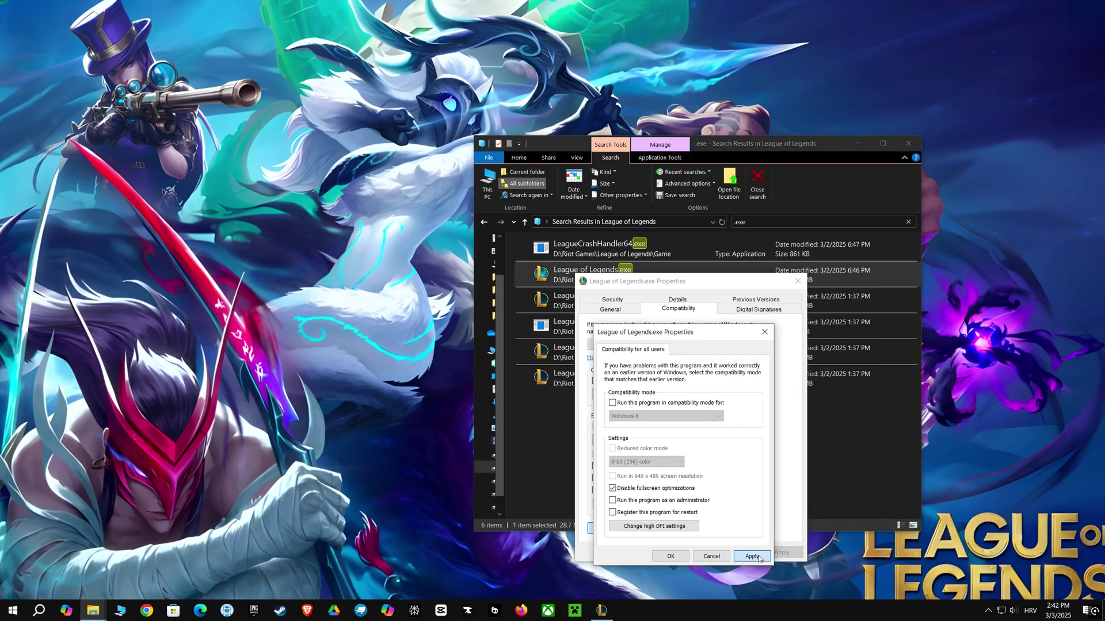
{"action": "left_click", "coordinate": [669, 556]}
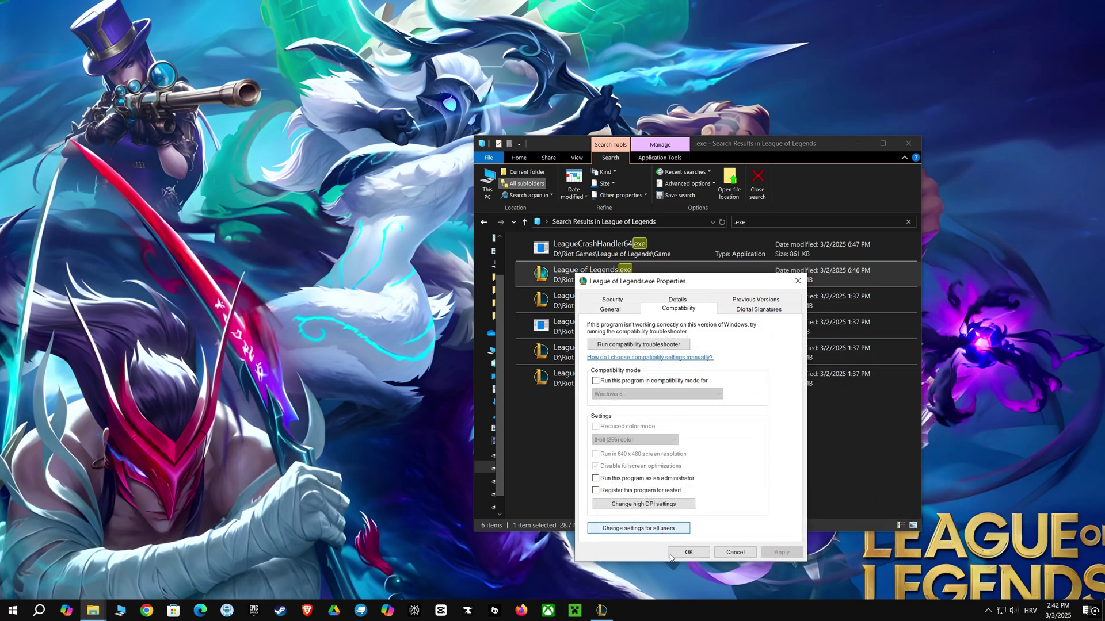
{"action": "left_click", "coordinate": [688, 553]}
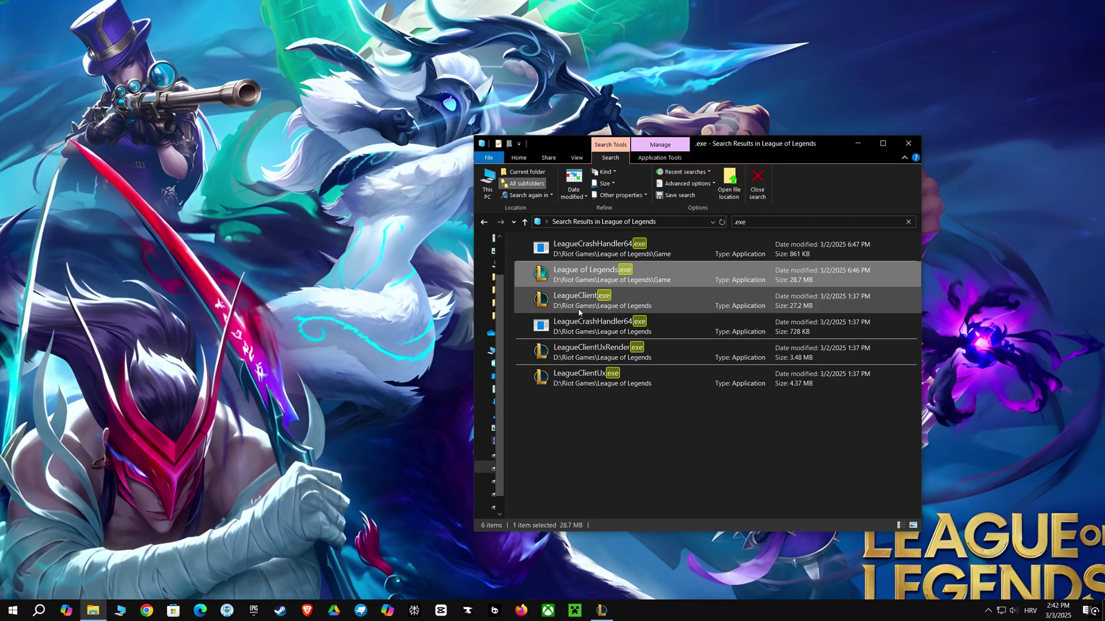
- Disable fullscreen optimizations for all users in the compatibility properties of LeagueClient.exe
{"action": "right_click", "coordinate": [573, 301]}
{"action": "left_click", "coordinate": [611, 592]}
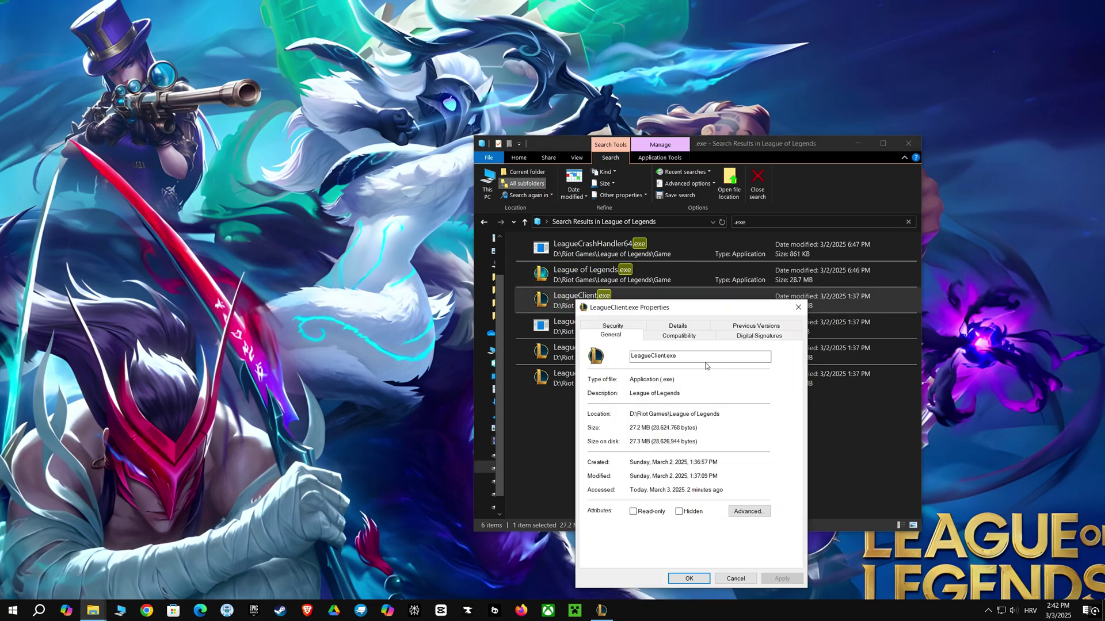
{"action": "left_click", "coordinate": [685, 337]}
{"action": "left_click", "coordinate": [630, 554]}
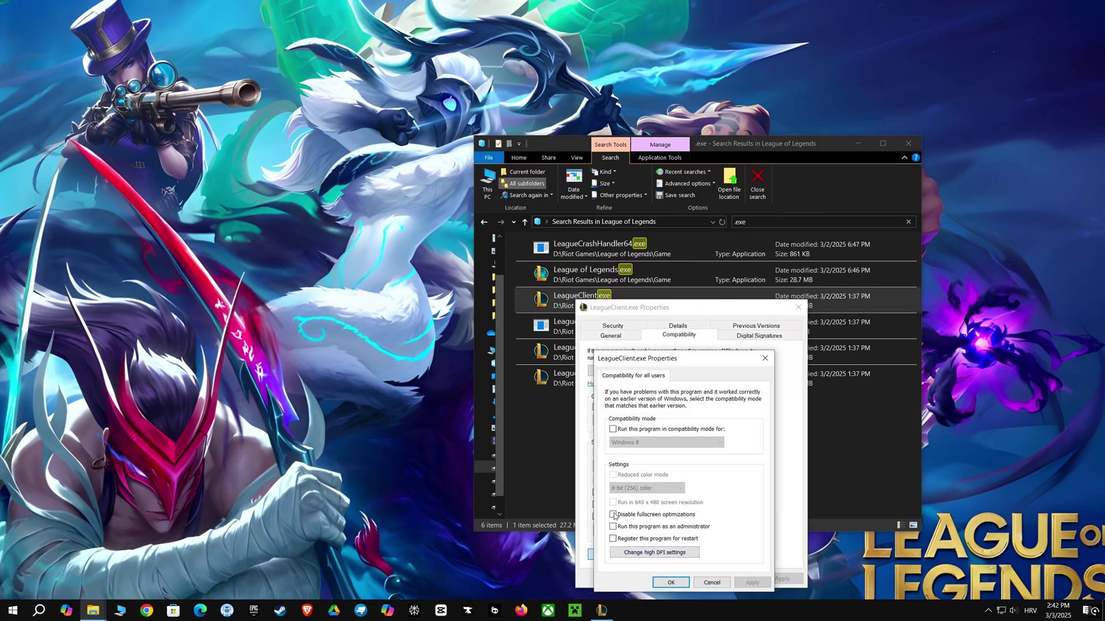
{"action": "left_click", "coordinate": [612, 515]}
- Override the high DPI scaling behavior of LeagueClient.exe with scaling performed by Application, and apply its compatibility settings
{"action": "left_click", "coordinate": [645, 554]}
{"action": "left_click", "coordinate": [642, 543]}
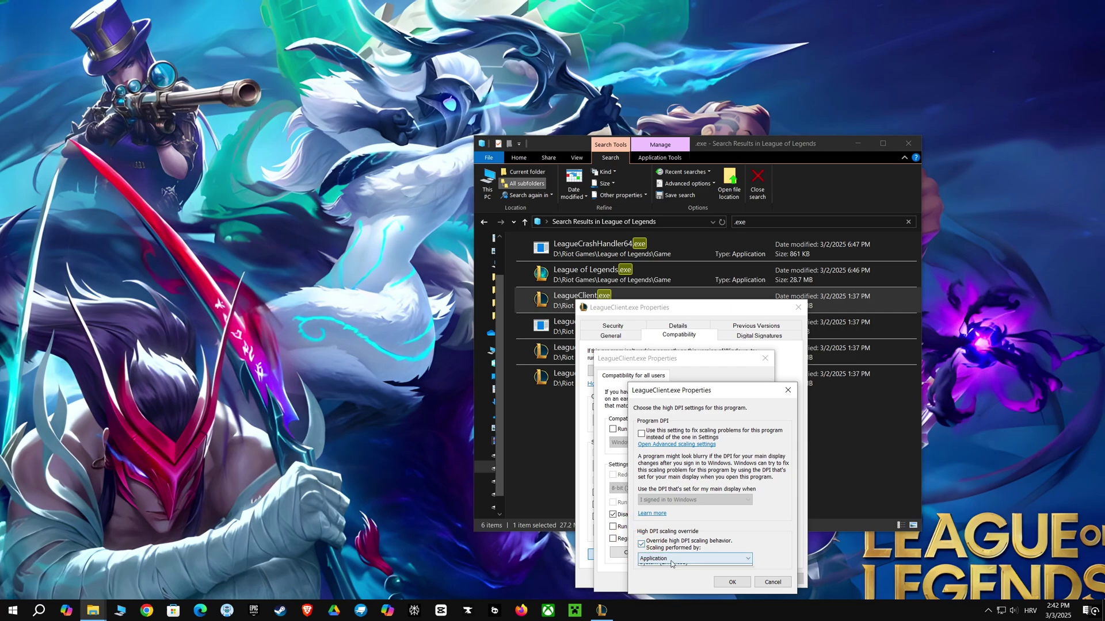
{"action": "left_click", "coordinate": [693, 558]}
{"action": "left_click", "coordinate": [684, 568]}
{"action": "left_click", "coordinate": [731, 582]}
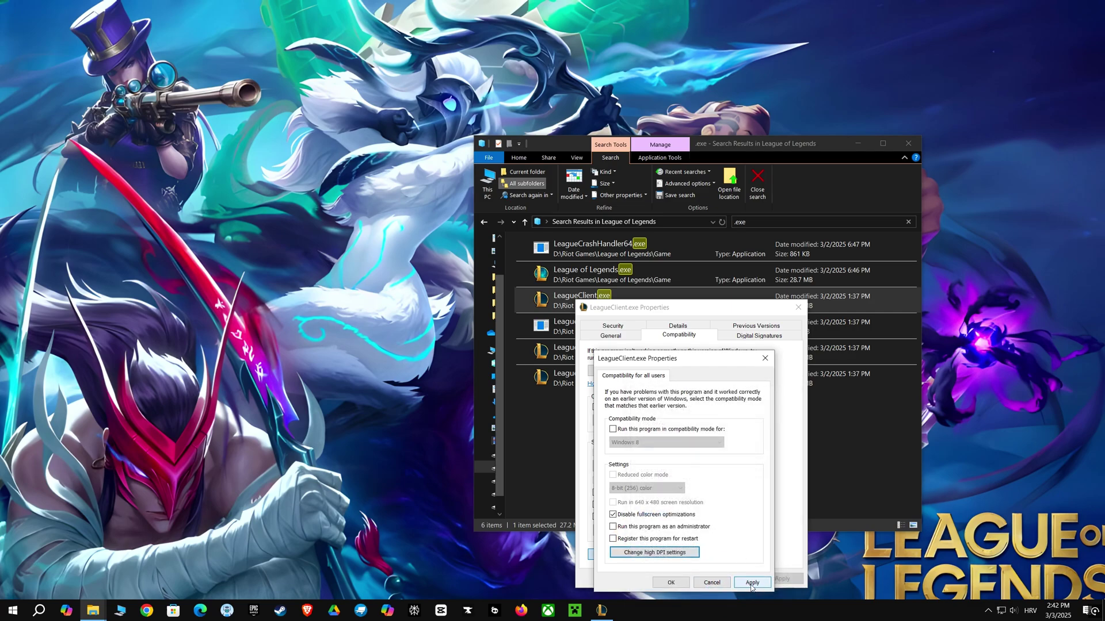
{"action": "left_click", "coordinate": [752, 582]}
{"action": "left_click", "coordinate": [668, 585]}
{"action": "left_click", "coordinate": [690, 579]}
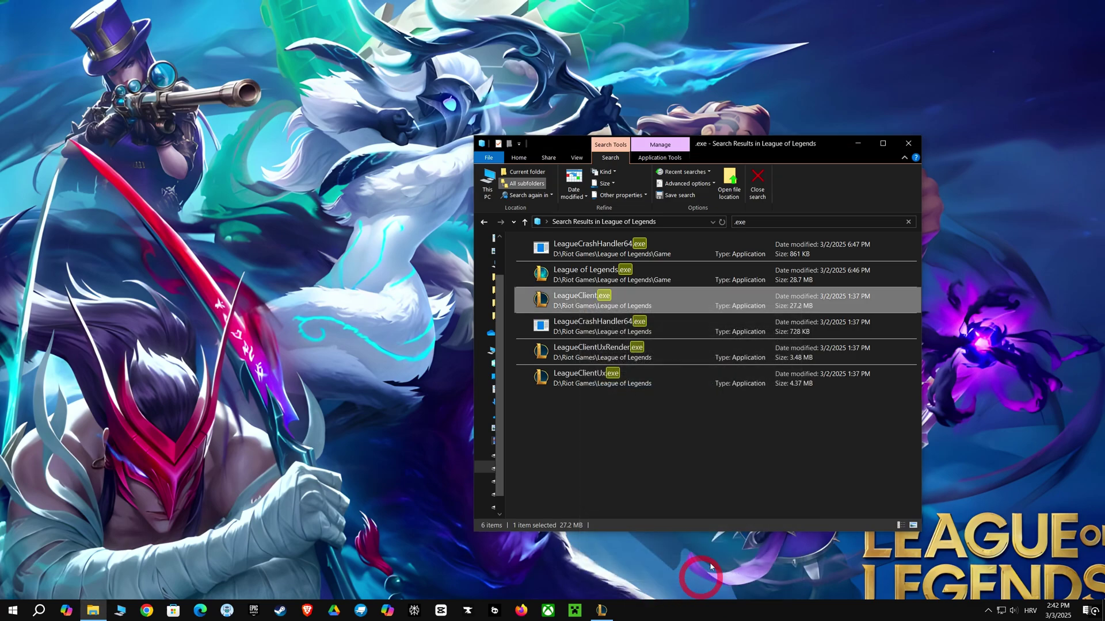
- Disable fullscreen optimizations for all users in the compatibility properties of LeagueClientUxRender.exe
{"action": "left_click", "coordinate": [580, 358]}
{"action": "right_click", "coordinate": [580, 358]}
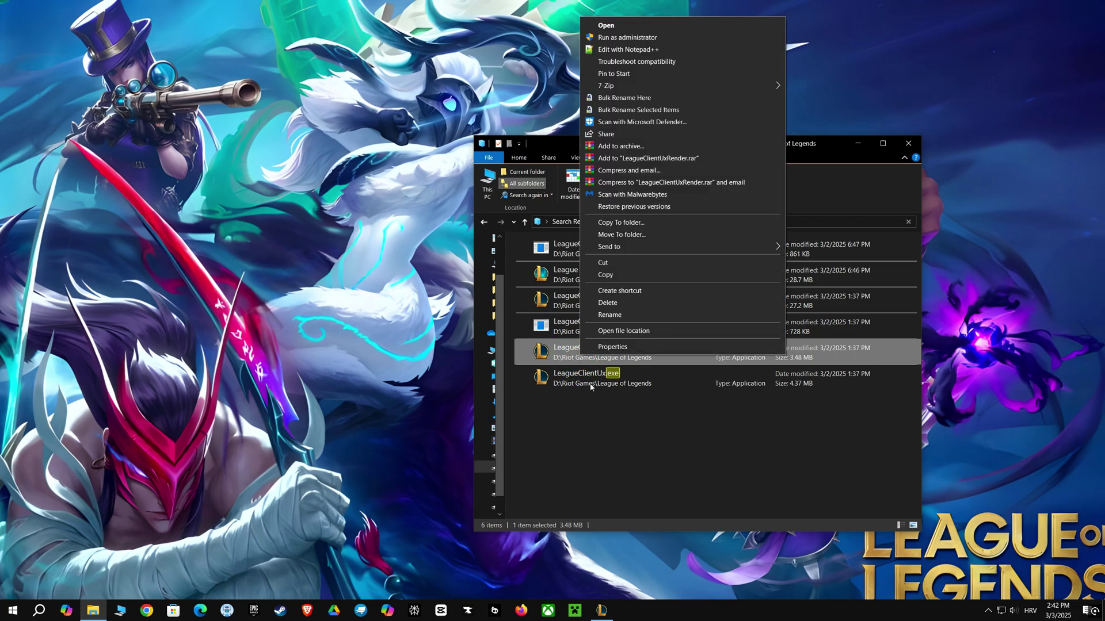
{"action": "left_click", "coordinate": [623, 349]}
{"action": "left_click", "coordinate": [681, 344]}
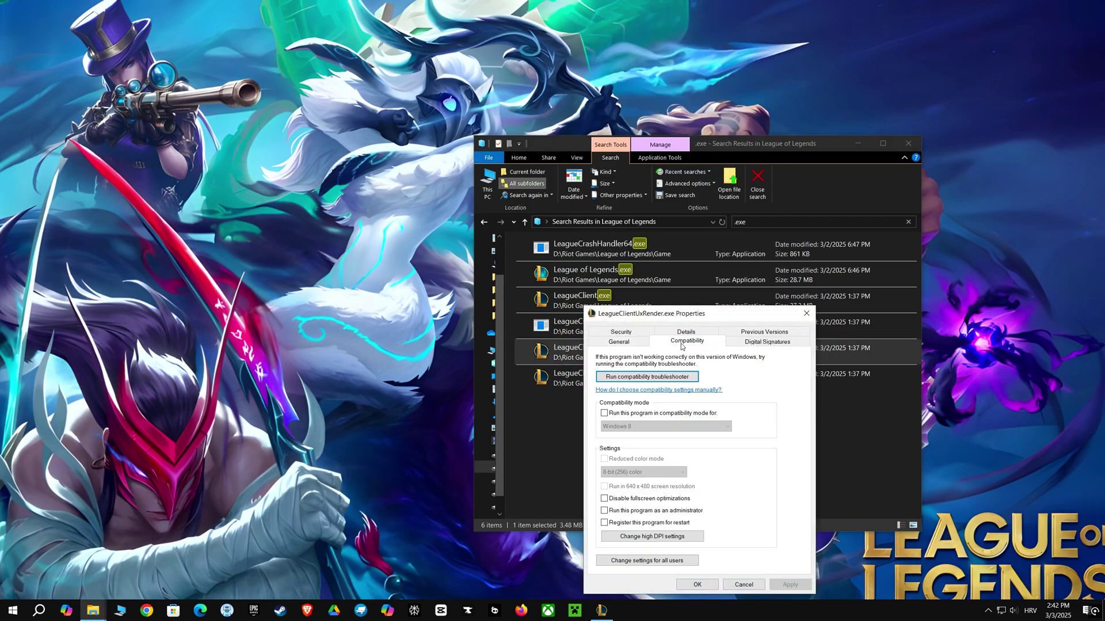
{"action": "left_click", "coordinate": [638, 561]}
{"action": "left_click", "coordinate": [620, 517]}
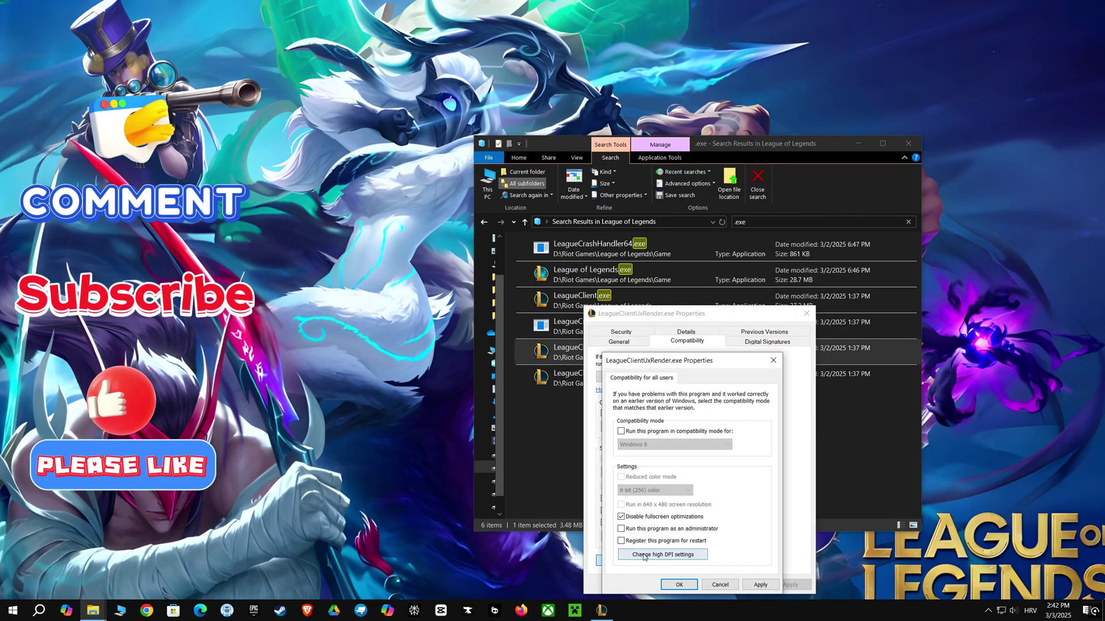
- Override the high DPI scaling behavior of LeagueClientUxRender.exe with scaling performed by Application, and apply its compatibility settings
{"action": "left_click", "coordinate": [662, 555]}
{"action": "left_click", "coordinate": [649, 544]}
{"action": "left_click", "coordinate": [661, 558]}
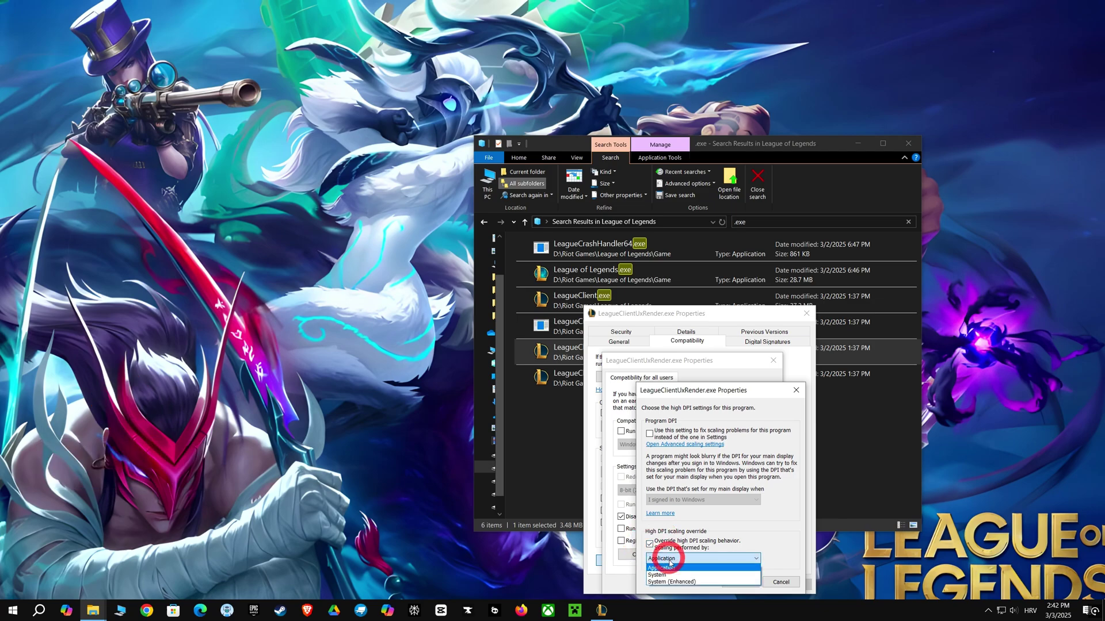
{"action": "left_click", "coordinate": [661, 567]}
{"action": "left_click", "coordinate": [739, 582]}
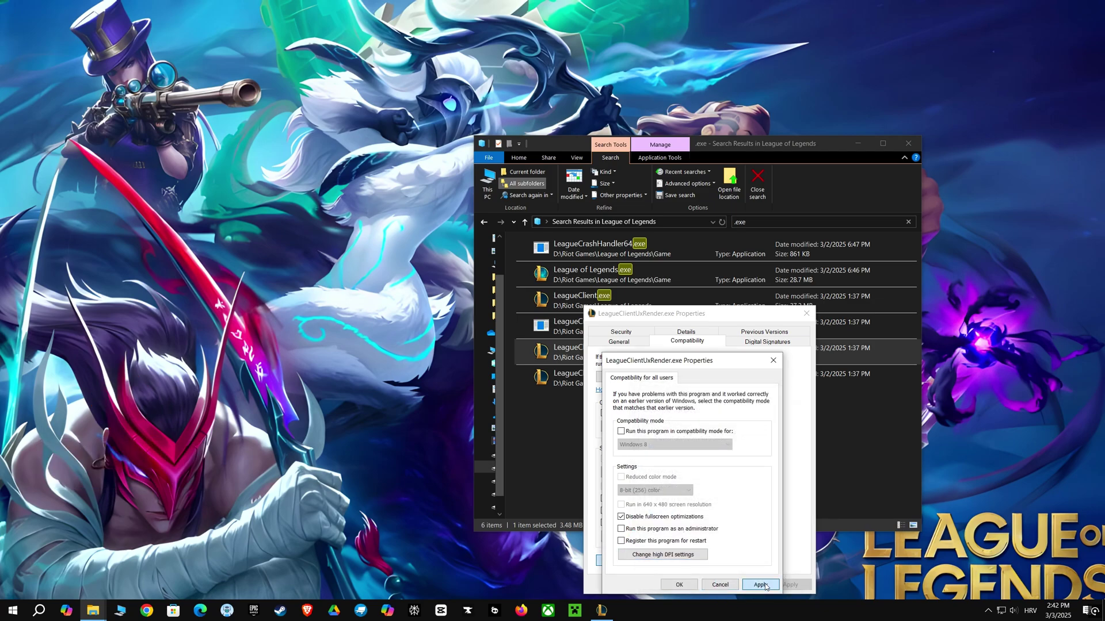
{"action": "left_click", "coordinate": [688, 586]}
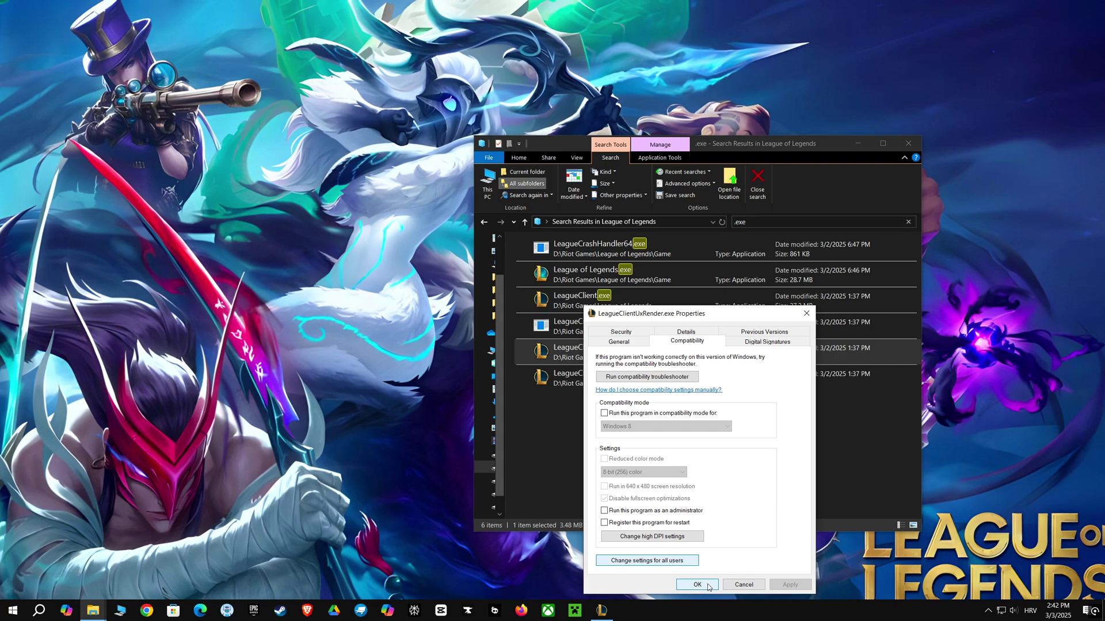
{"action": "left_click", "coordinate": [697, 585]}
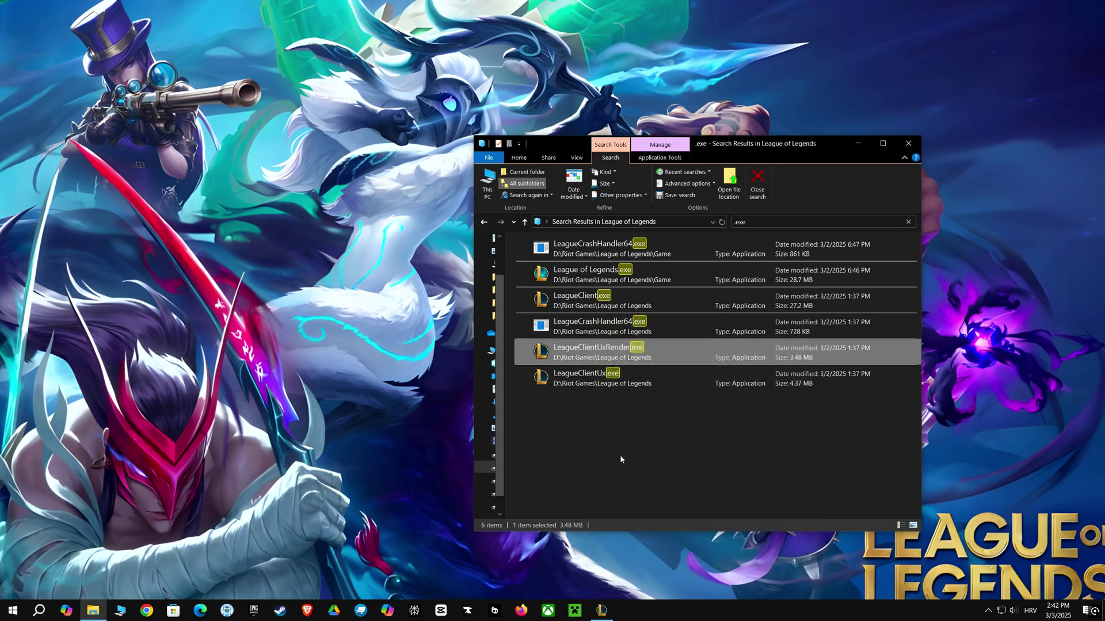
- Disable fullscreen optimizations for all users in the compatibility properties of LeagueClientUx.exe
{"action": "right_click", "coordinate": [574, 377]}
{"action": "left_click", "coordinate": [602, 369]}
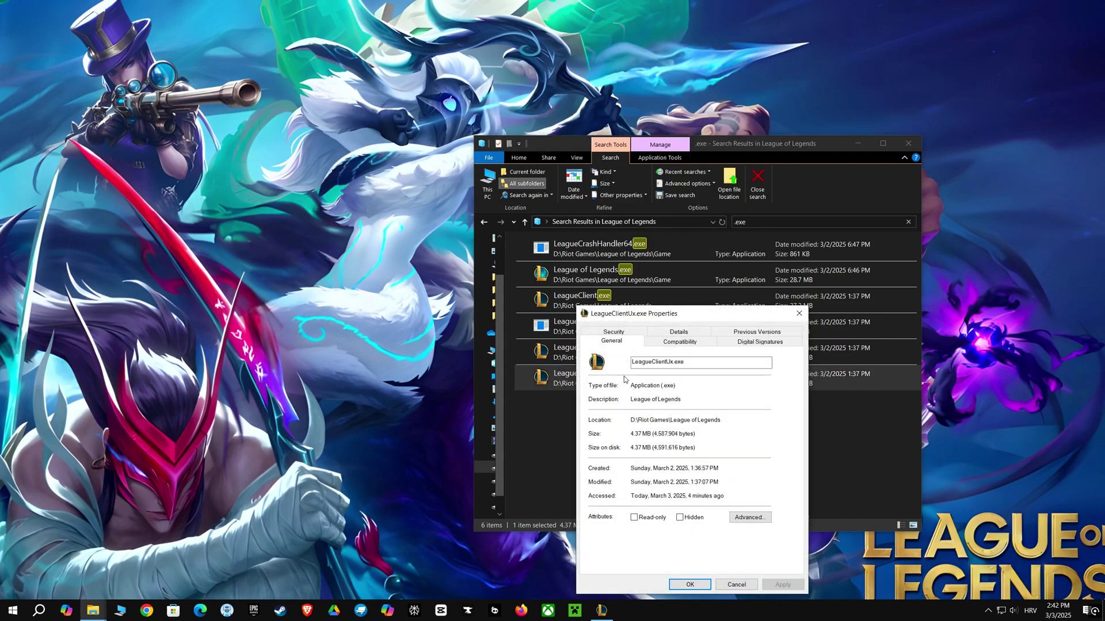
{"action": "left_click", "coordinate": [680, 340]}
{"action": "left_click", "coordinate": [621, 560]}
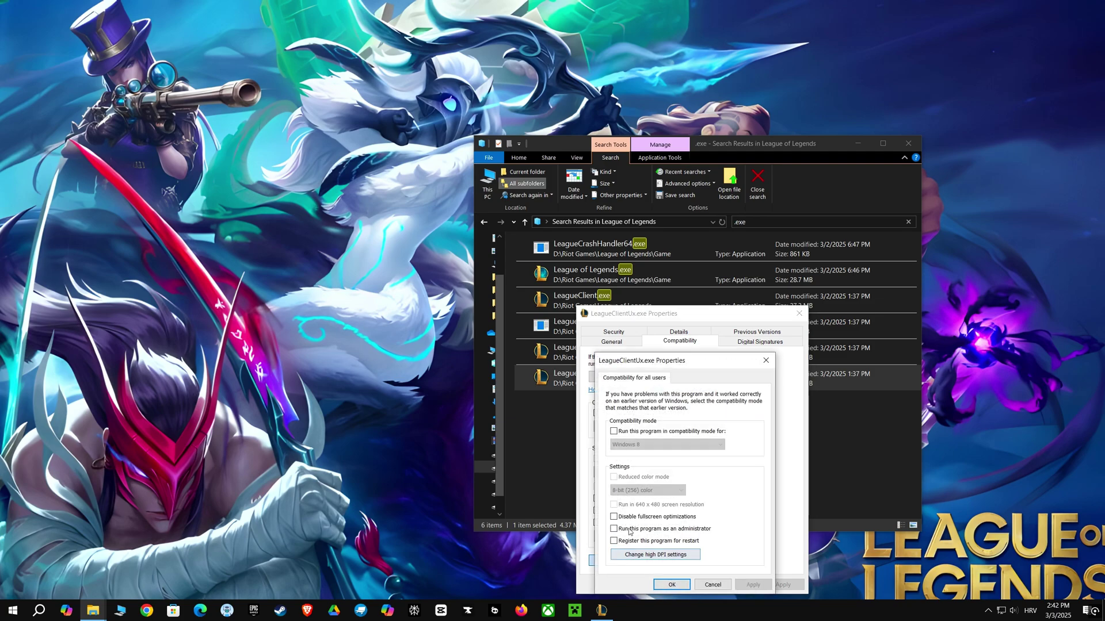
{"action": "left_click", "coordinate": [613, 516]}
- Override the high DPI scaling behavior of LeagueClientUx.exe with scaling performed by Application, and apply its compatibility settings
{"action": "left_click", "coordinate": [649, 555]}
{"action": "left_click", "coordinate": [642, 544]}
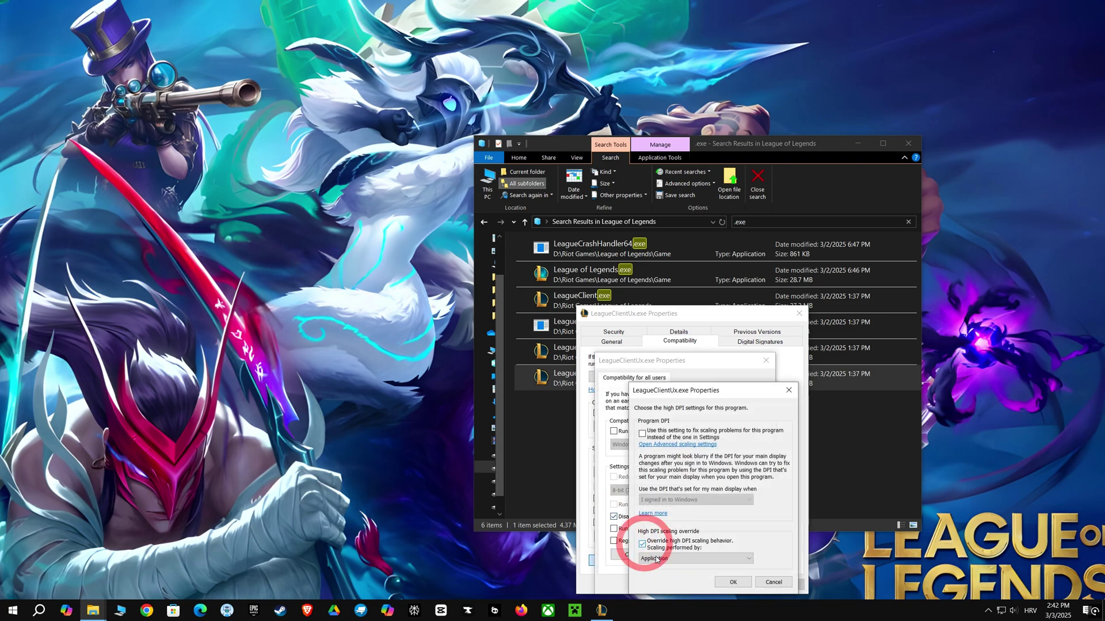
{"action": "left_click", "coordinate": [695, 559]}
{"action": "left_click", "coordinate": [690, 568]}
{"action": "left_click", "coordinate": [727, 583]}
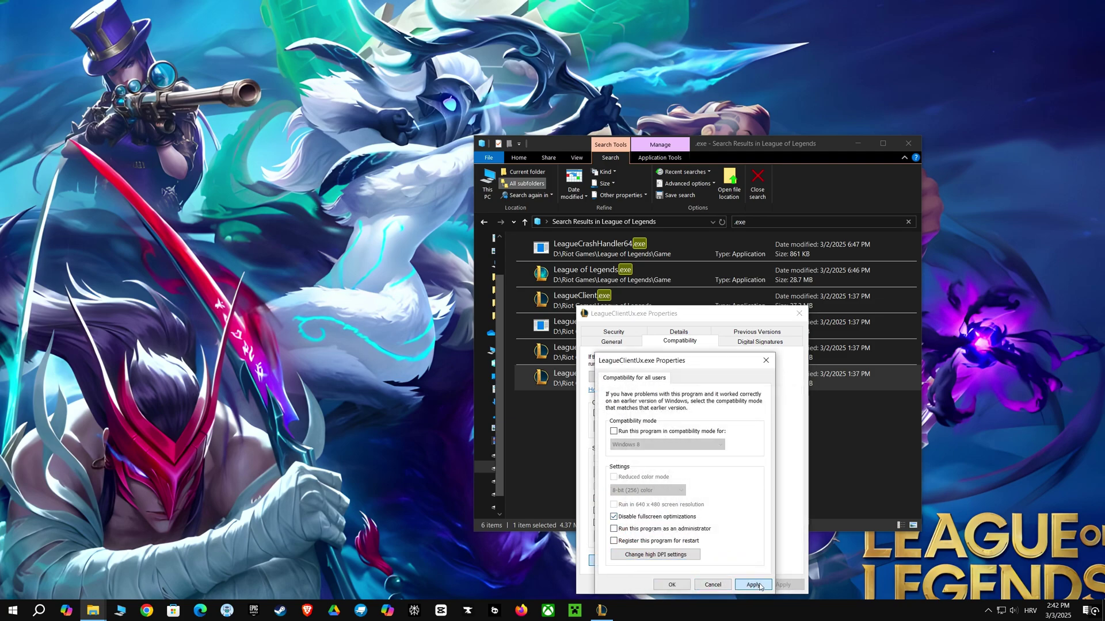
{"action": "left_click", "coordinate": [685, 585]}
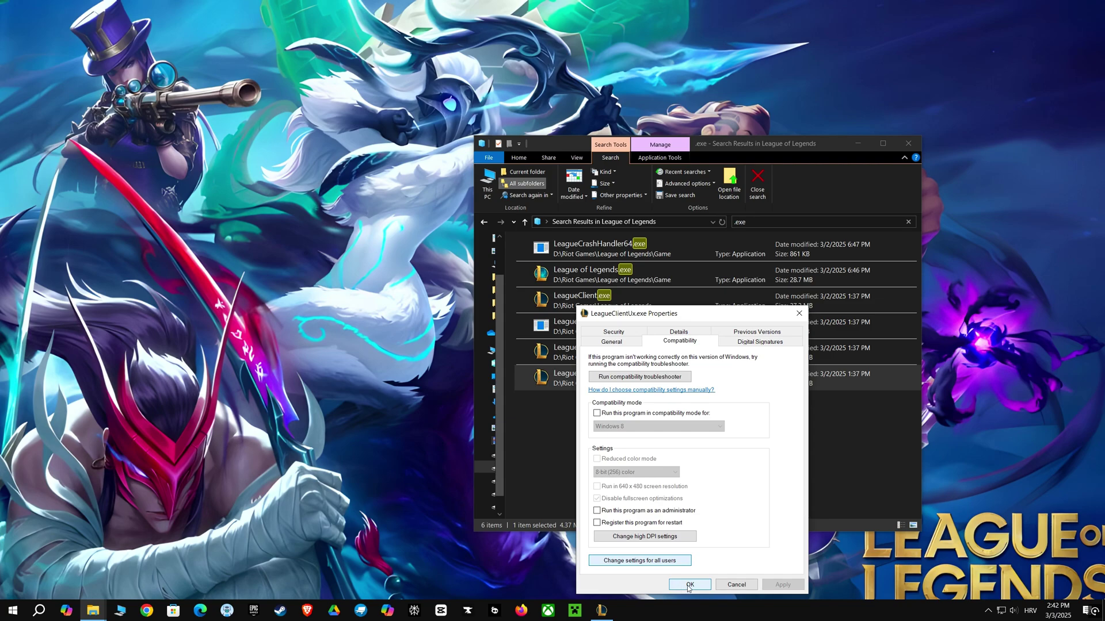
{"action": "left_click", "coordinate": [689, 584]}
- Copy the address of the League of Legends .exe search results and open the Windows Graphics settings
{"action": "left_click", "coordinate": [678, 221]}
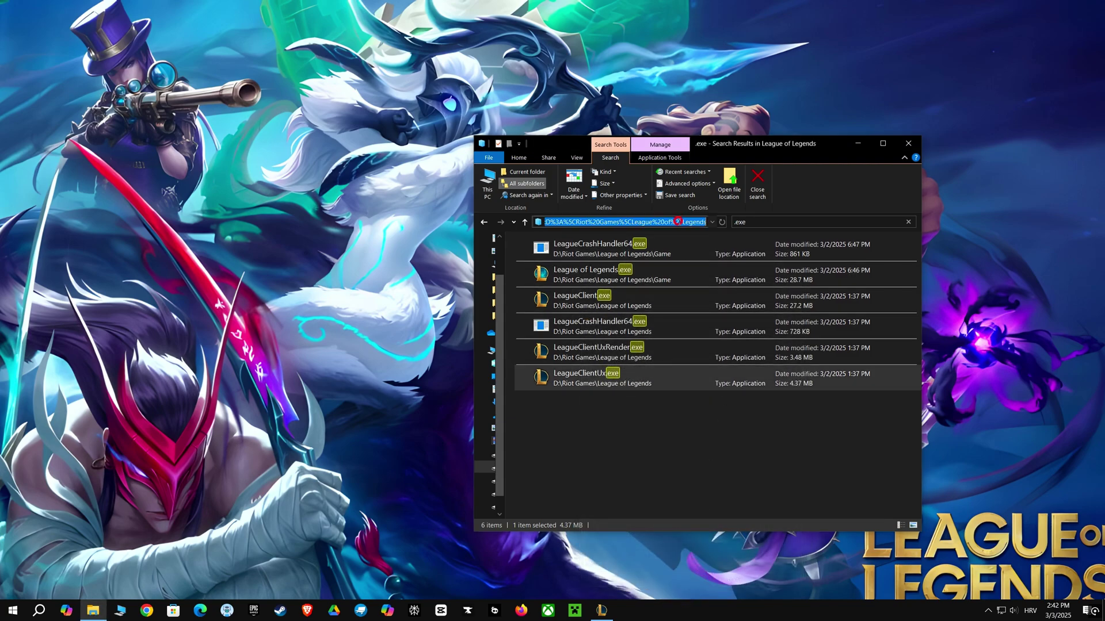
{"action": "key", "text": "ctrl+c"}
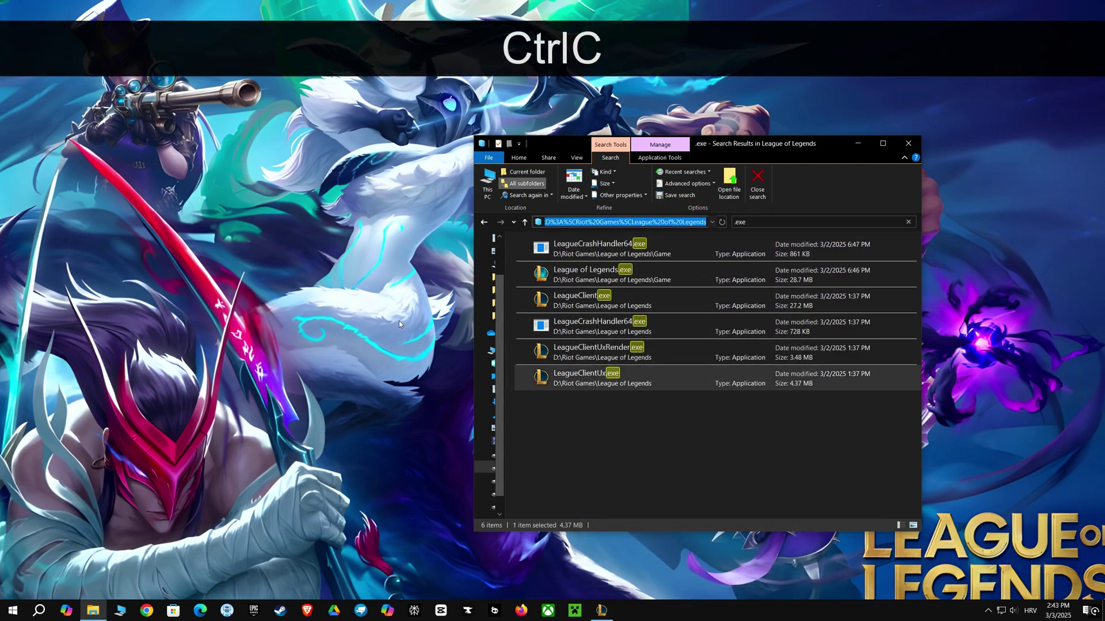
{"action": "left_click", "coordinate": [38, 610]}
{"action": "type", "text": "gra"}
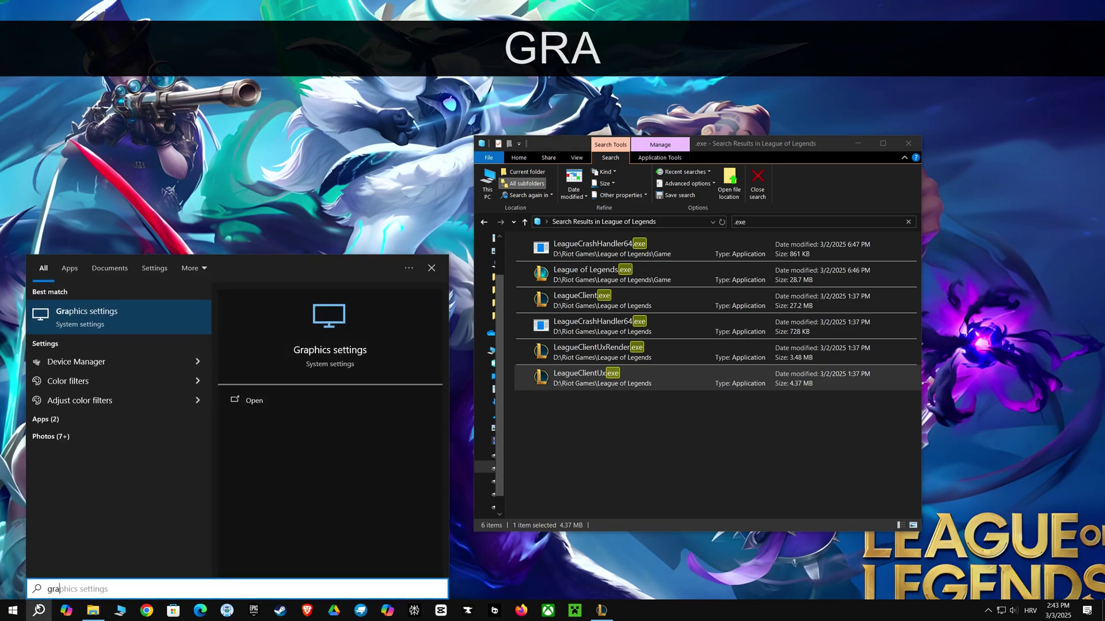
{"action": "type", "text": "phics set"}
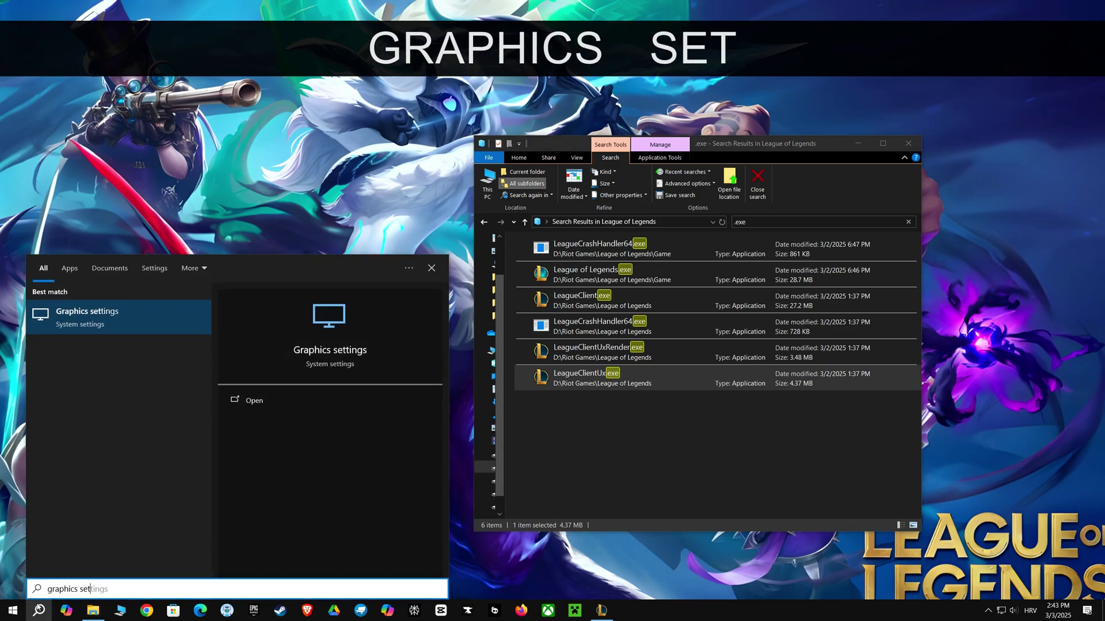
{"action": "type", "text": "tings"}
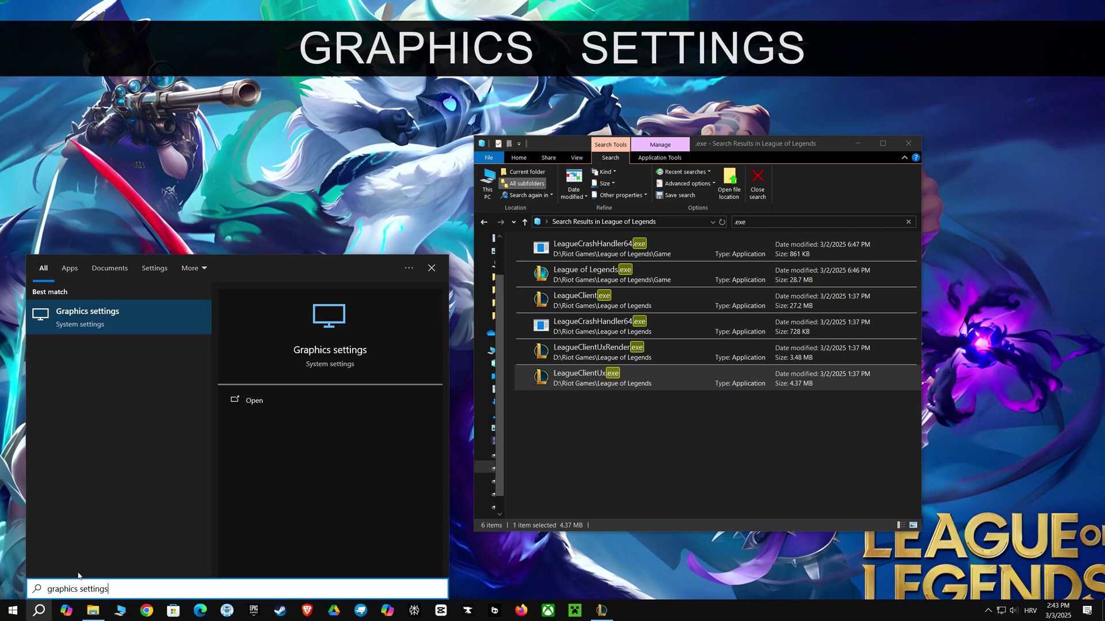
{"action": "left_click", "coordinate": [108, 315]}
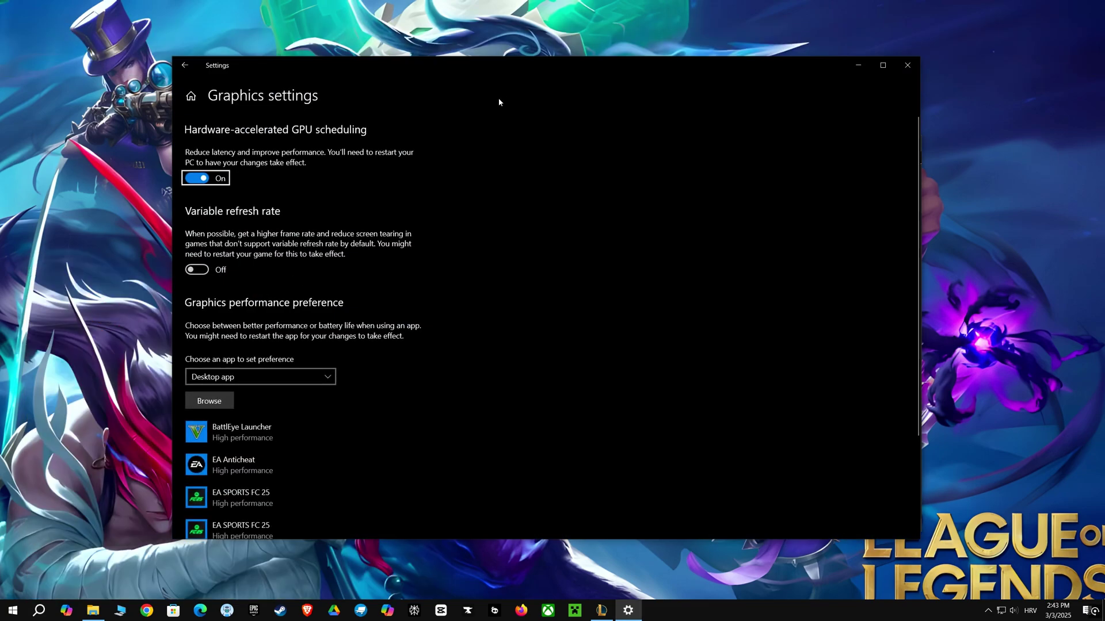
- Turn hardware-accelerated GPU scheduling off and back on
{"action": "left_click_drag", "start_coordinate": [520, 72], "coordinate": [516, 54]}
{"action": "left_click", "coordinate": [195, 160]}
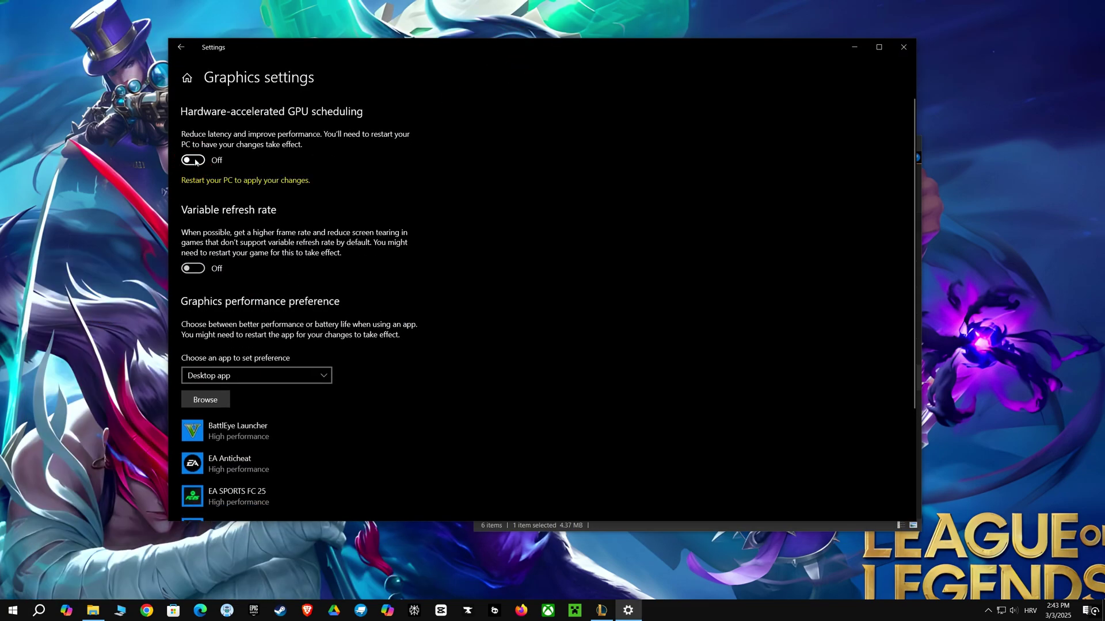
{"action": "left_click", "coordinate": [194, 161]}
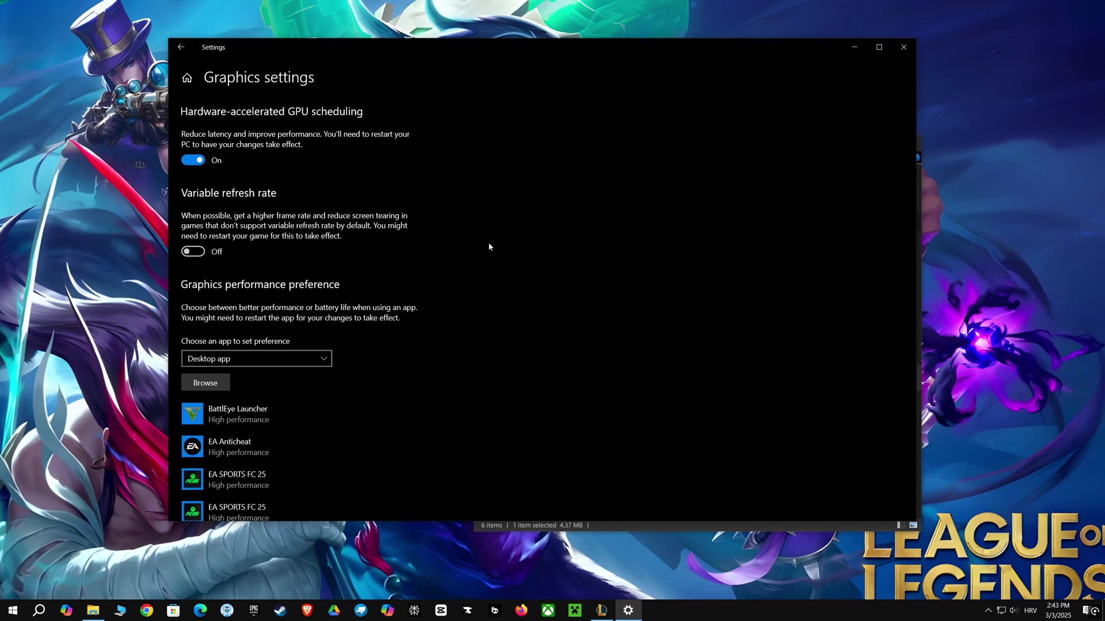
- Add League of Legends.exe as a desktop app to the graphics performance preferences, using the copied search address to find it
{"action": "left_click", "coordinate": [218, 382]}
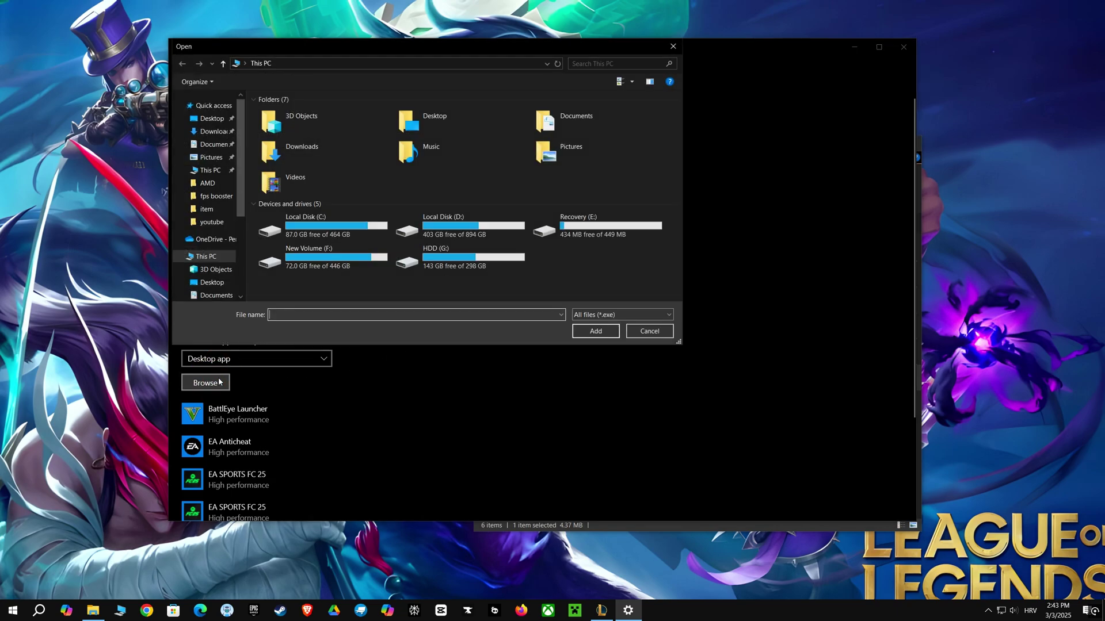
{"action": "left_click", "coordinate": [303, 63]}
{"action": "key", "text": "ctrl+v"}
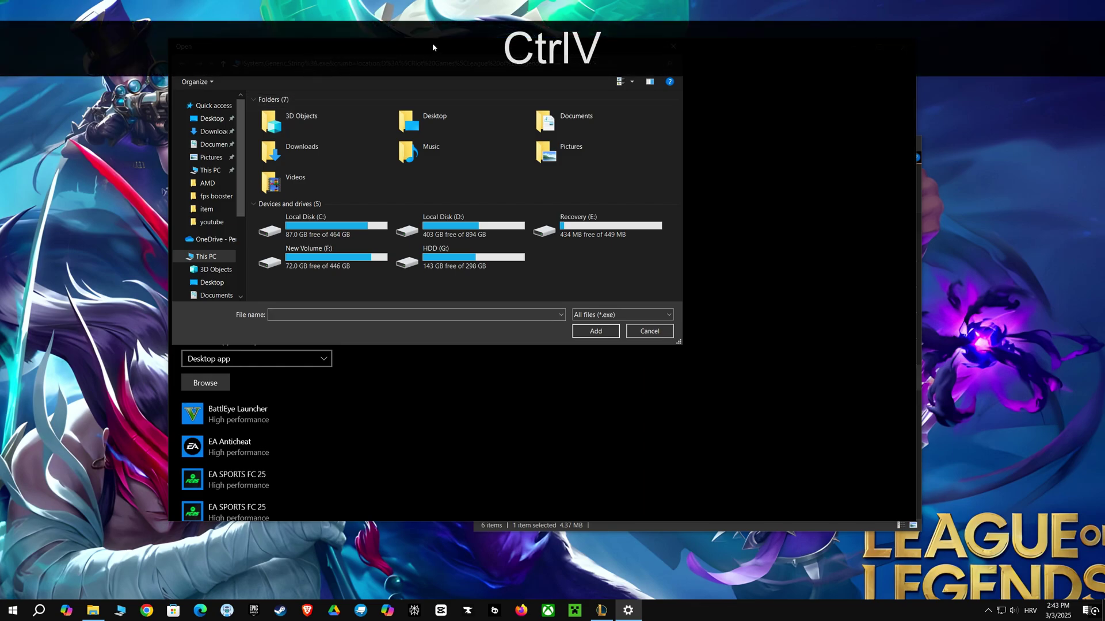
{"action": "left_click_drag", "start_coordinate": [433, 42], "coordinate": [442, 99]}
{"action": "left_click", "coordinate": [567, 120]}
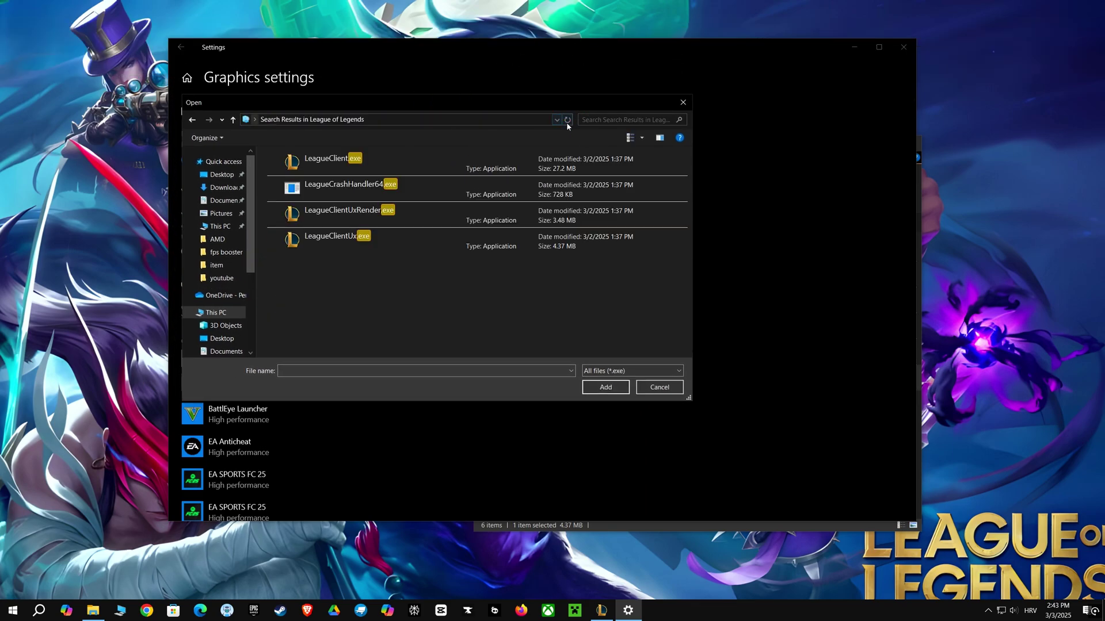
{"action": "left_click", "coordinate": [326, 187]}
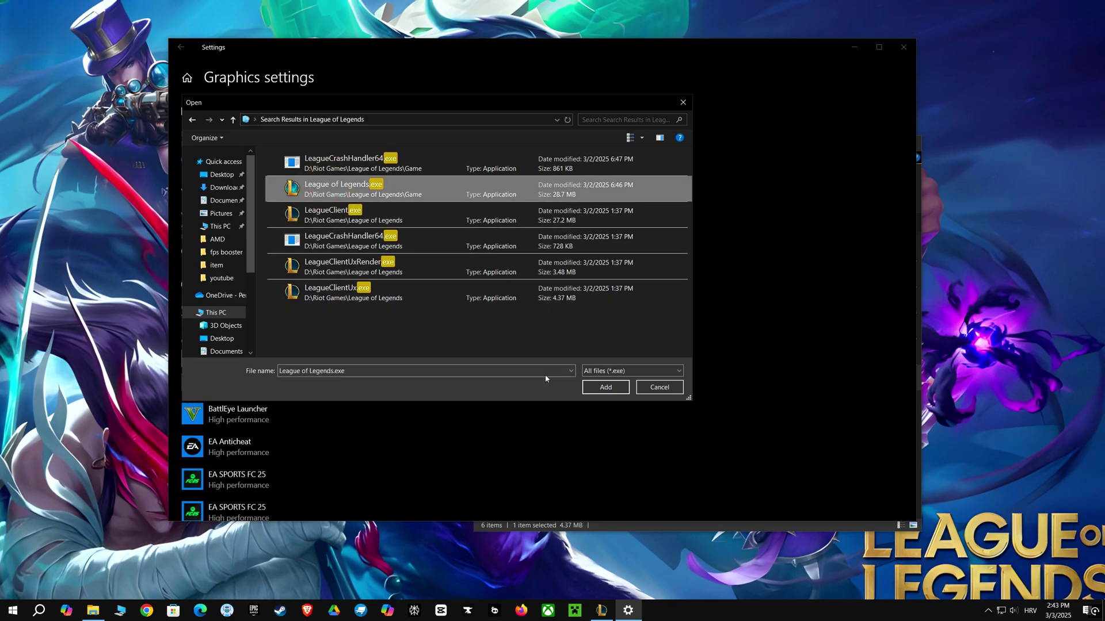
{"action": "left_click", "coordinate": [605, 387]}
- Set the graphics preference of League of Legends (TM) Client to High performance and save it
{"action": "scroll", "coordinate": [286, 350], "scroll_direction": "down", "scroll_amount": 3}
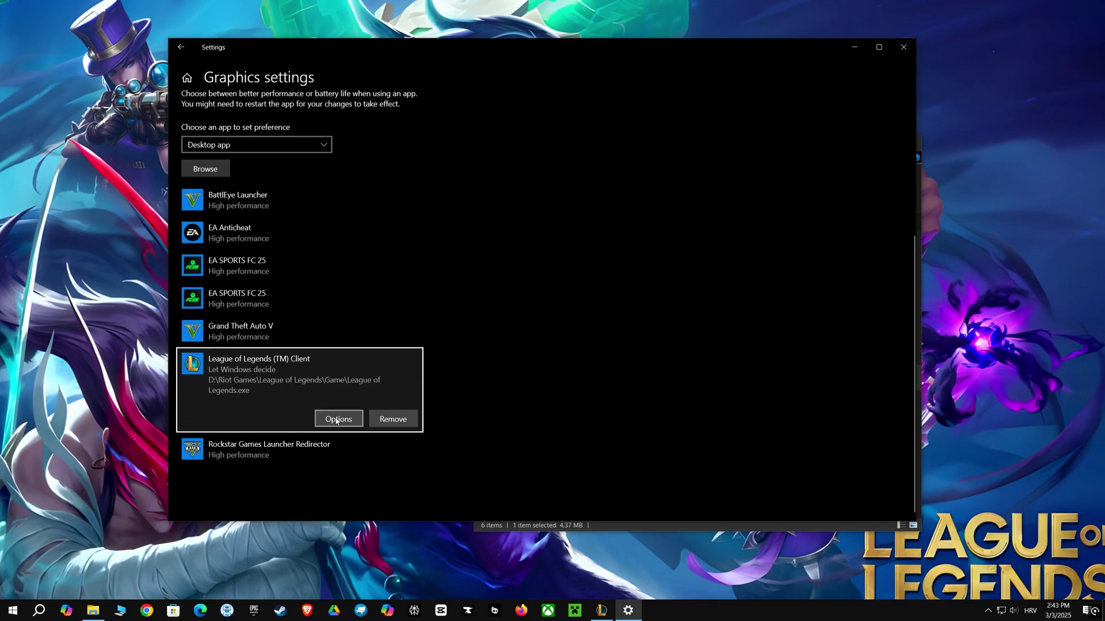
{"action": "left_click", "coordinate": [337, 418]}
{"action": "left_click", "coordinate": [451, 305]}
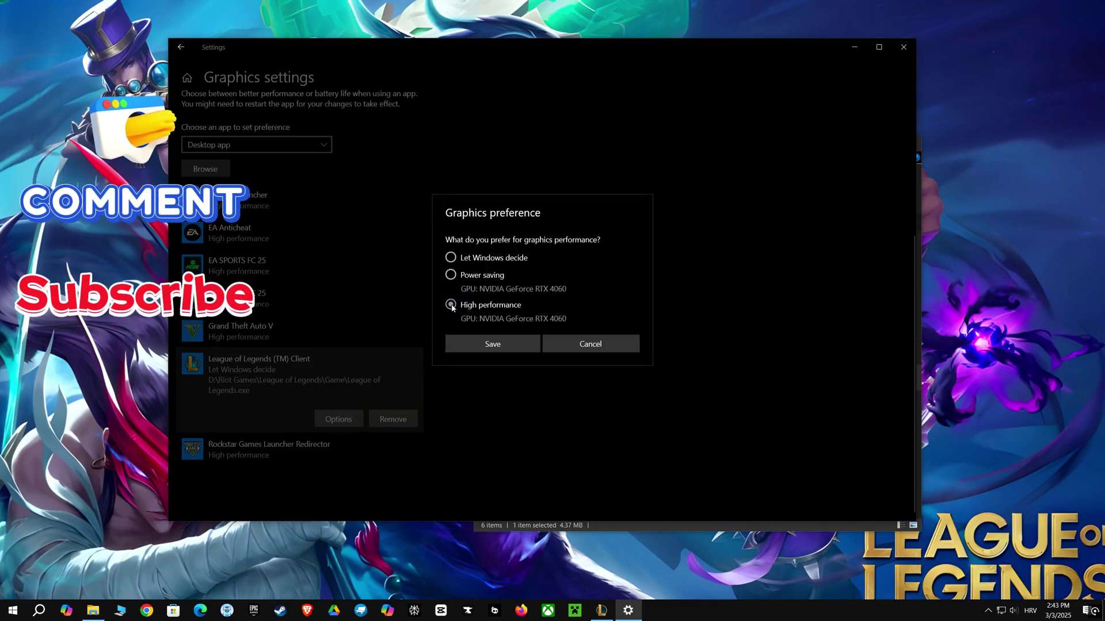
{"action": "left_click", "coordinate": [485, 345]}
- Add LeagueClient.exe from the copied search address to the graphics performance preference list
{"action": "left_click", "coordinate": [205, 168]}
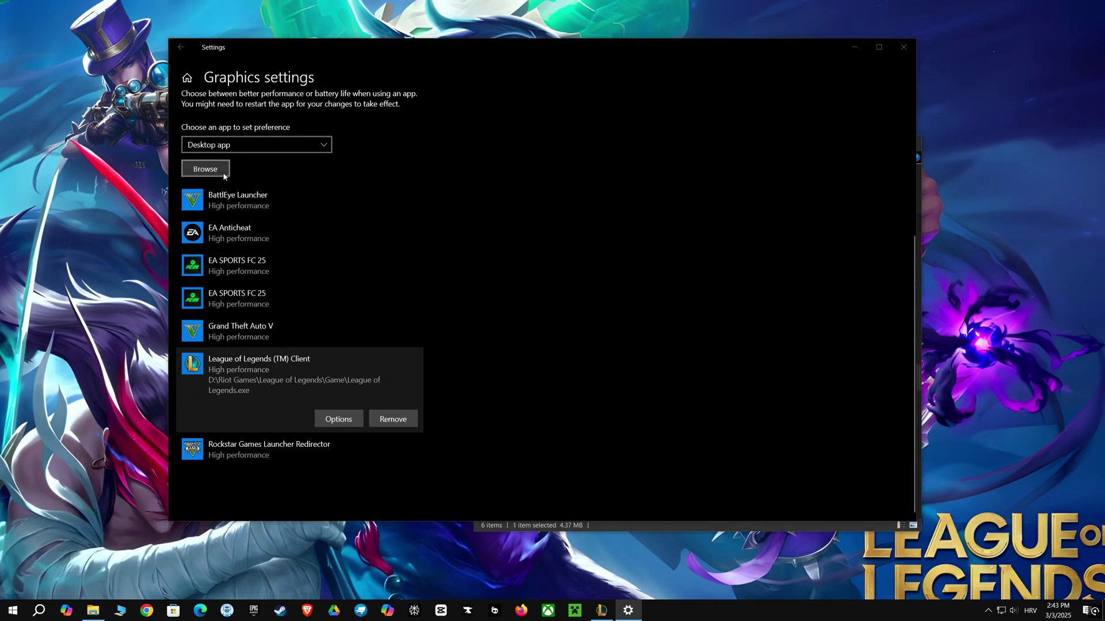
{"action": "left_click", "coordinate": [320, 119]}
{"action": "key", "text": "ctrl+v"}
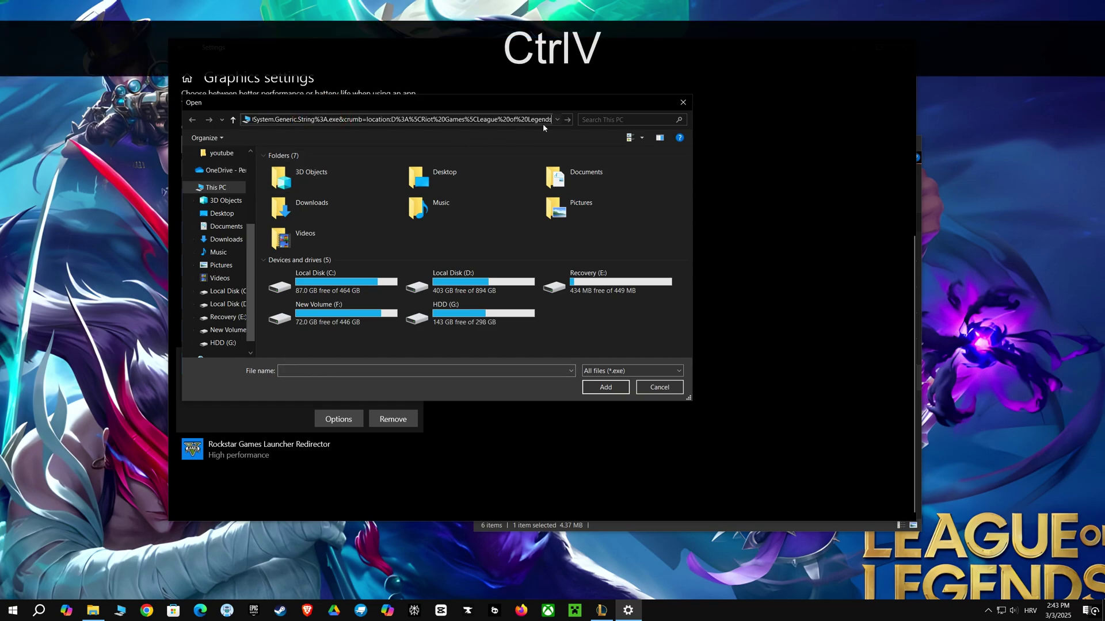
{"action": "key", "text": "Return"}
{"action": "left_click", "coordinate": [324, 214]}
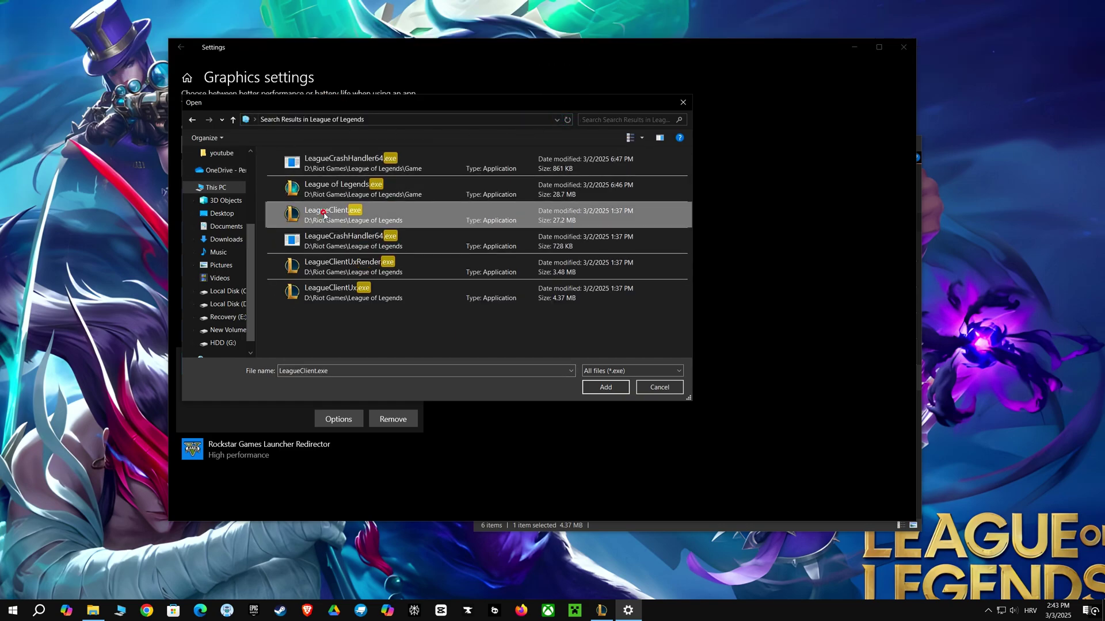
{"action": "left_click", "coordinate": [604, 387]}
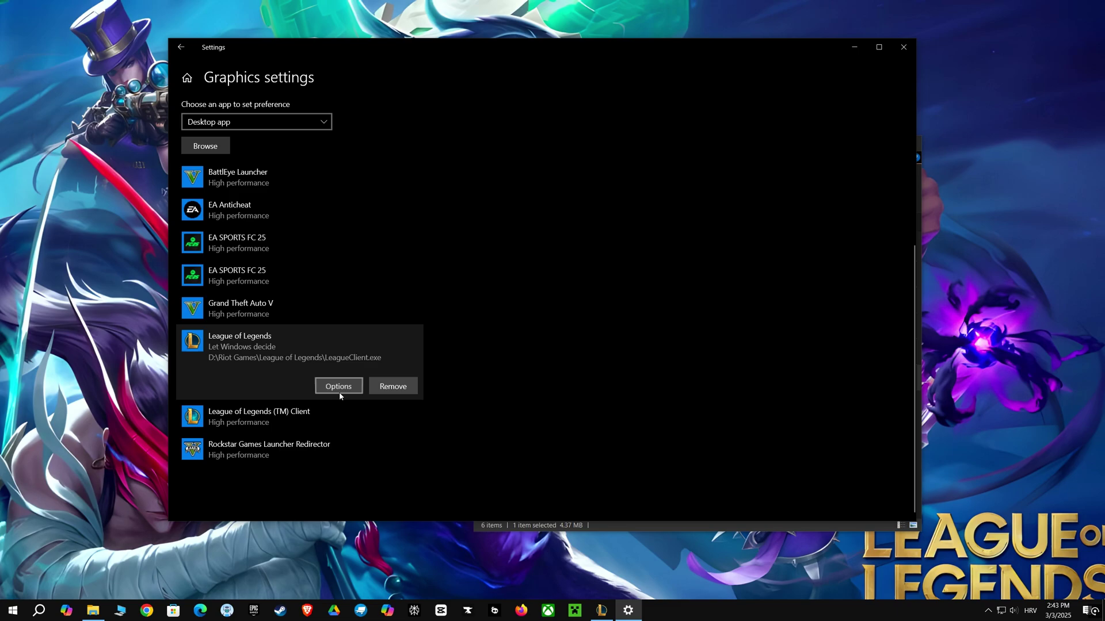
- Set the graphics preference of LeagueClient.exe to High performance and save it
{"action": "left_click", "coordinate": [338, 385]}
{"action": "left_click", "coordinate": [451, 305]}
{"action": "left_click", "coordinate": [492, 344]}
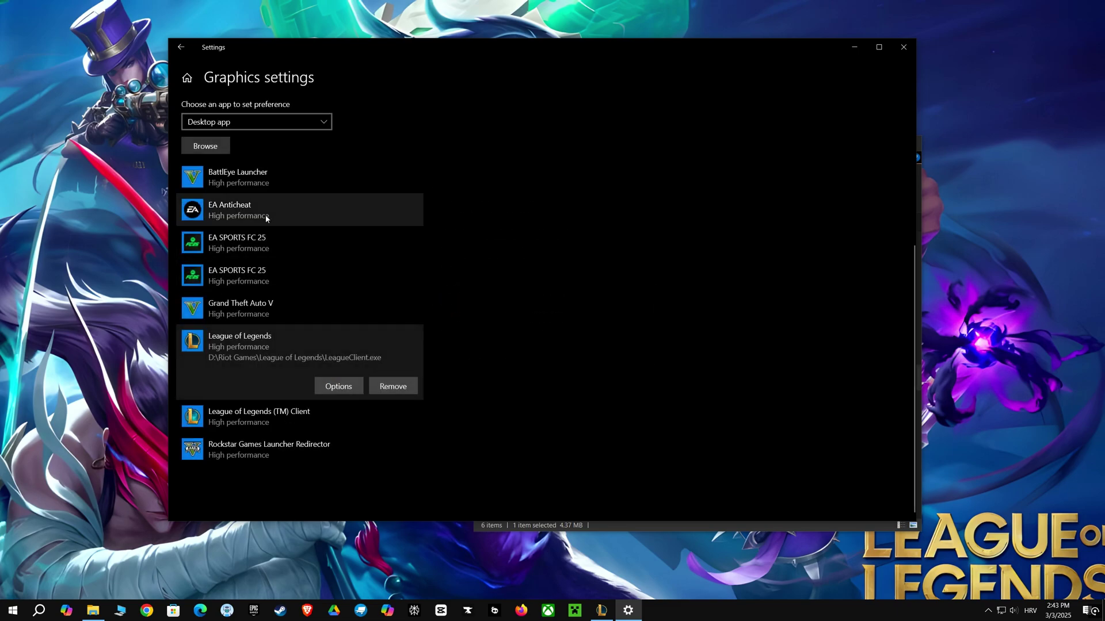
- Add LeagueClientUxRender.exe from the copied search address to the graphics performance preference list
{"action": "left_click", "coordinate": [201, 147]}
{"action": "left_click", "coordinate": [351, 120]}
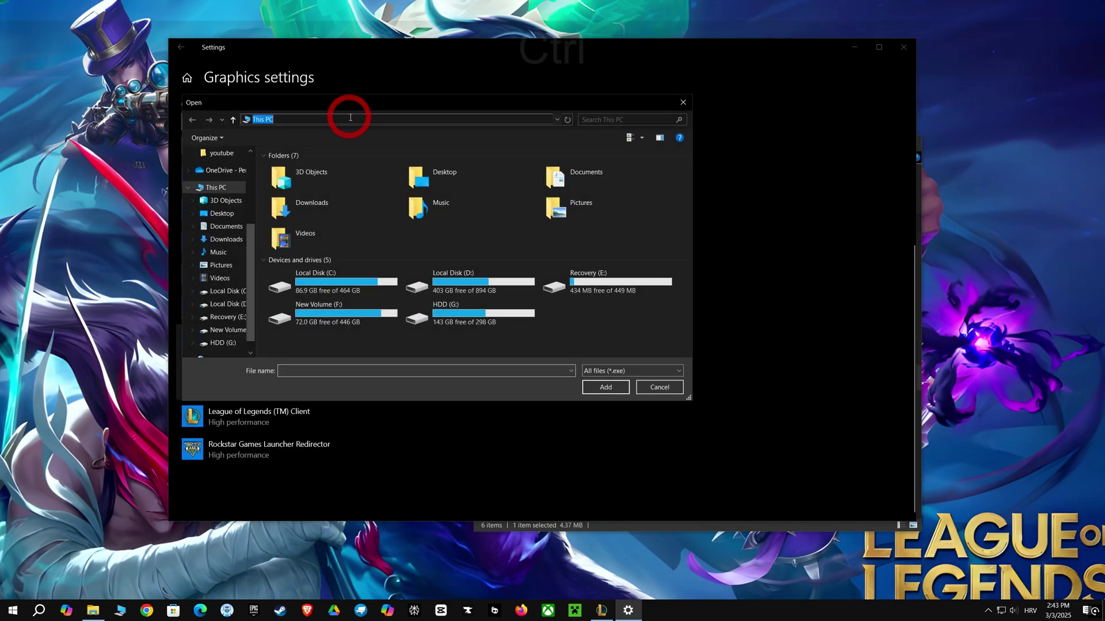
{"action": "key", "text": "ctrl+v"}
{"action": "left_click", "coordinate": [567, 120]}
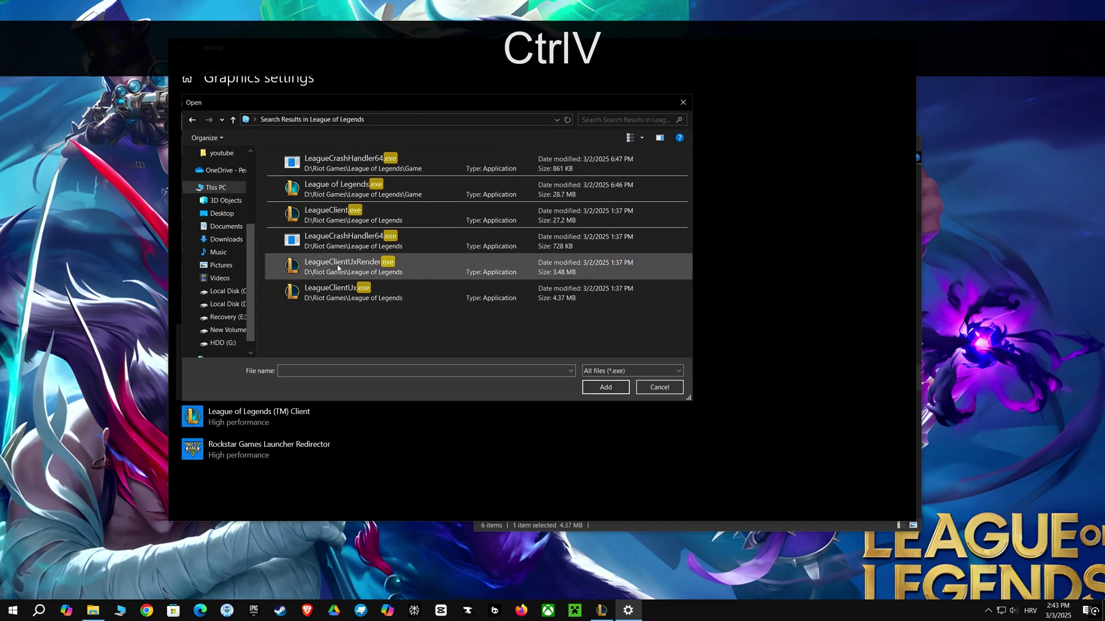
{"action": "left_click", "coordinate": [518, 266]}
- Set the graphics preference of LeagueClientUxRender.exe to High performance and save it
{"action": "left_click", "coordinate": [345, 396]}
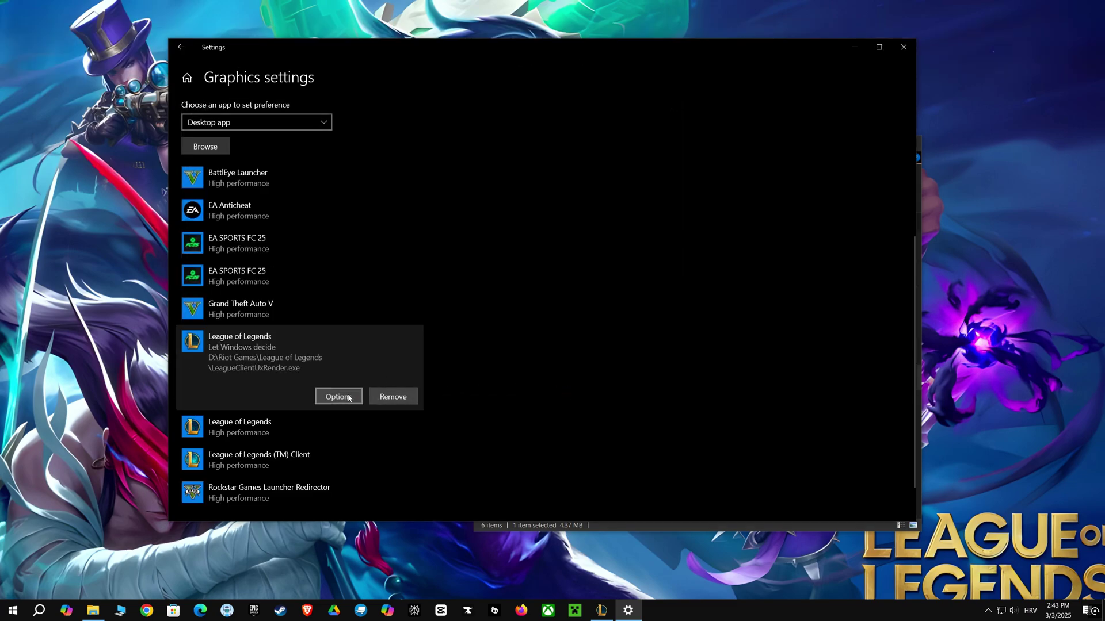
{"action": "left_click", "coordinate": [450, 304]}
{"action": "left_click", "coordinate": [492, 344]}
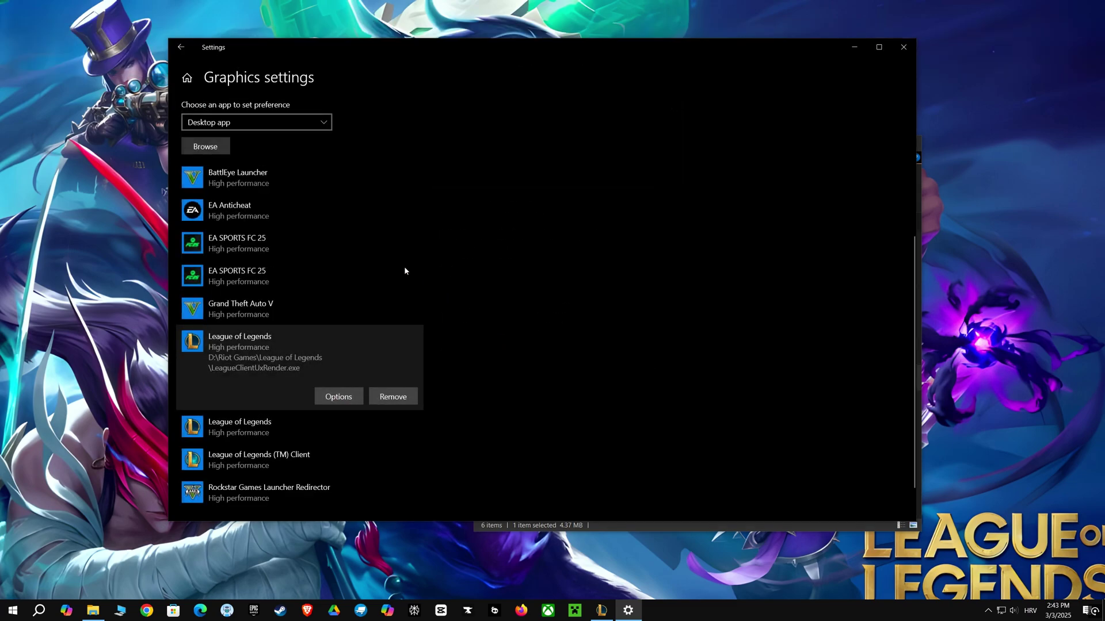
- Add LeagueClientUx.exe from the copied search address to the graphics performance preference list
{"action": "left_click", "coordinate": [213, 147]}
{"action": "left_click", "coordinate": [425, 120]}
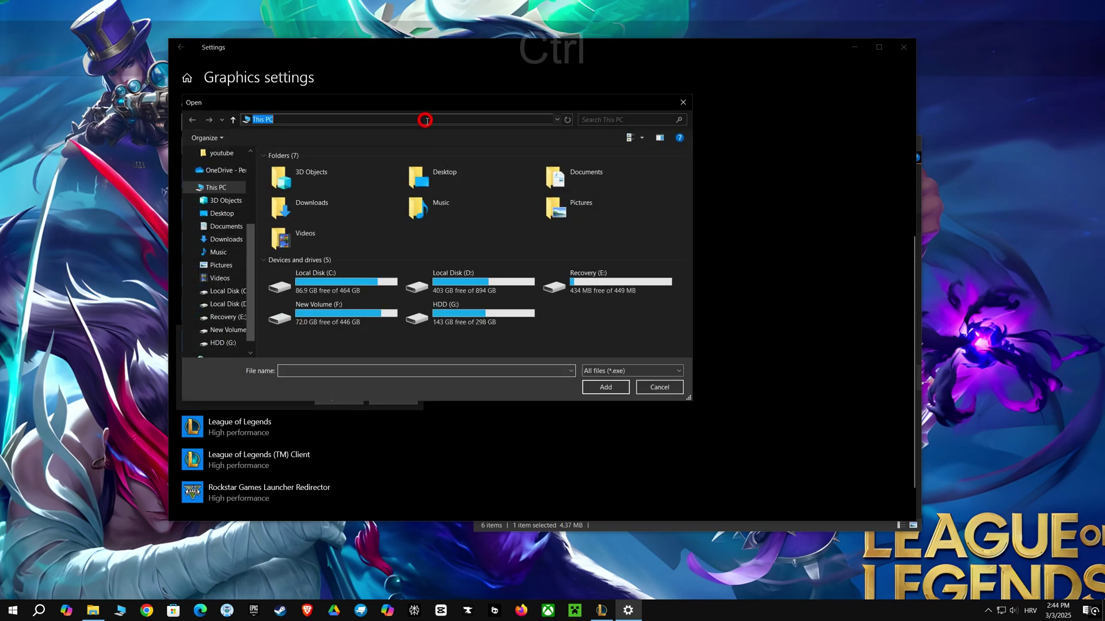
{"action": "key", "text": "ctrl+v"}
{"action": "left_click", "coordinate": [566, 120]}
{"action": "left_click", "coordinate": [323, 291]}
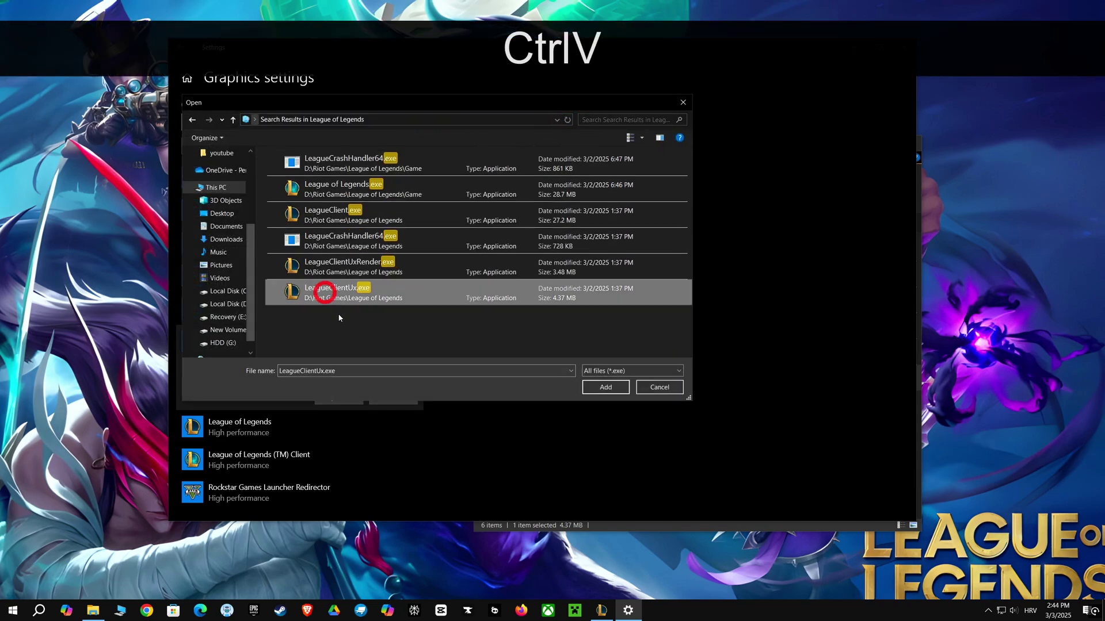
{"action": "left_click", "coordinate": [605, 387]}
- Save the graphics preference of LeagueClientUx.exe as High performance and close the Settings and File Explorer windows
{"action": "left_click", "coordinate": [337, 387]}
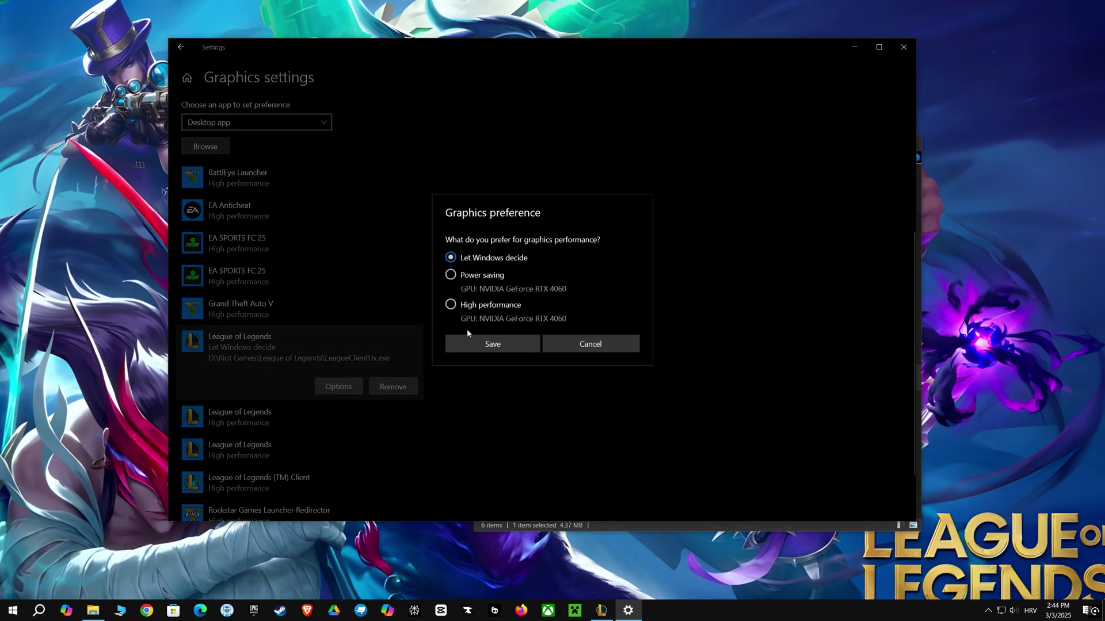
{"action": "left_click", "coordinate": [451, 305]}
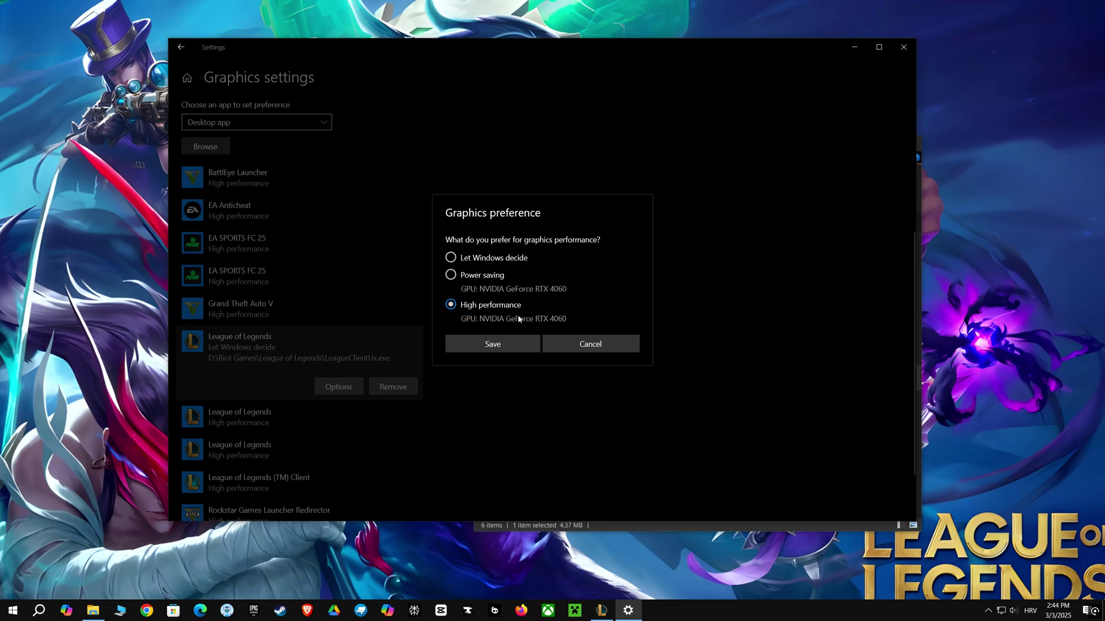
{"action": "left_click", "coordinate": [484, 348]}
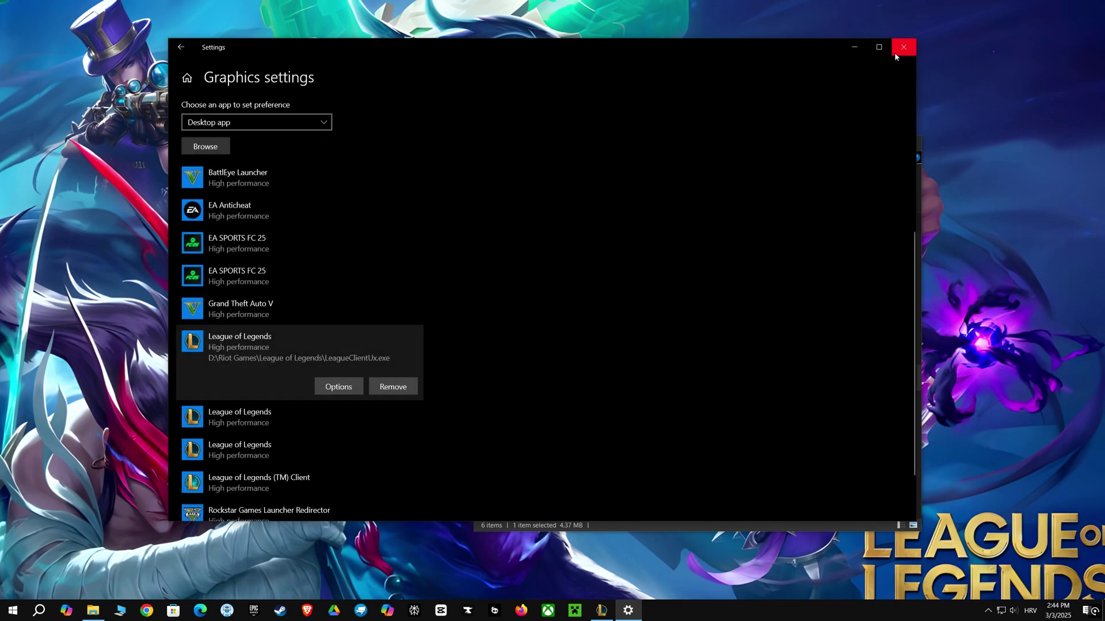
{"action": "left_click", "coordinate": [895, 54]}
{"action": "left_click", "coordinate": [915, 142]}
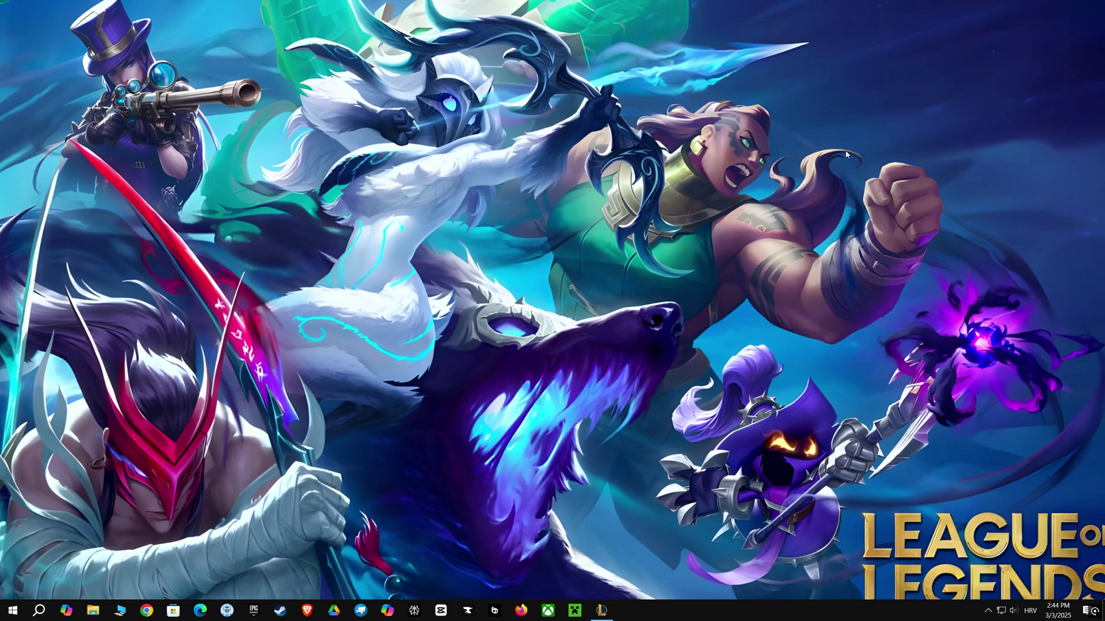
- Open the folder C:\Program Files\Riot Vanguard in a new File Explorer window
{"action": "key", "text": "super+e"}
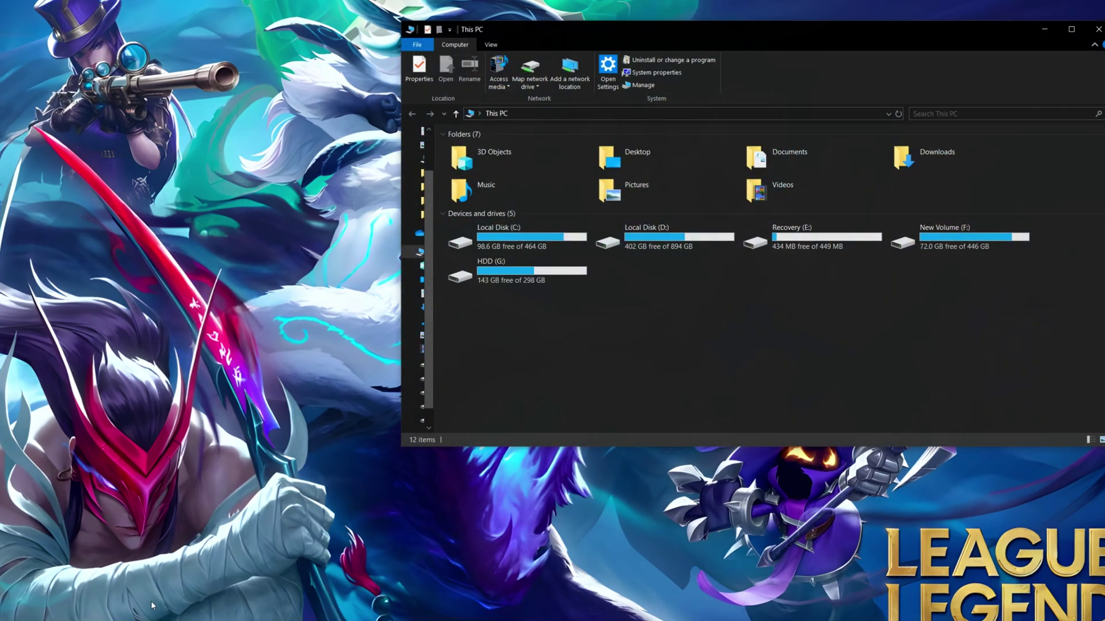
{"action": "double_click", "coordinate": [522, 236]}
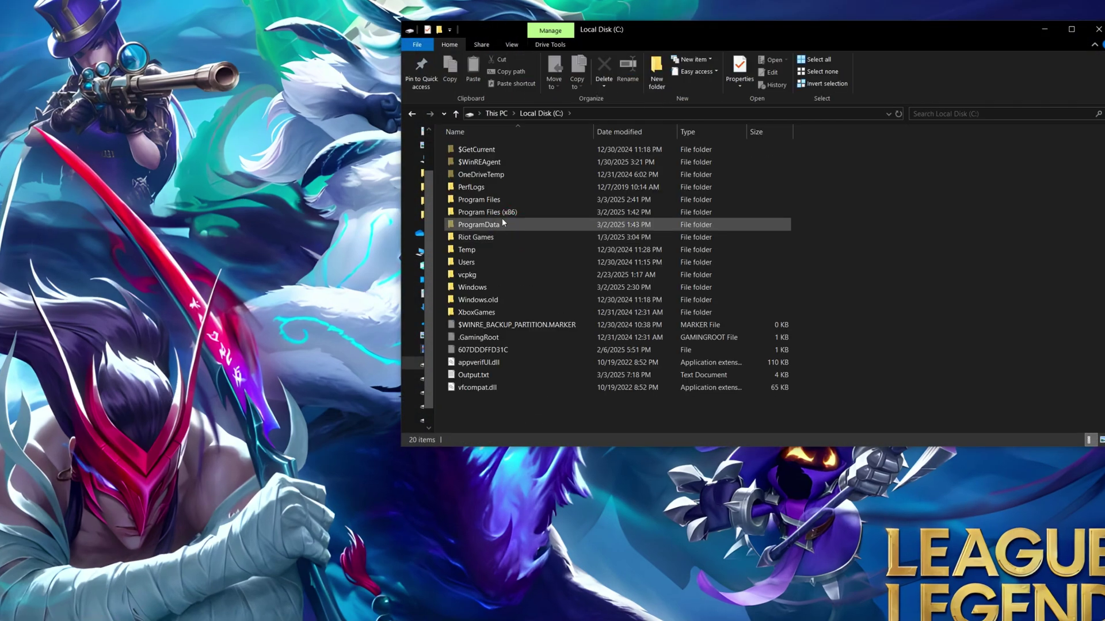
{"action": "left_click", "coordinate": [487, 202]}
{"action": "double_click", "coordinate": [486, 200]}
{"action": "key", "text": "r"}
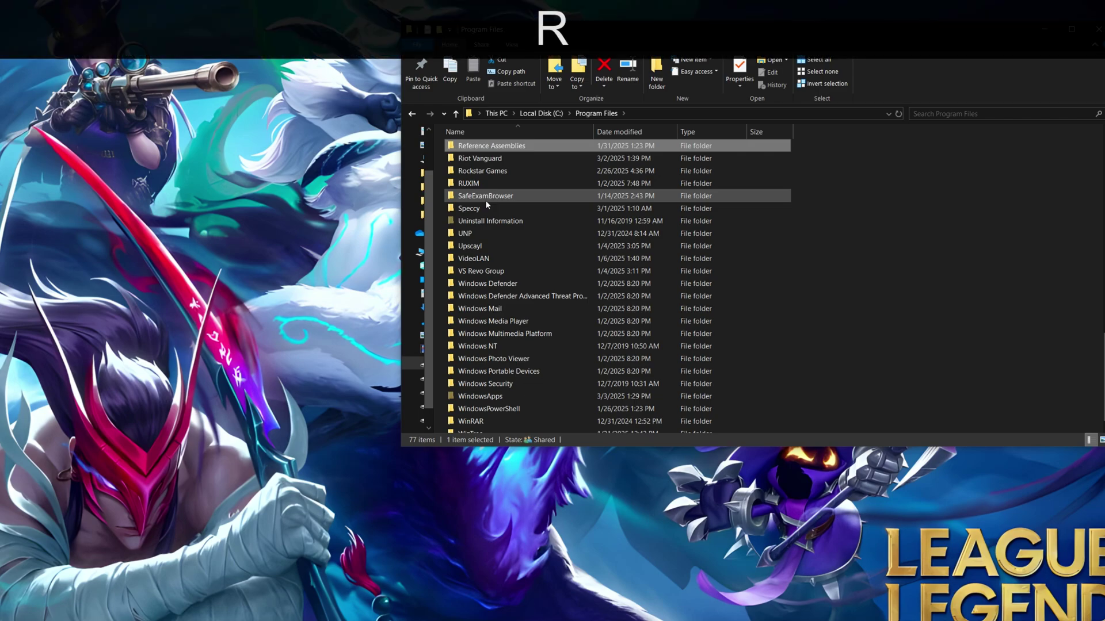
{"action": "key", "text": "r"}
{"action": "double_click", "coordinate": [485, 158]}
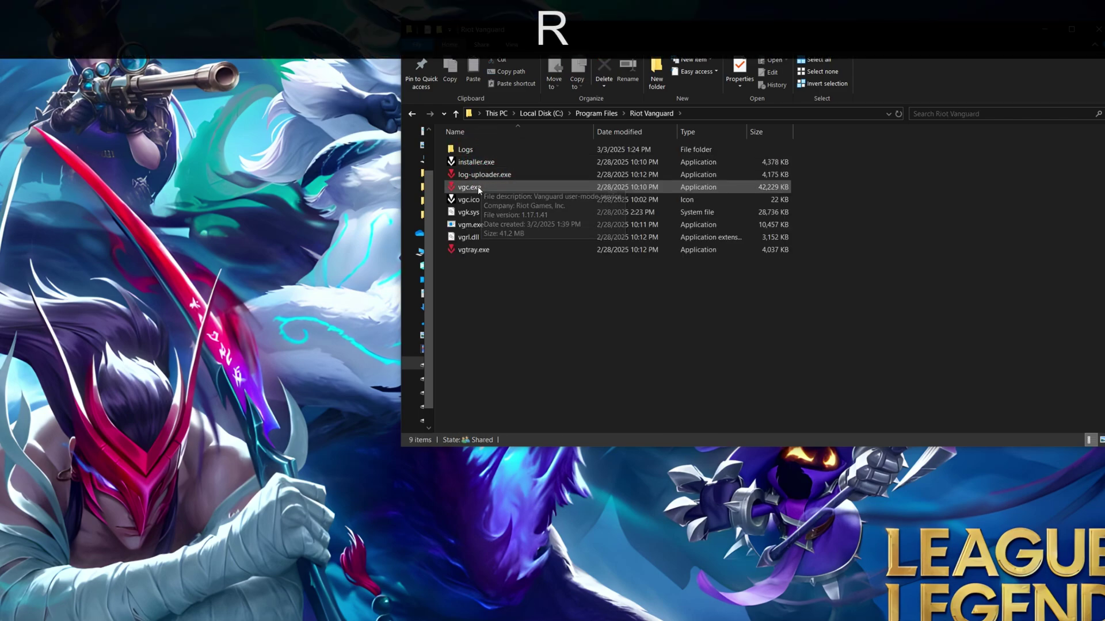
- Disable fullscreen optimizations for all users in the compatibility properties of vgc.exe
{"action": "left_click", "coordinate": [475, 189]}
{"action": "right_click", "coordinate": [476, 190]}
{"action": "left_click", "coordinate": [516, 542]}
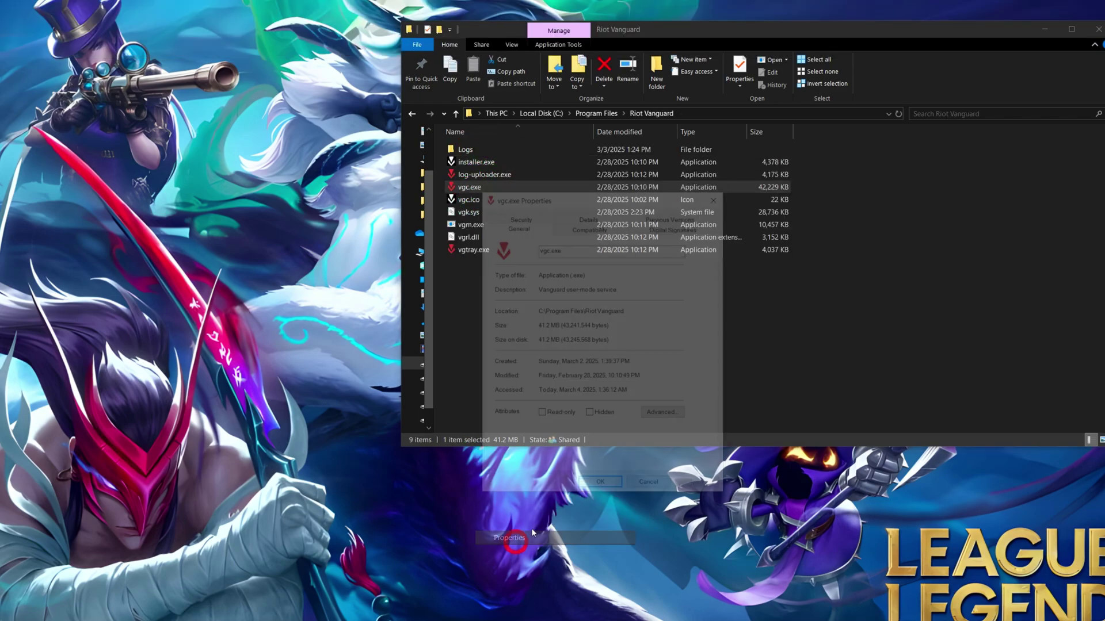
{"action": "left_click", "coordinate": [589, 226]}
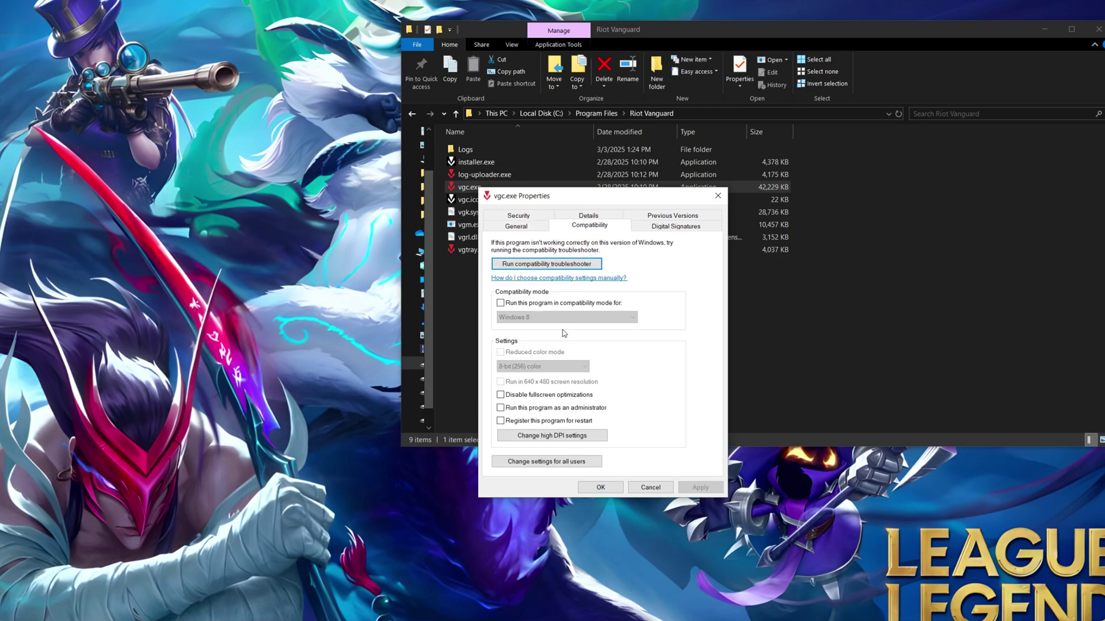
{"action": "left_click", "coordinate": [531, 463]}
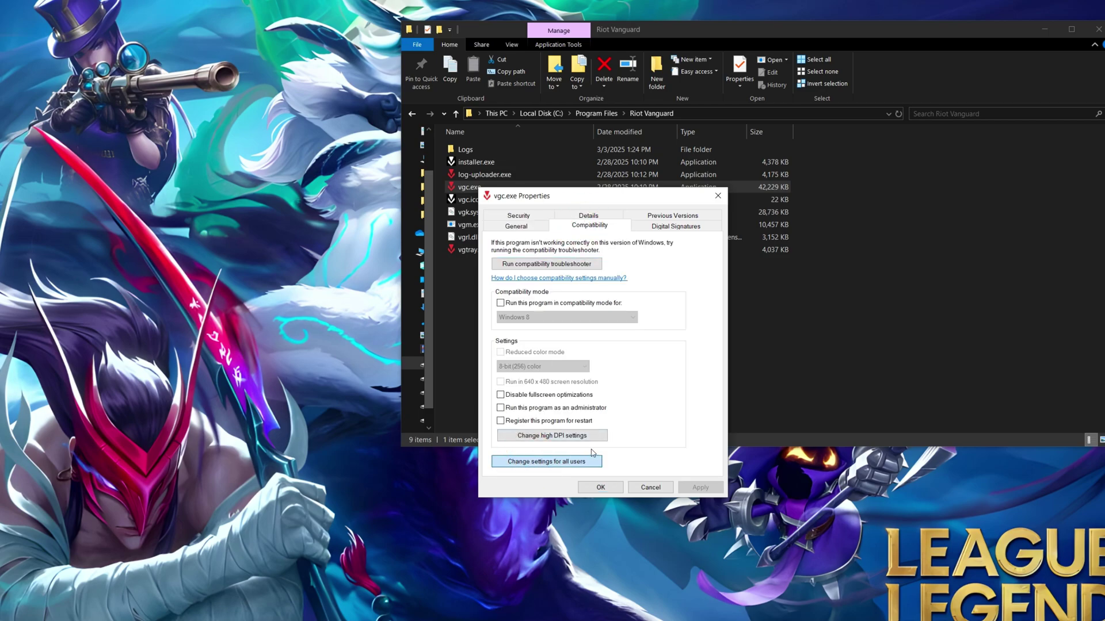
{"action": "left_click", "coordinate": [560, 463]}
{"action": "left_click", "coordinate": [519, 418]}
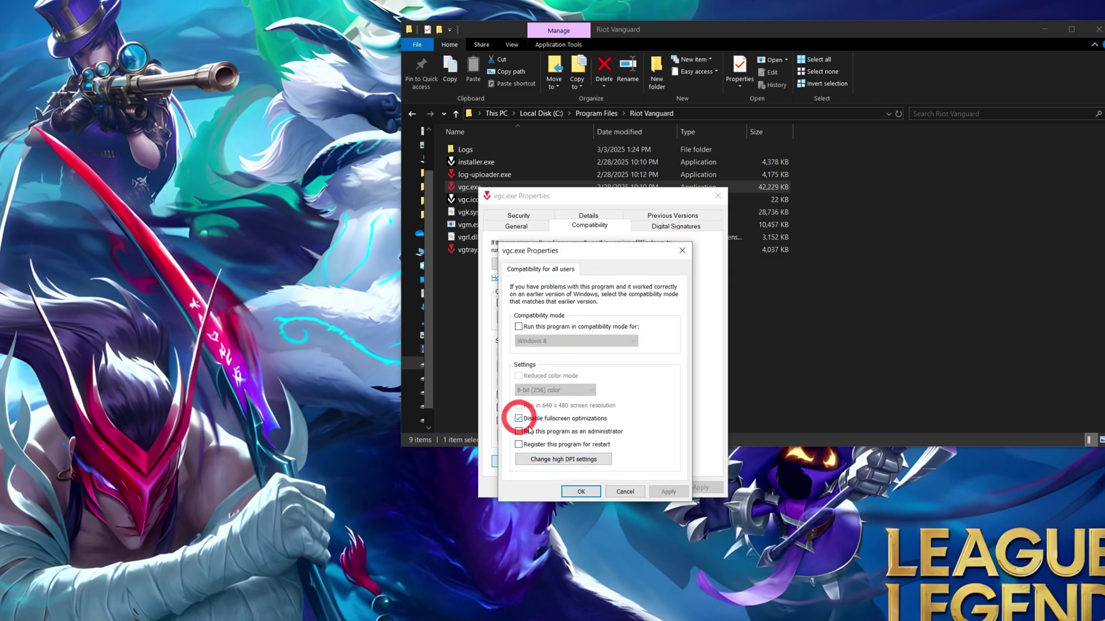
- Override the high DPI scaling behavior of vgc.exe with scaling performed by Application, and apply the compatibility settings
{"action": "left_click", "coordinate": [547, 458]}
{"action": "left_click", "coordinate": [549, 470]}
{"action": "left_click", "coordinate": [604, 486]}
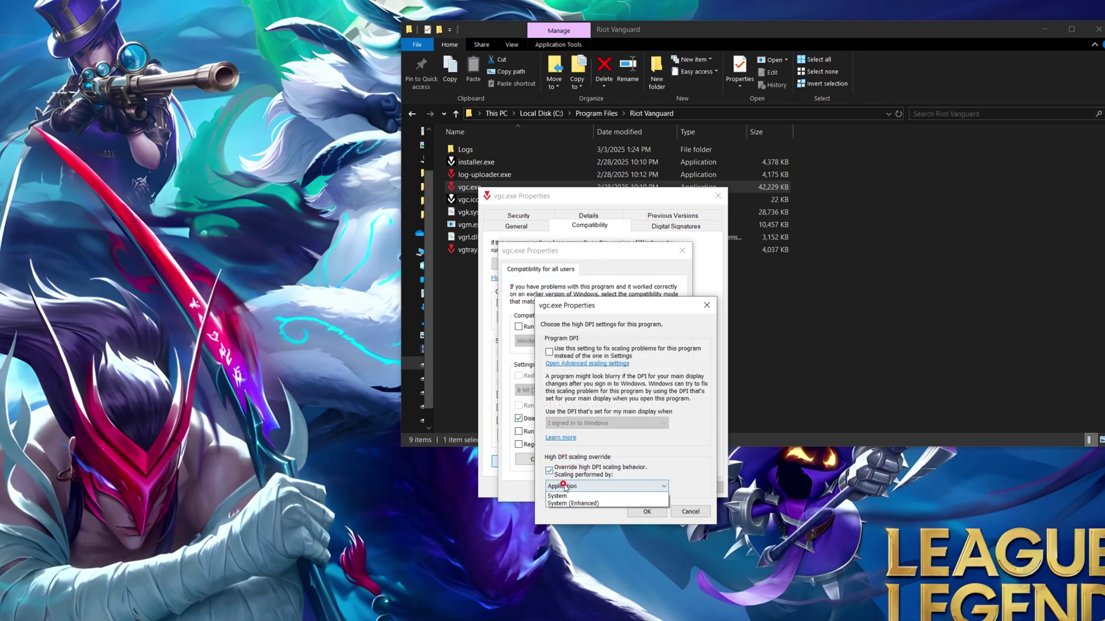
{"action": "left_click", "coordinate": [609, 496]}
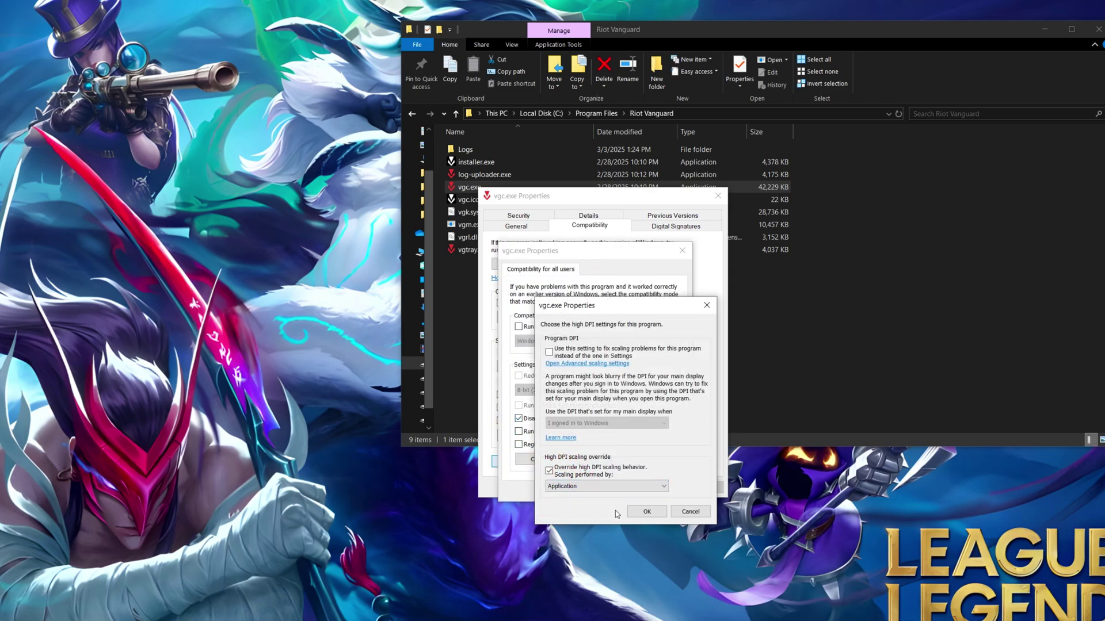
{"action": "left_click", "coordinate": [644, 511]}
{"action": "left_click", "coordinate": [667, 490]}
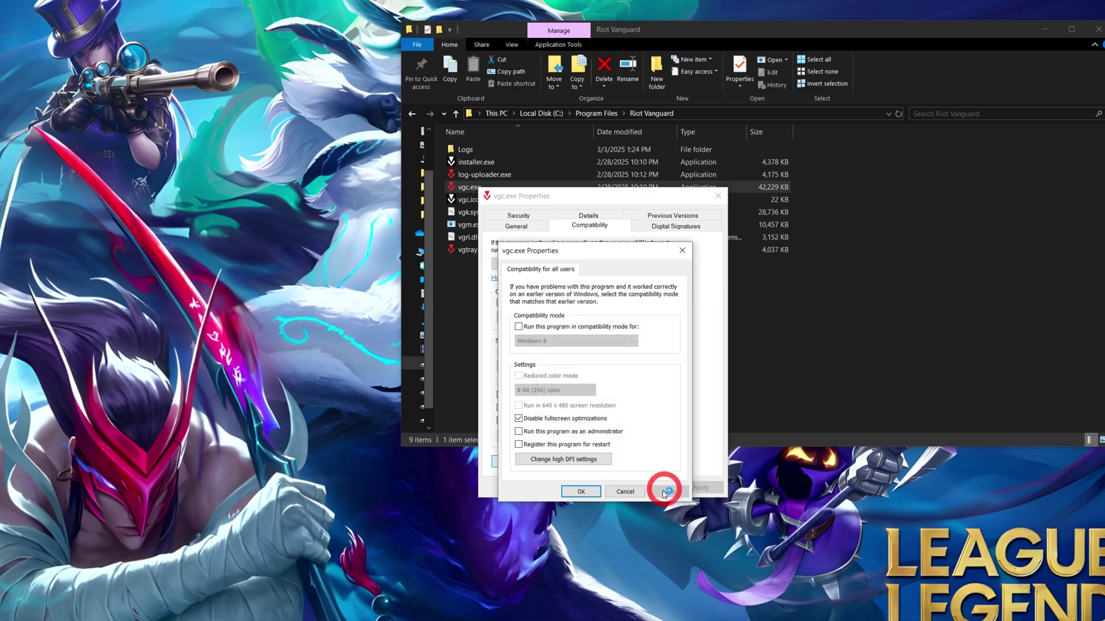
{"action": "left_click", "coordinate": [581, 492]}
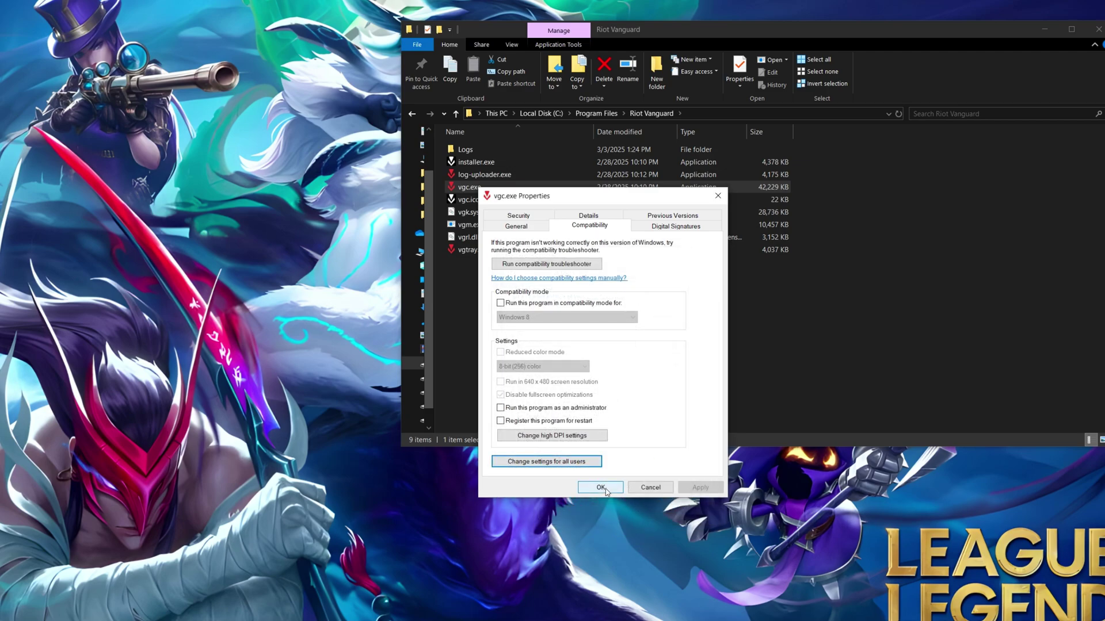
{"action": "left_click", "coordinate": [600, 487]}
- Disable fullscreen optimizations for all users in the compatibility properties of vgtray.exe
{"action": "right_click", "coordinate": [471, 252]}
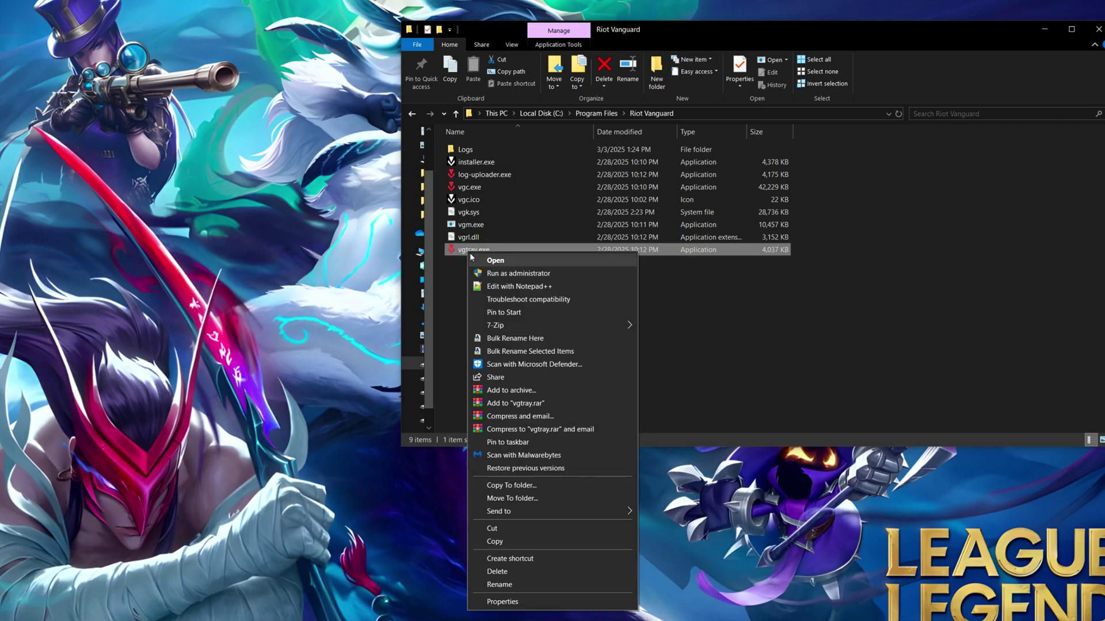
{"action": "left_click", "coordinate": [501, 602]}
{"action": "left_click", "coordinate": [580, 291]}
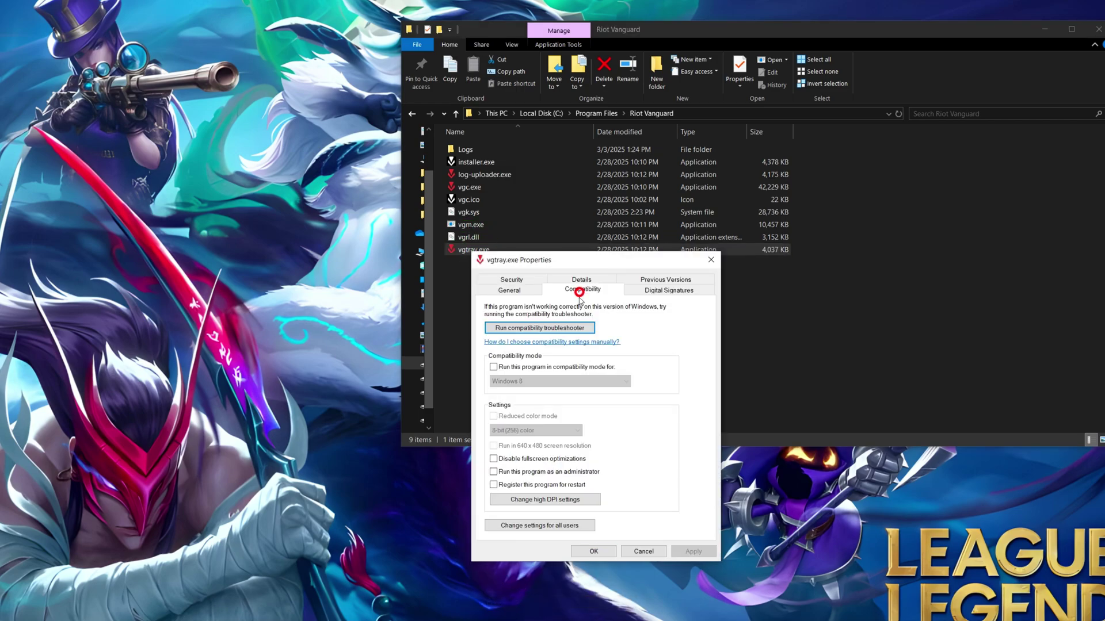
{"action": "left_click", "coordinate": [524, 525]}
{"action": "left_click", "coordinate": [512, 482]}
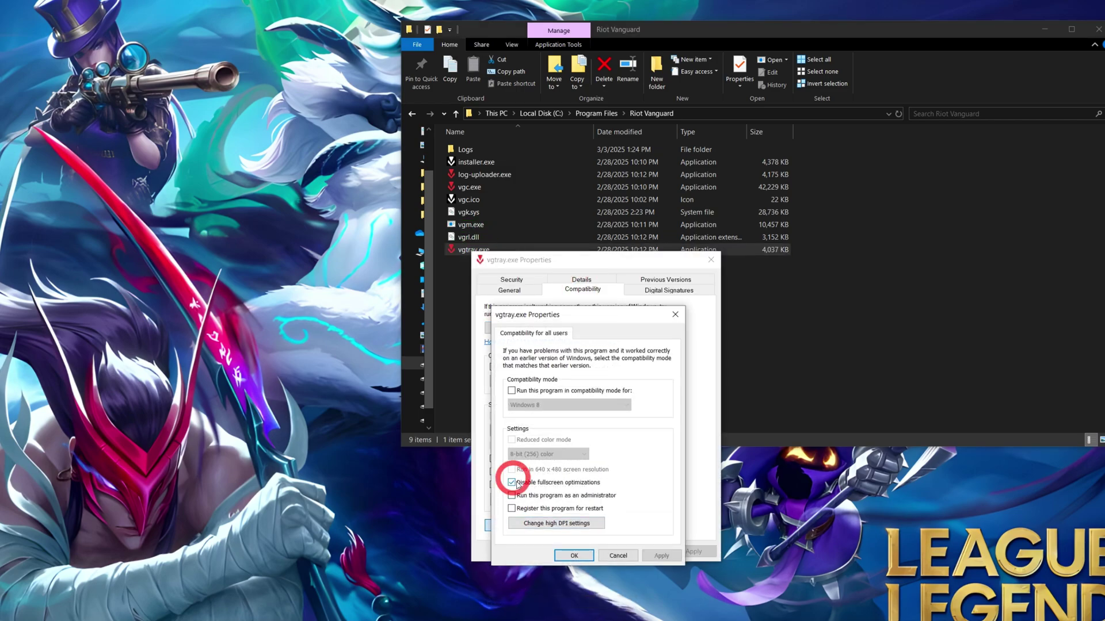
- Override the high DPI scaling behavior of vgtray.exe with scaling performed by Application, and confirm its properties
{"action": "left_click", "coordinate": [536, 525]}
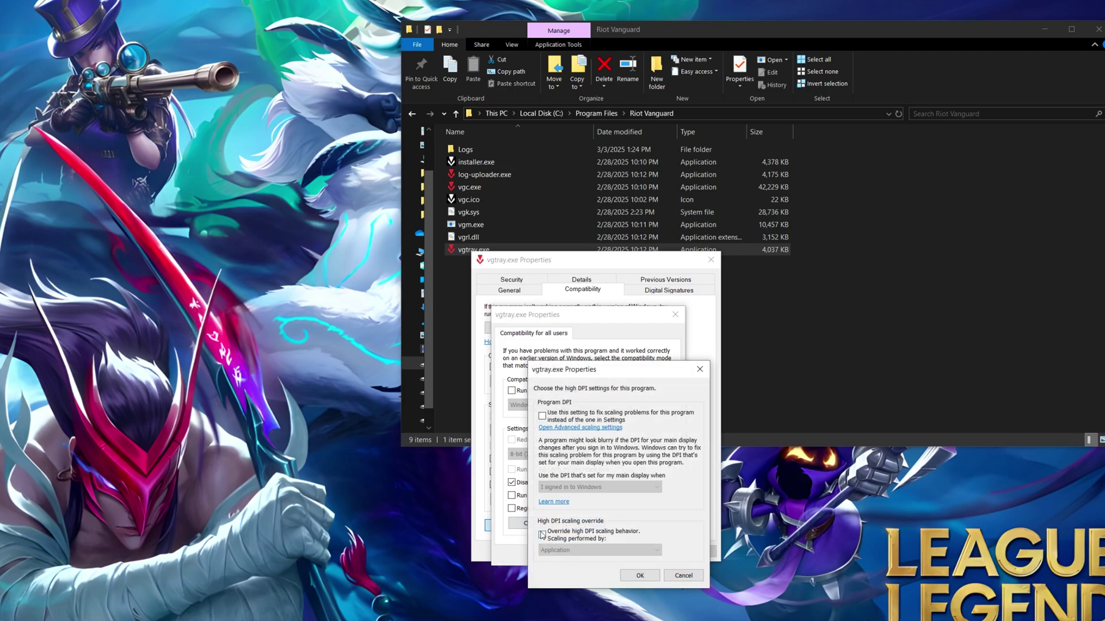
{"action": "left_click", "coordinate": [542, 535]}
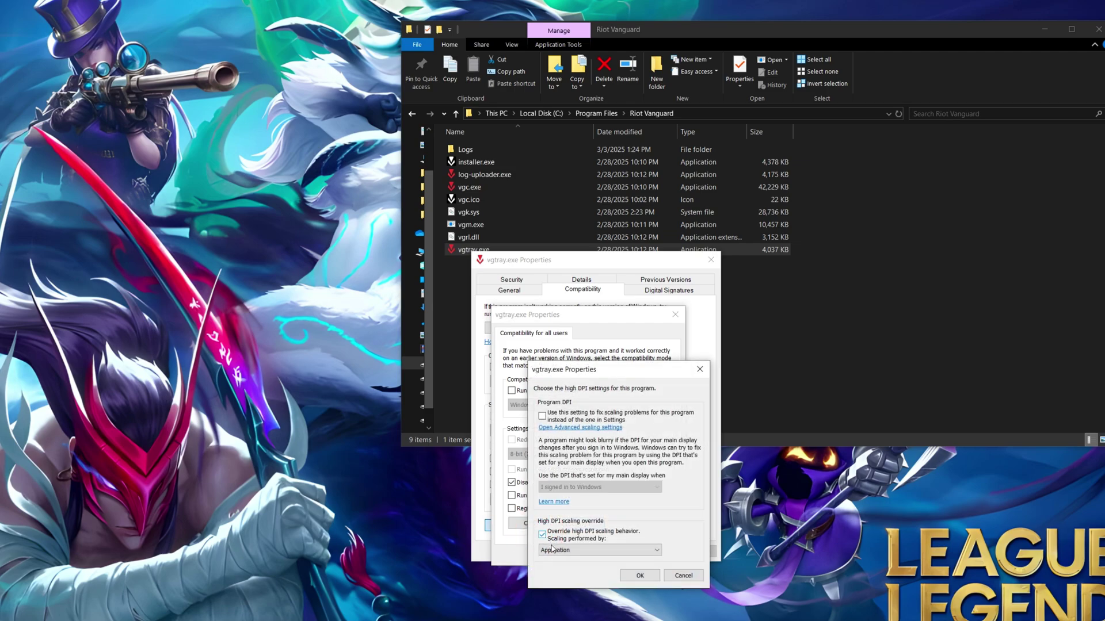
{"action": "left_click", "coordinate": [636, 575]}
{"action": "left_click", "coordinate": [578, 555]}
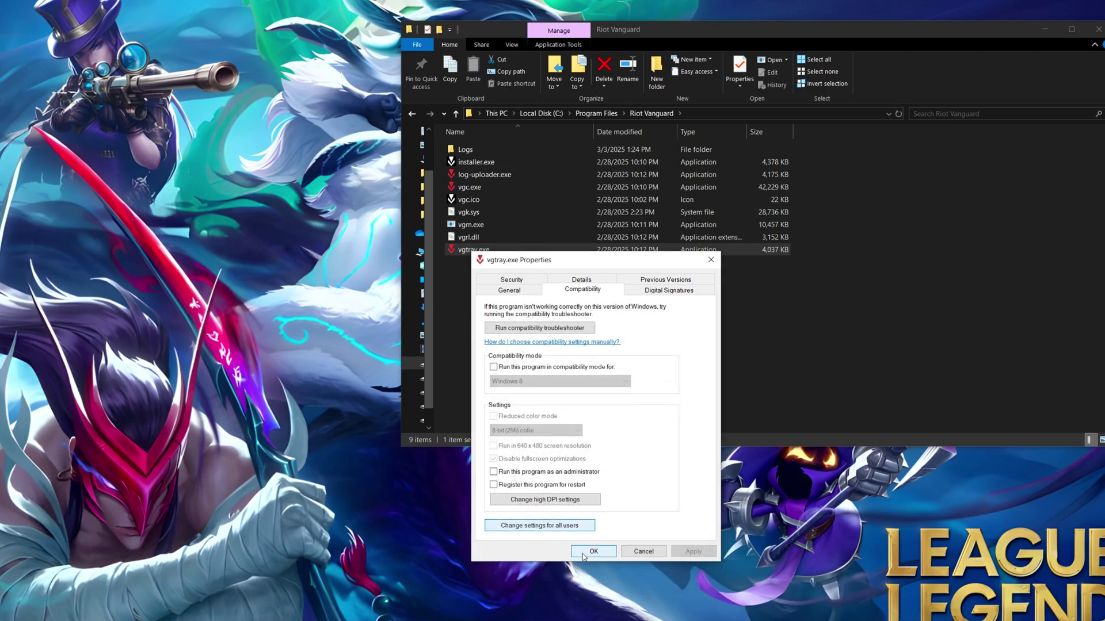
{"action": "left_click", "coordinate": [591, 551]}
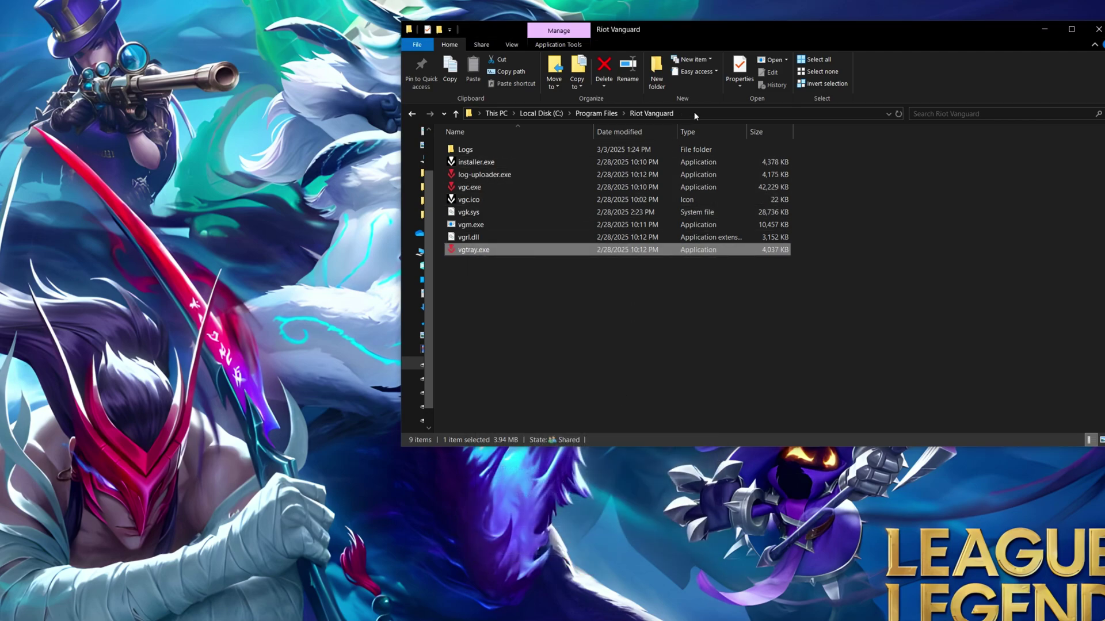
- Copy the Riot Vanguard folder path and open the Windows Graphics settings
{"action": "left_click", "coordinate": [694, 113]}
{"action": "key", "text": "ctrl+c"}
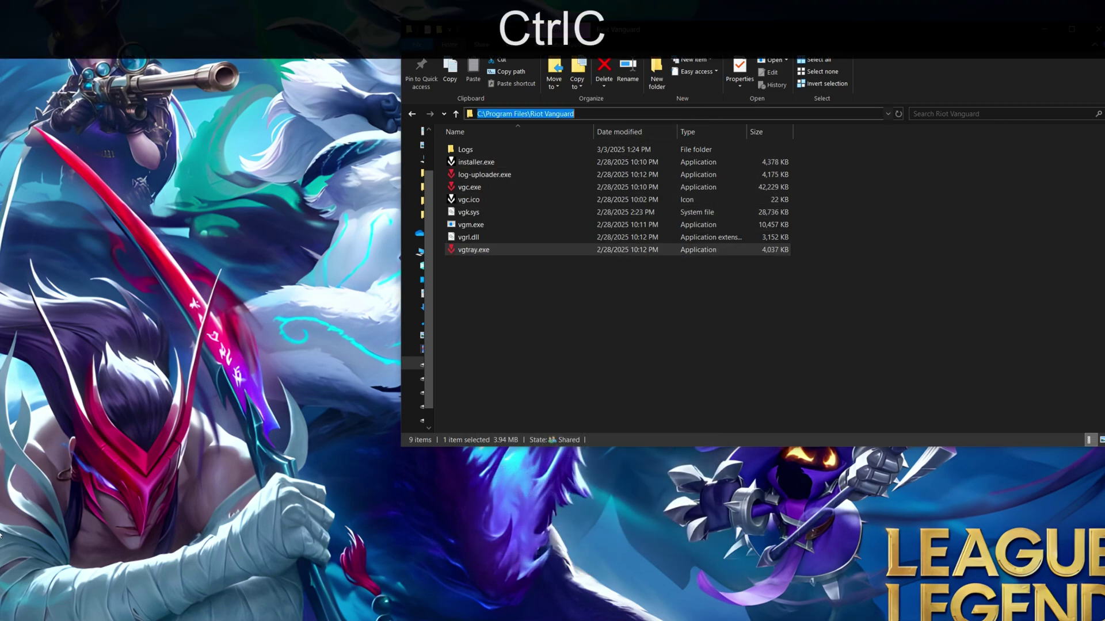
{"action": "key", "text": "super"}
{"action": "type", "text": "grap"}
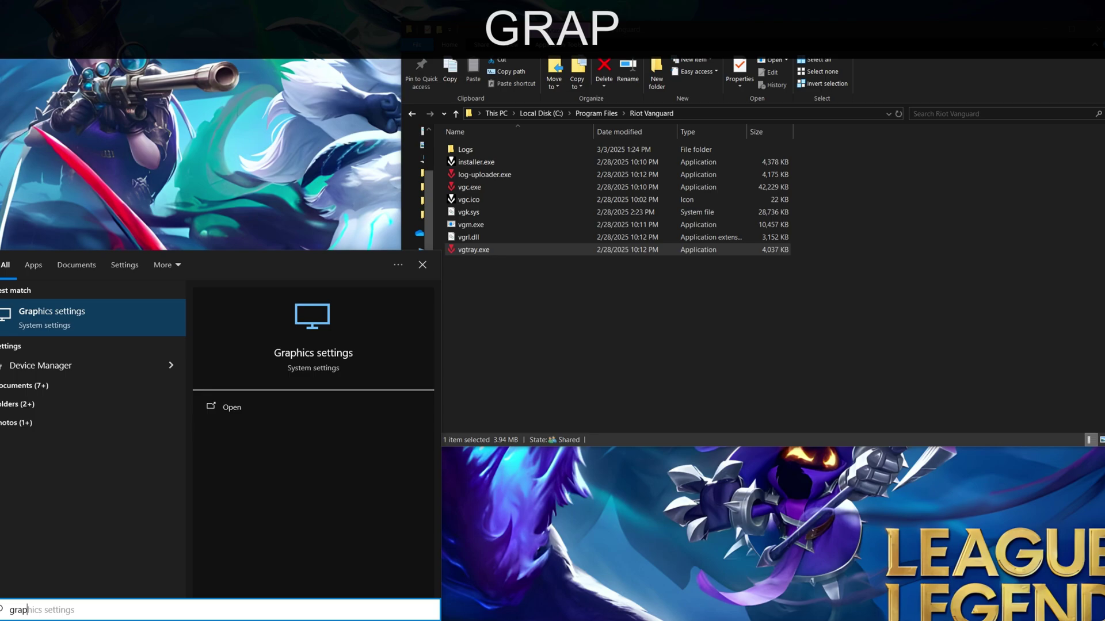
{"action": "type", "text": "hics settings"}
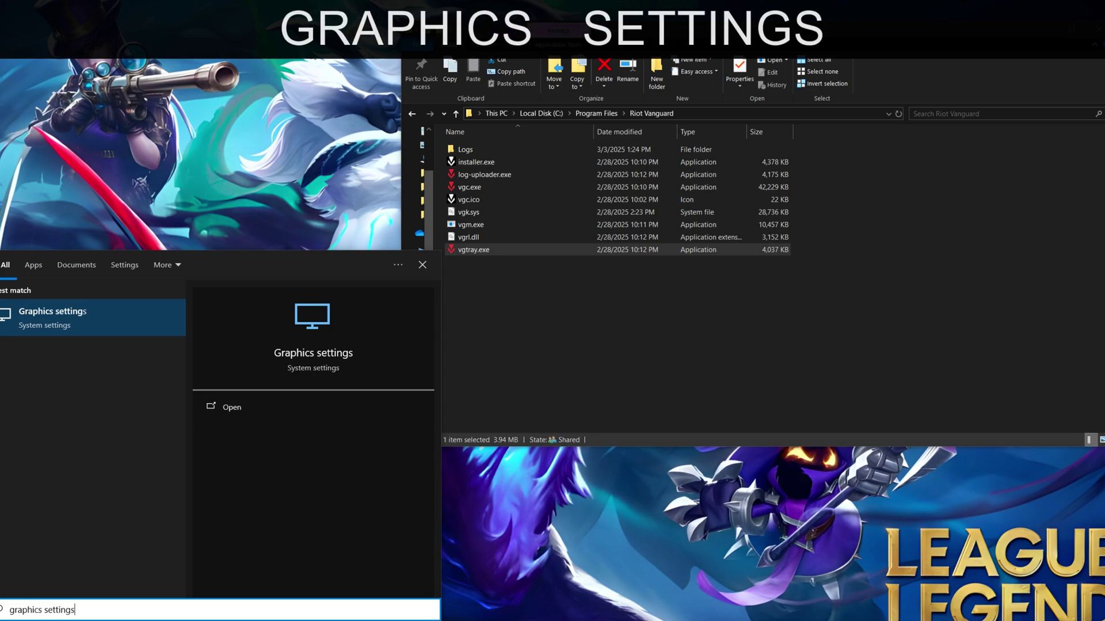
{"action": "left_click", "coordinate": [75, 316]}
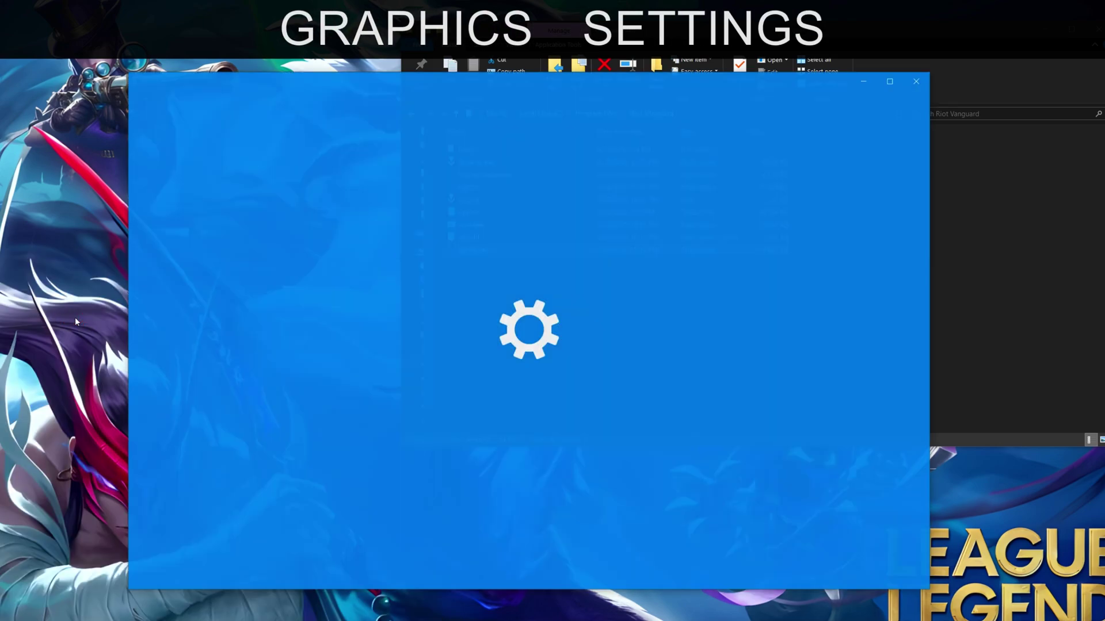
- Add vgc.exe from the copied Riot Vanguard folder path to the graphics performance preference list
{"action": "scroll", "coordinate": [255, 287], "scroll_direction": "down", "scroll_amount": 2}
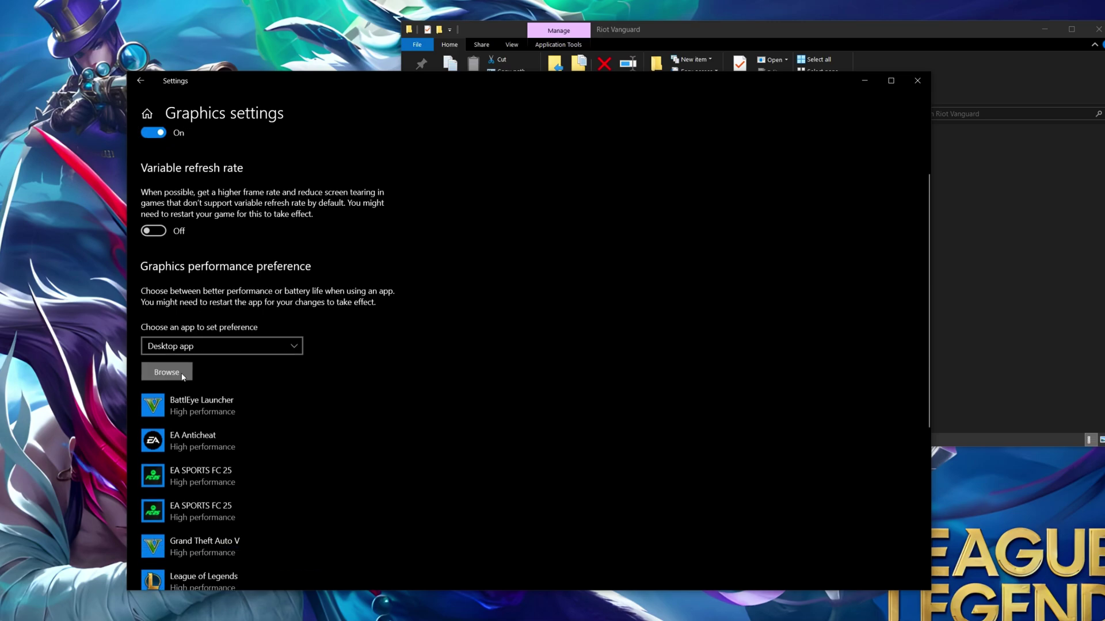
{"action": "left_click", "coordinate": [164, 377]}
{"action": "left_click", "coordinate": [367, 96]}
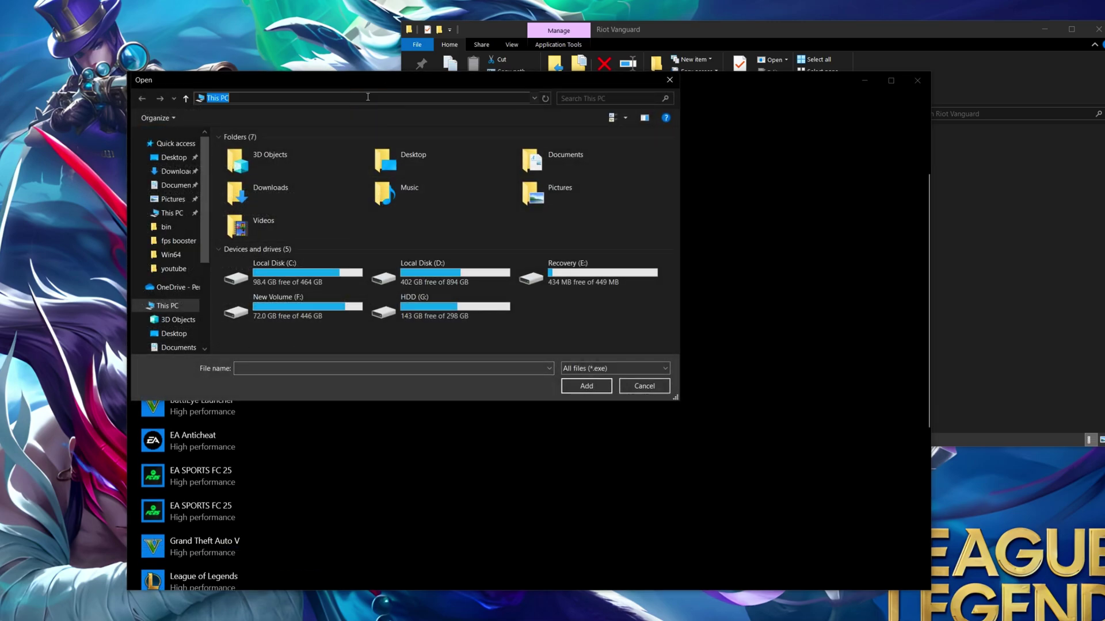
{"action": "key", "text": "ctrl+v"}
{"action": "key", "text": "Return"}
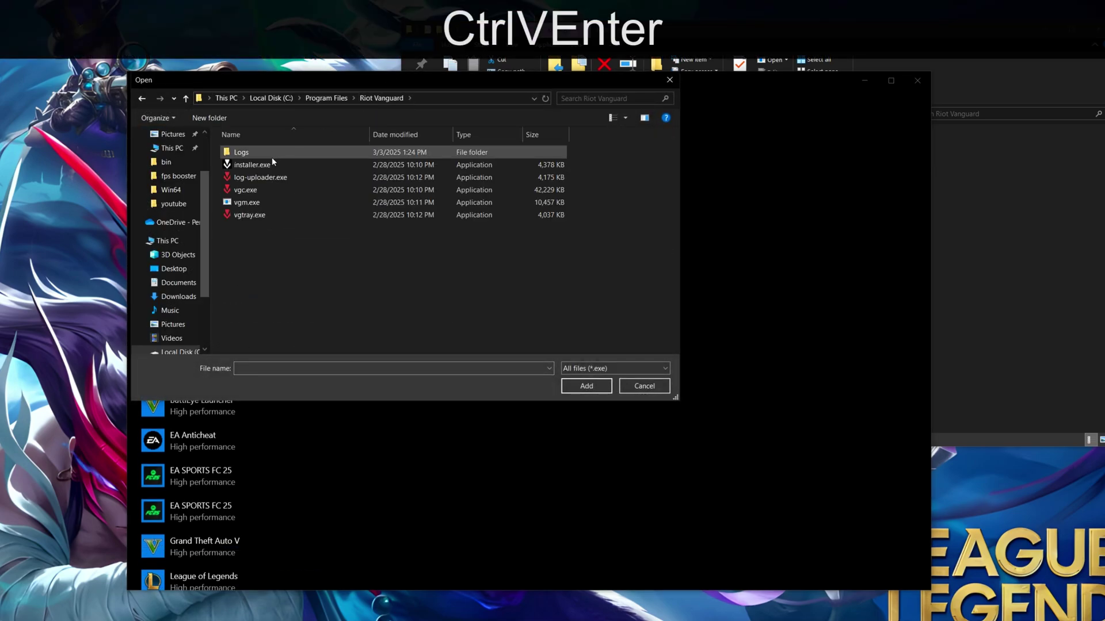
{"action": "left_click", "coordinate": [248, 190]}
{"action": "left_click", "coordinate": [582, 387]}
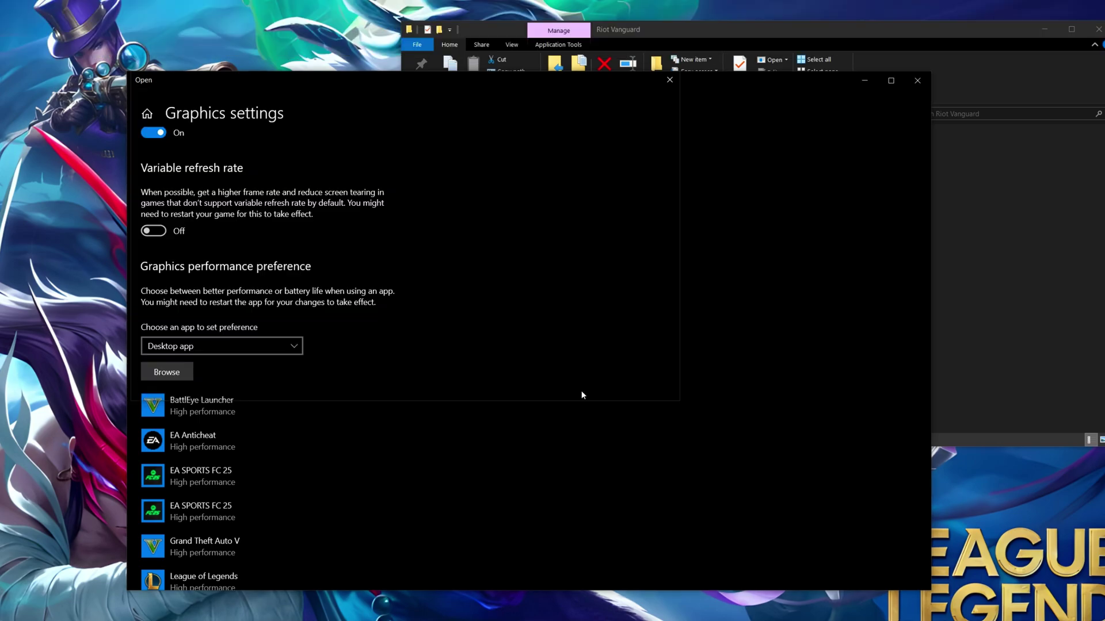
- Set the graphics preference of vgc.exe to High performance and save it
{"action": "left_click", "coordinate": [309, 515]}
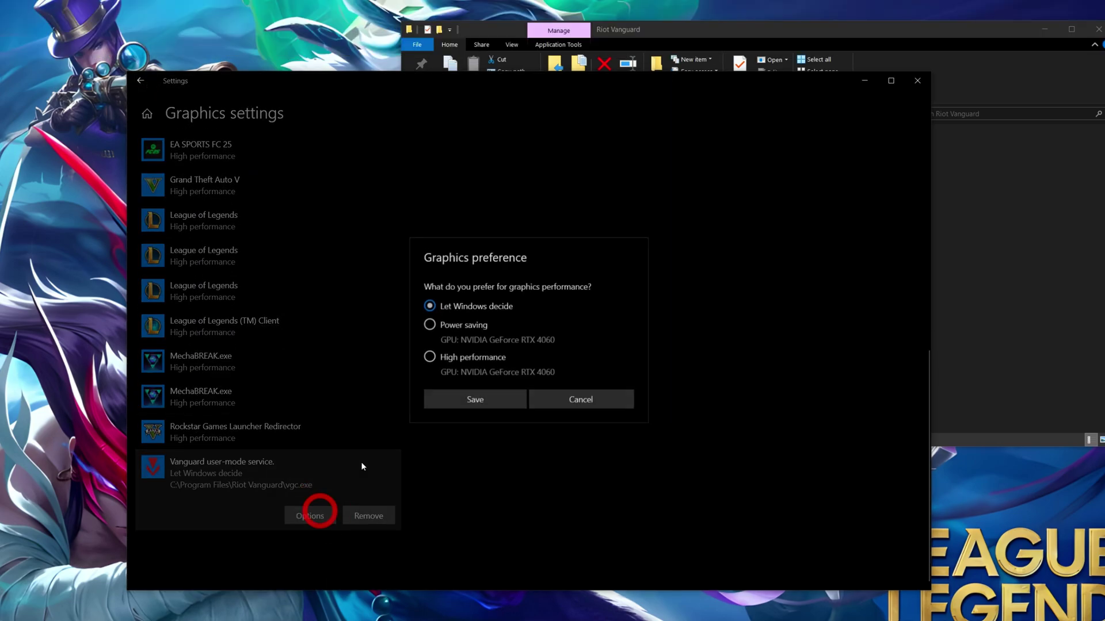
{"action": "left_click", "coordinate": [430, 357]}
{"action": "left_click", "coordinate": [471, 402]}
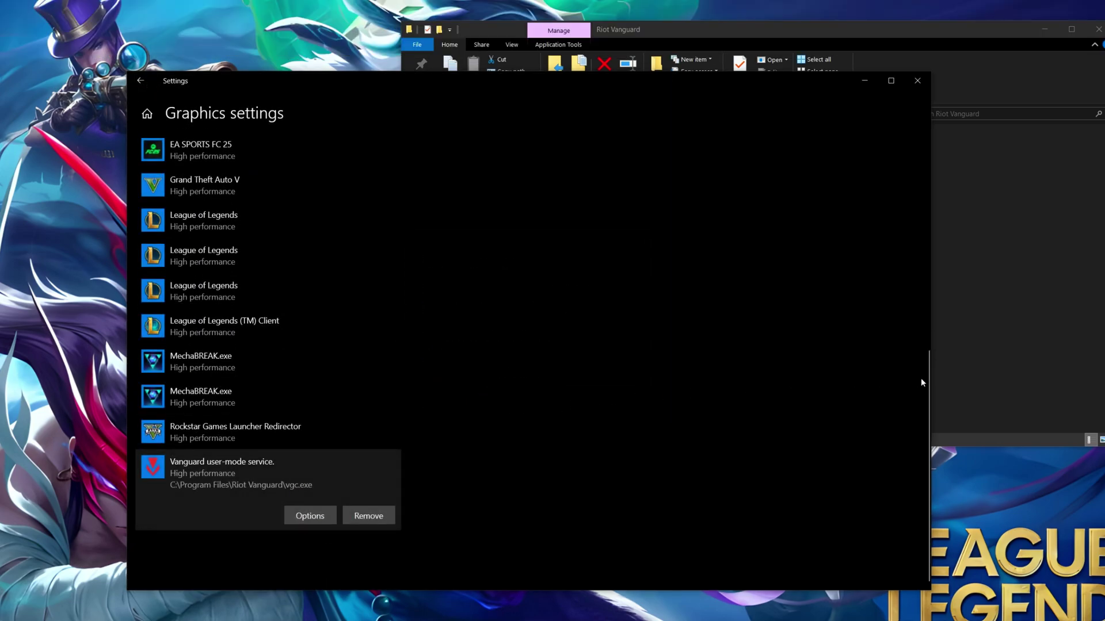
- Add vgtray.exe from the Riot Vanguard folder to the graphics performance preference list
{"action": "left_click_drag", "start_coordinate": [920, 382], "coordinate": [865, 166]}
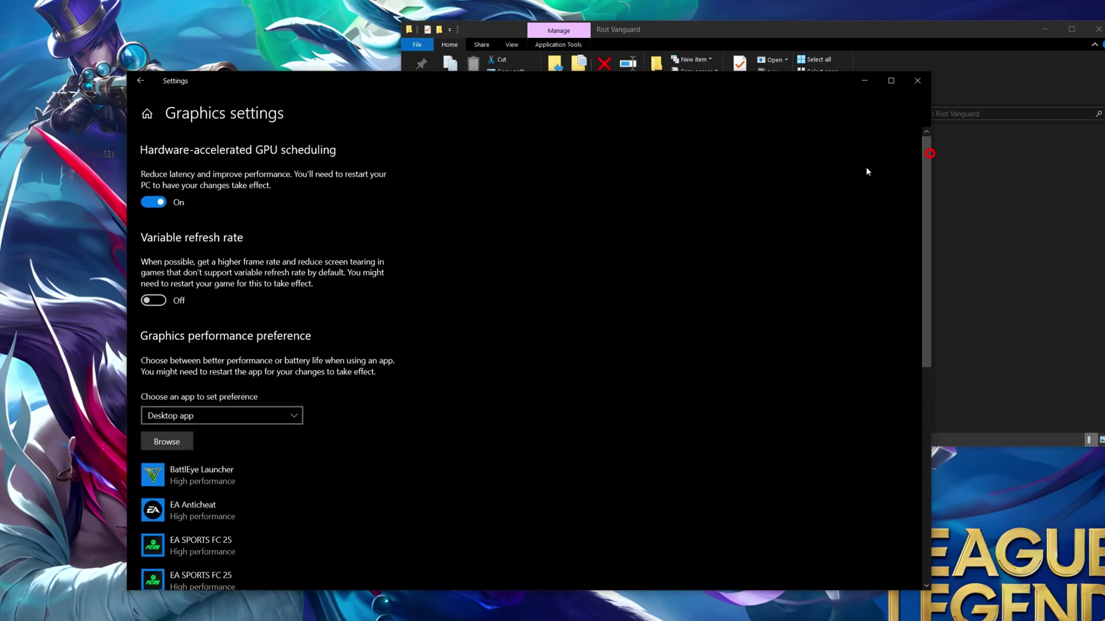
{"action": "left_click", "coordinate": [189, 438]}
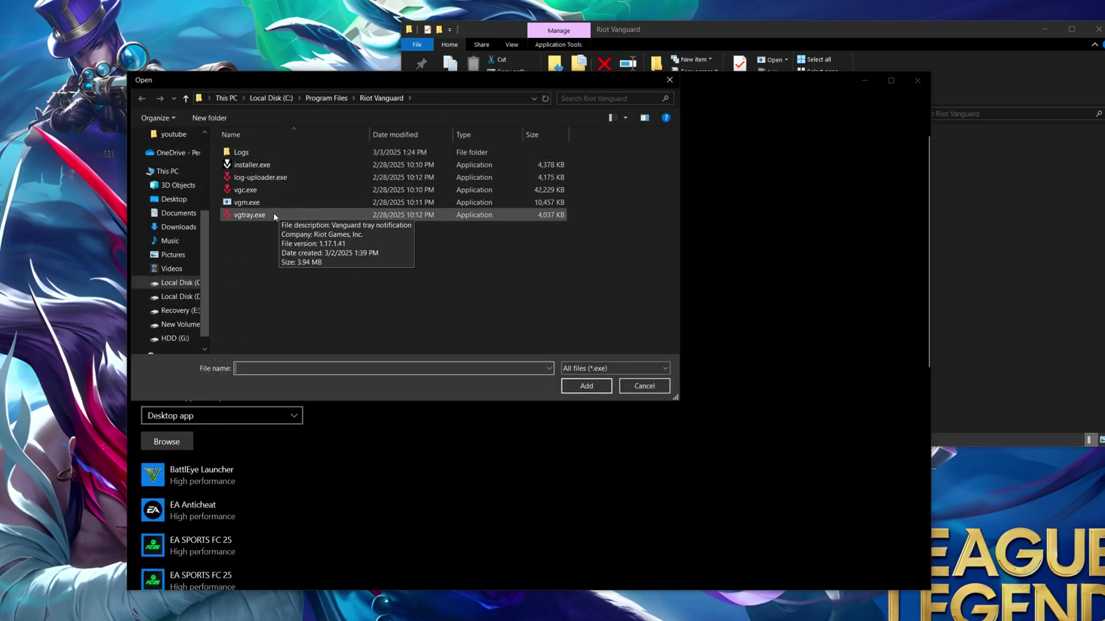
{"action": "left_click", "coordinate": [247, 217]}
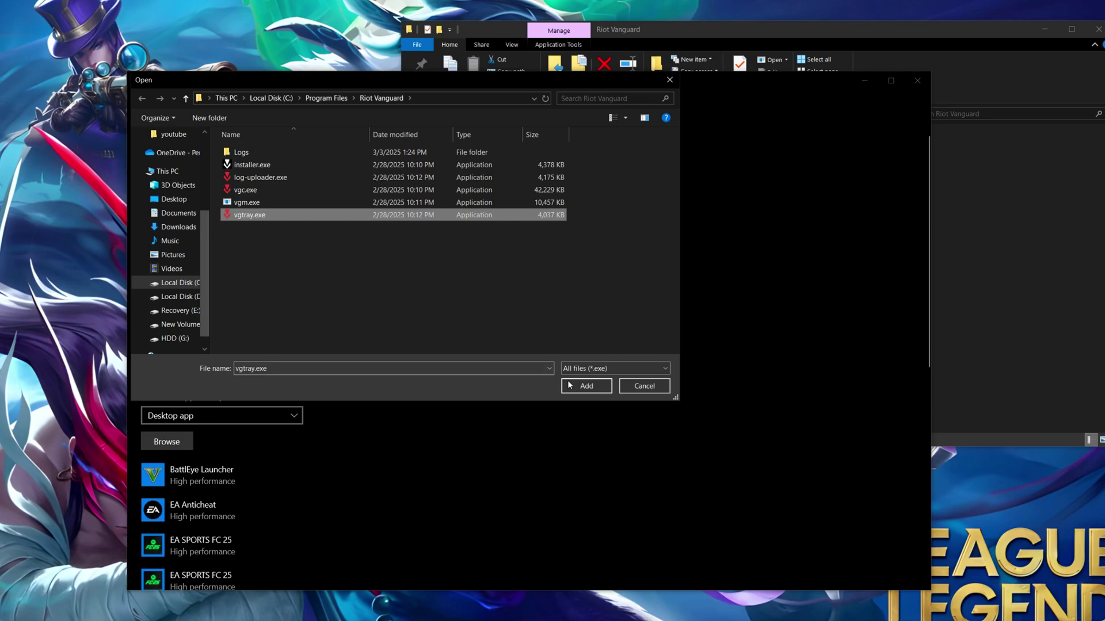
{"action": "left_click", "coordinate": [586, 386]}
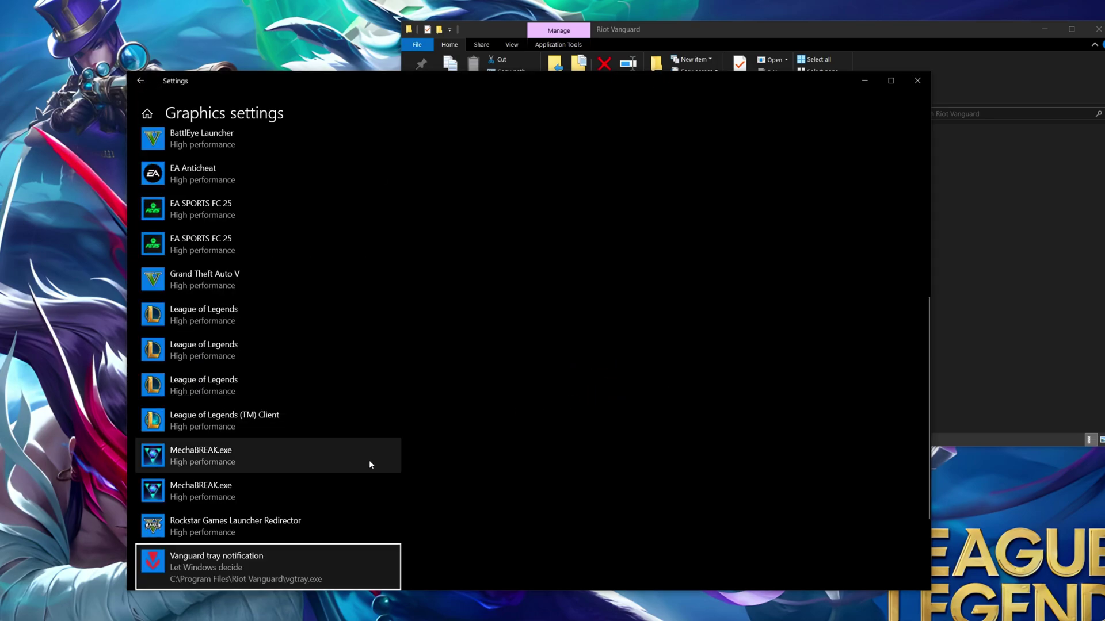
- Set the graphics preference of vgtray.exe to High performance, save it, and close the Settings and Riot Vanguard folder windows
{"action": "scroll", "coordinate": [370, 463], "scroll_direction": "down", "scroll_amount": 3}
{"action": "left_click", "coordinate": [259, 443]}
{"action": "left_click", "coordinate": [311, 480]}
{"action": "left_click", "coordinate": [430, 357]}
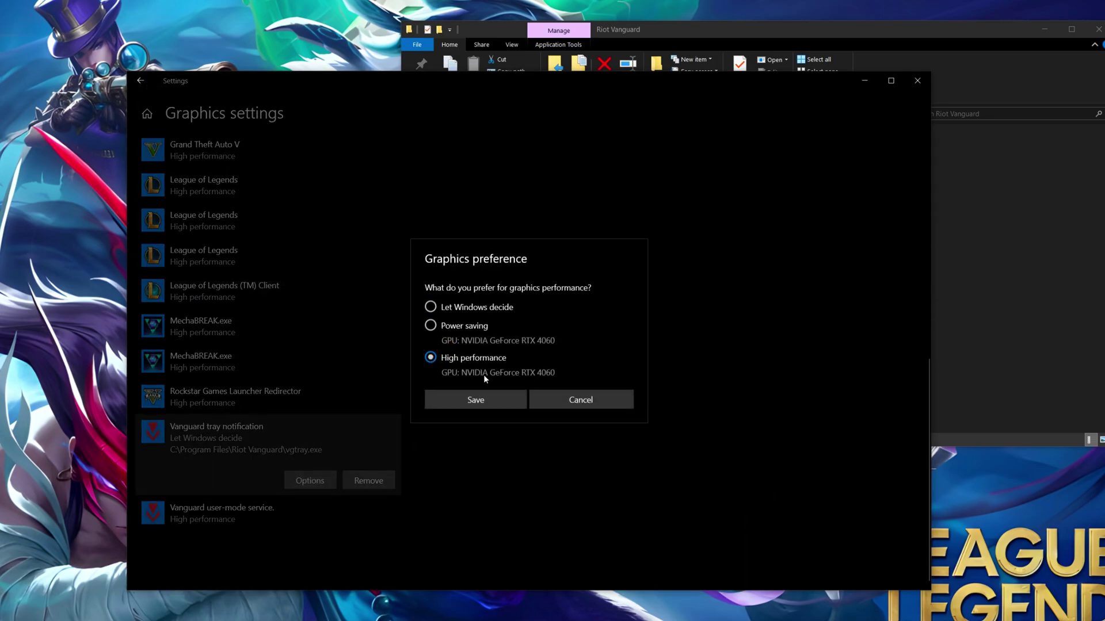
{"action": "left_click", "coordinate": [479, 399]}
{"action": "left_click", "coordinate": [917, 81]}
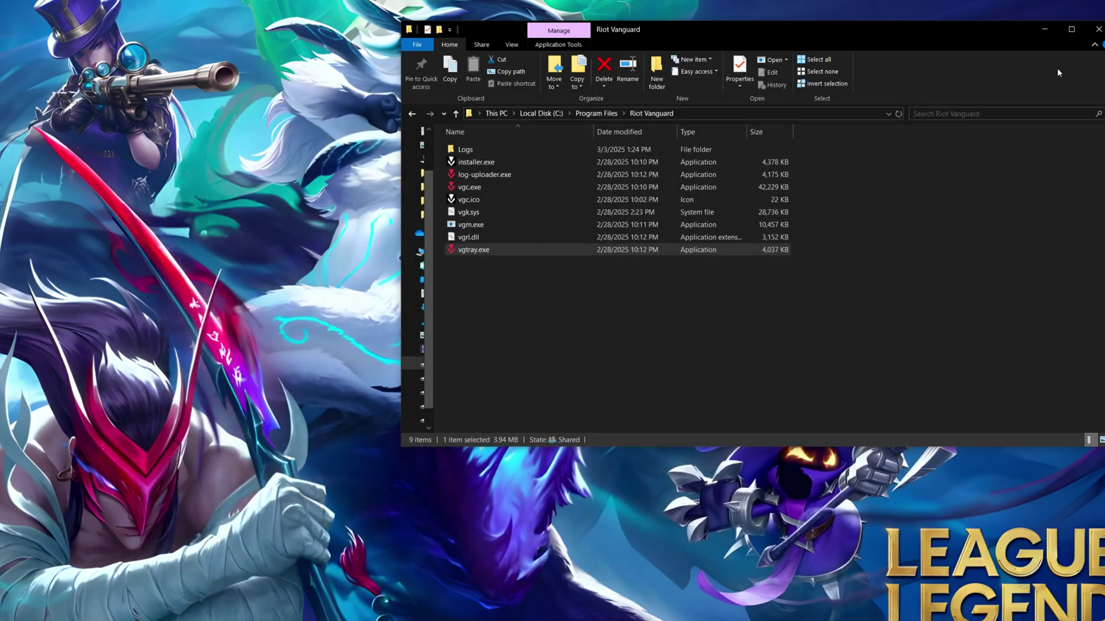
{"action": "left_click", "coordinate": [1098, 29]}
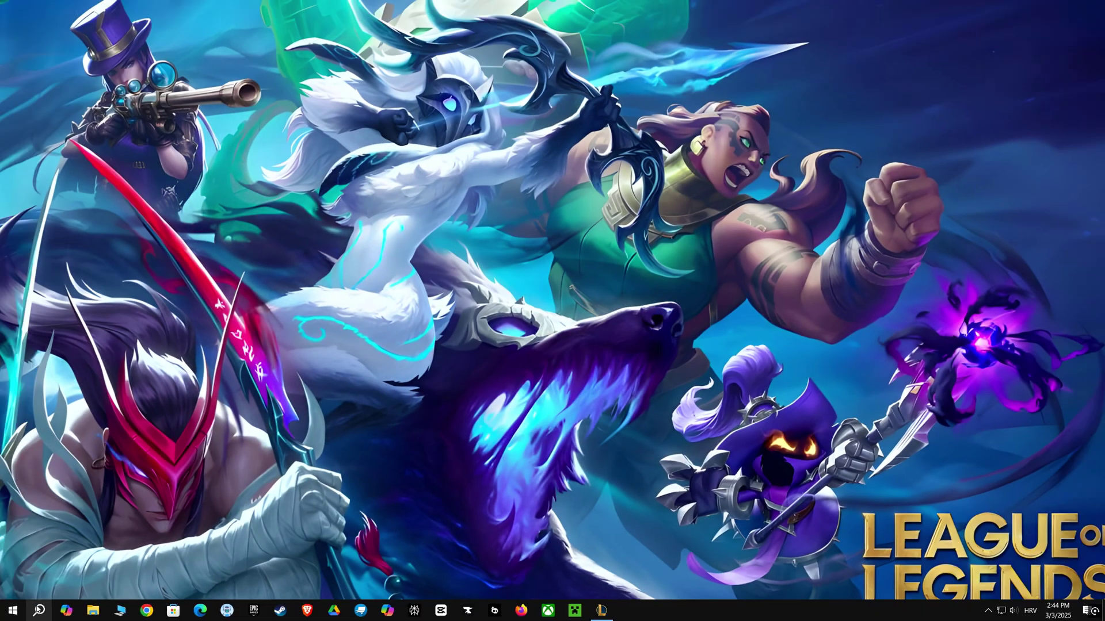
- Find the Windows advanced system settings and open the Performance Options from System Properties
{"action": "left_click", "coordinate": [39, 610]}
{"action": "type", "text": "adva"}
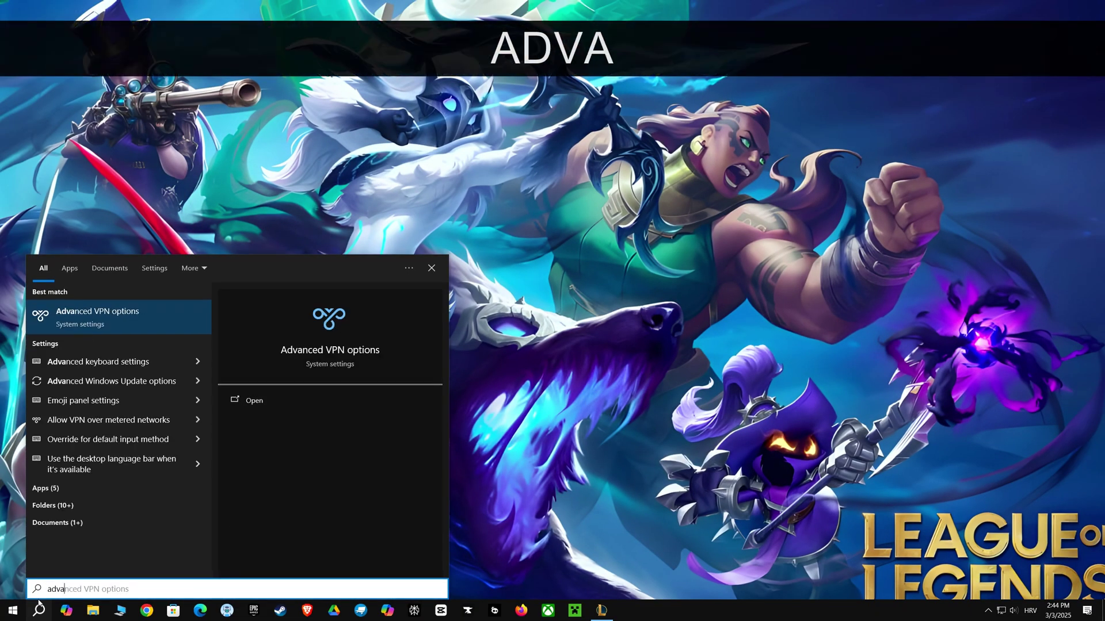
{"action": "type", "text": "nced sys"}
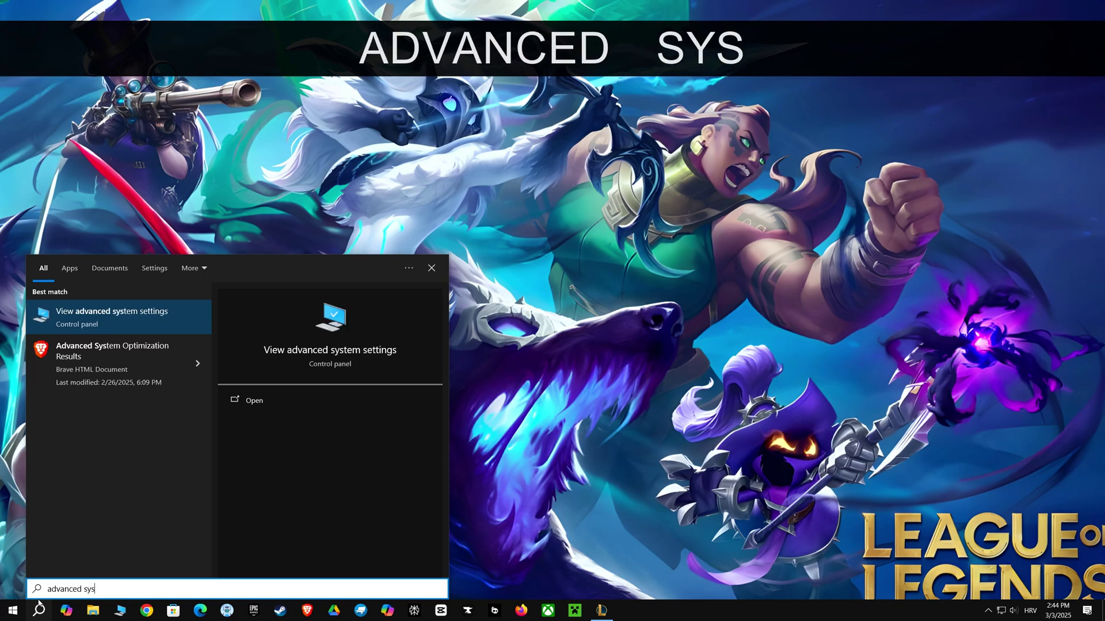
{"action": "type", "text": "tem settings"}
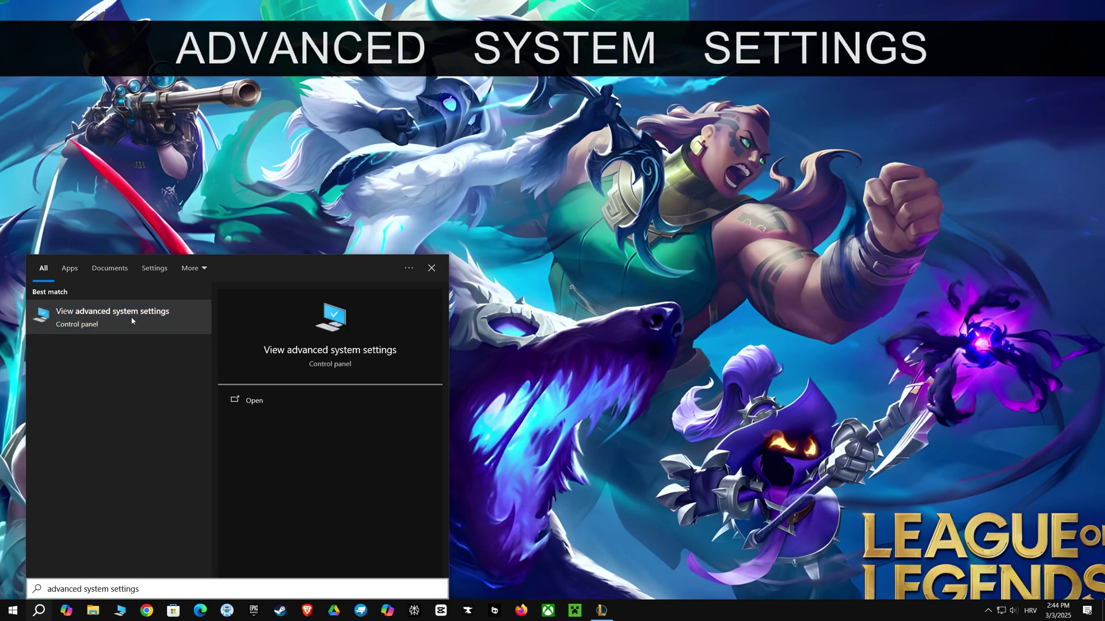
{"action": "key", "text": "Return"}
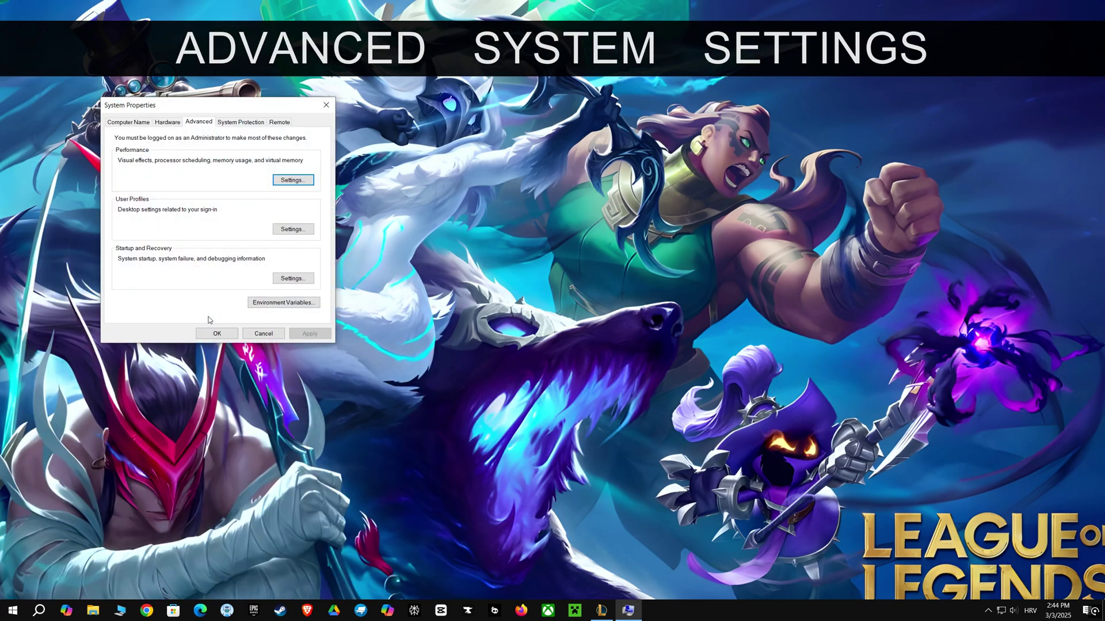
{"action": "left_click_drag", "start_coordinate": [247, 105], "coordinate": [636, 137]}
{"action": "left_click", "coordinate": [521, 154]}
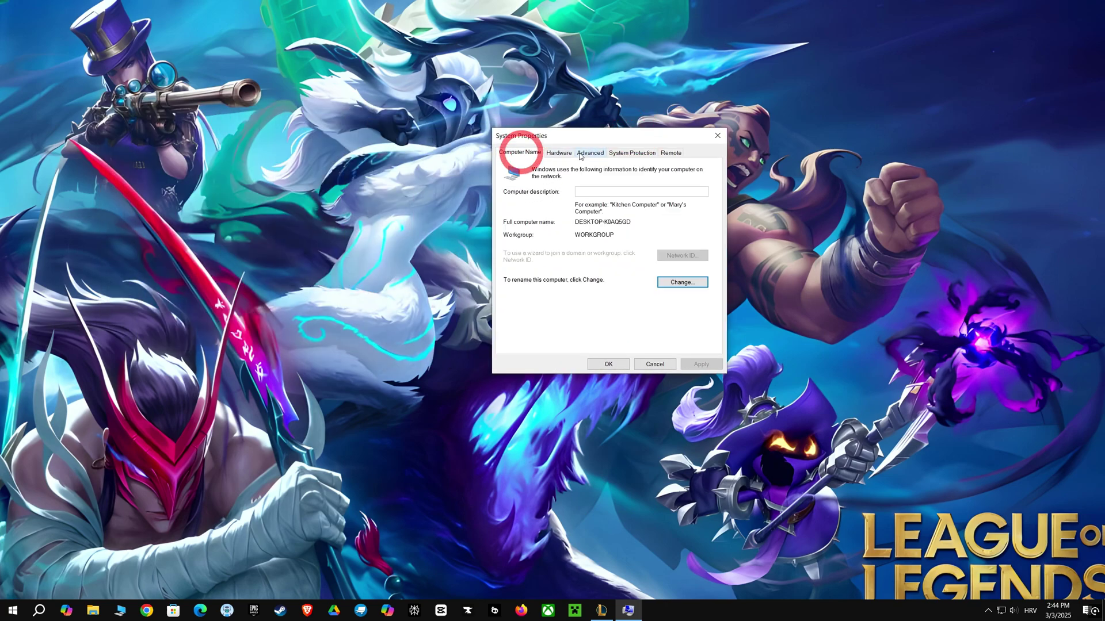
{"action": "left_click", "coordinate": [586, 153]}
{"action": "left_click", "coordinate": [681, 212]}
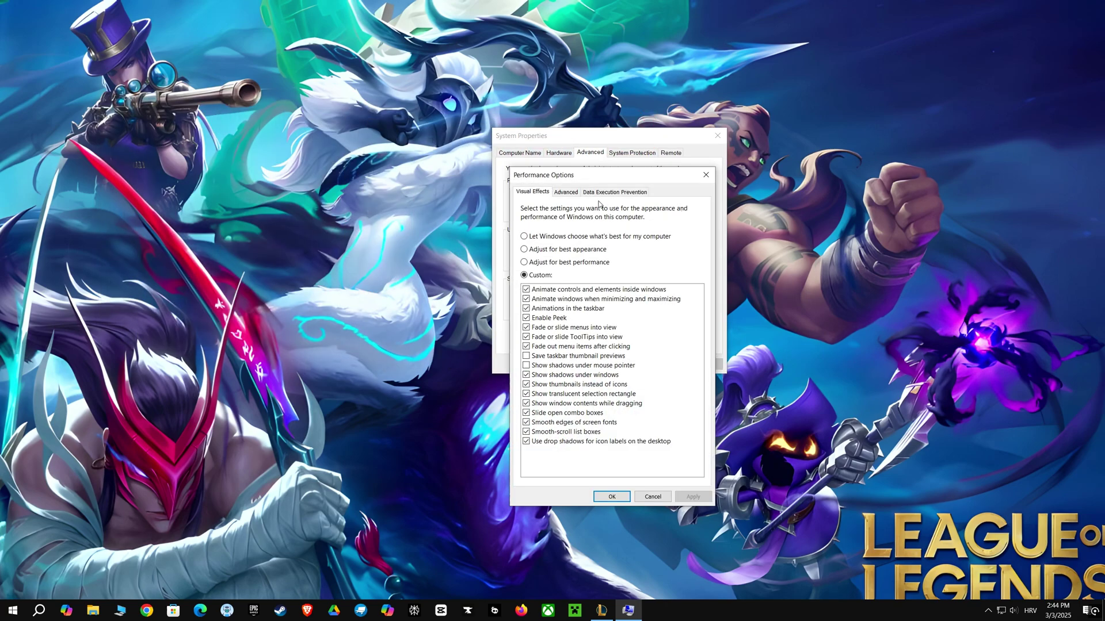
- Adjust processor scheduling for best performance of Programs
{"action": "left_click", "coordinate": [571, 195]}
{"action": "left_click", "coordinate": [602, 262]}
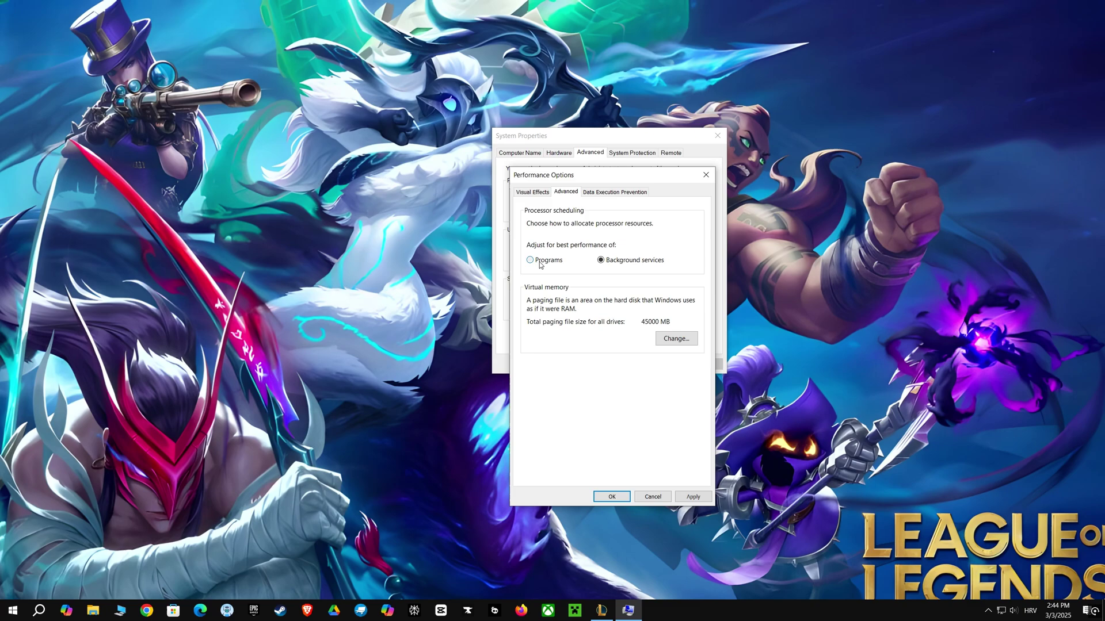
{"action": "left_click", "coordinate": [530, 260]}
- Open the virtual memory settings and choose a custom paging file size for drive C
{"action": "left_click", "coordinate": [670, 338]}
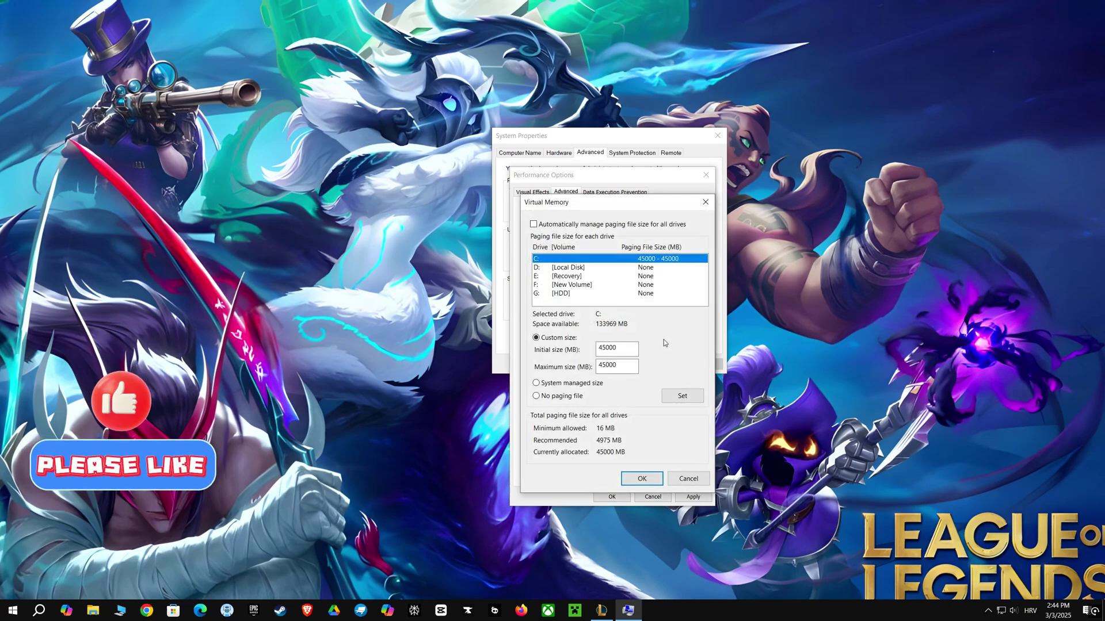
{"action": "left_click", "coordinate": [556, 293]}
{"action": "left_click", "coordinate": [547, 259]}
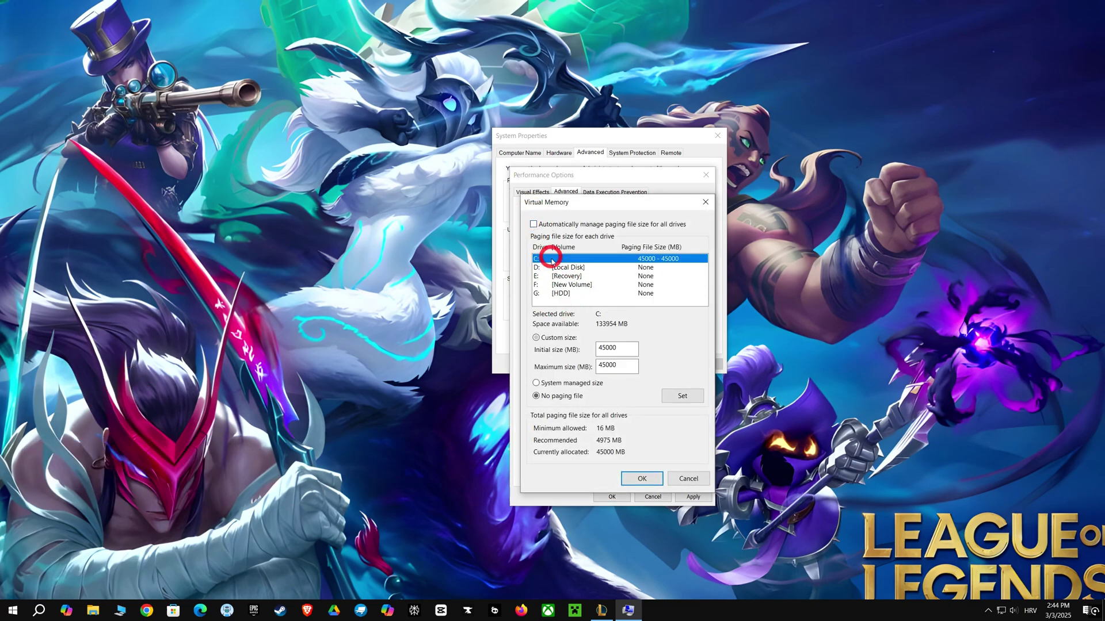
{"action": "left_click", "coordinate": [536, 395]}
{"action": "left_click", "coordinate": [536, 337]}
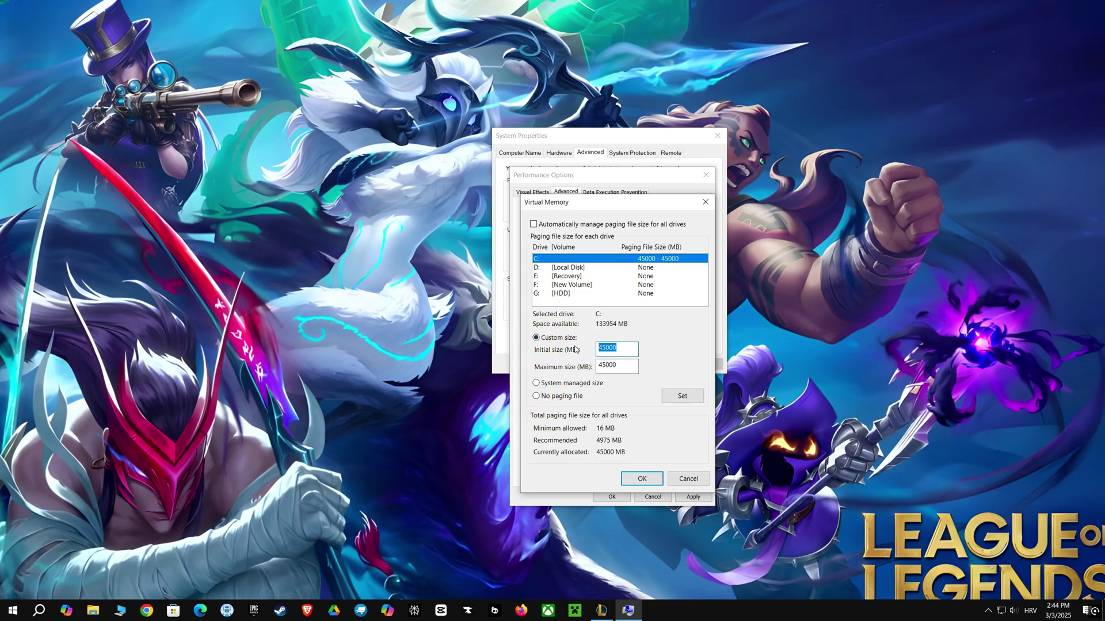
- Set the initial and maximum paging file sizes of drive C to 45000 MB and confirm all system dialogs
{"action": "type", "text": "45000"}
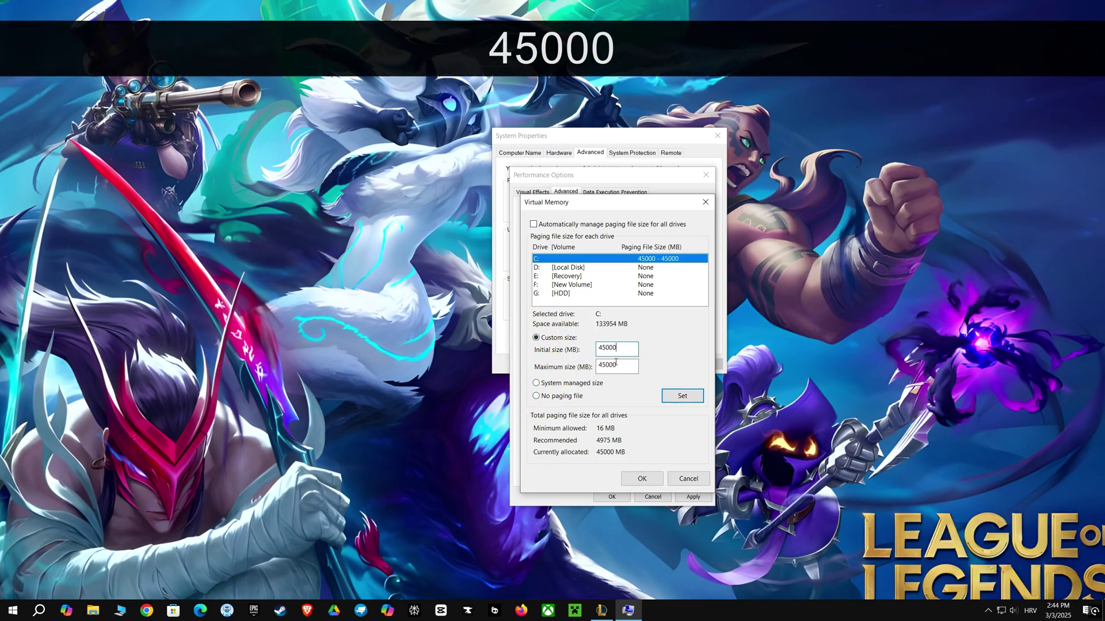
{"action": "left_click_drag", "start_coordinate": [625, 364], "coordinate": [594, 367]}
{"action": "type", "text": "45000"}
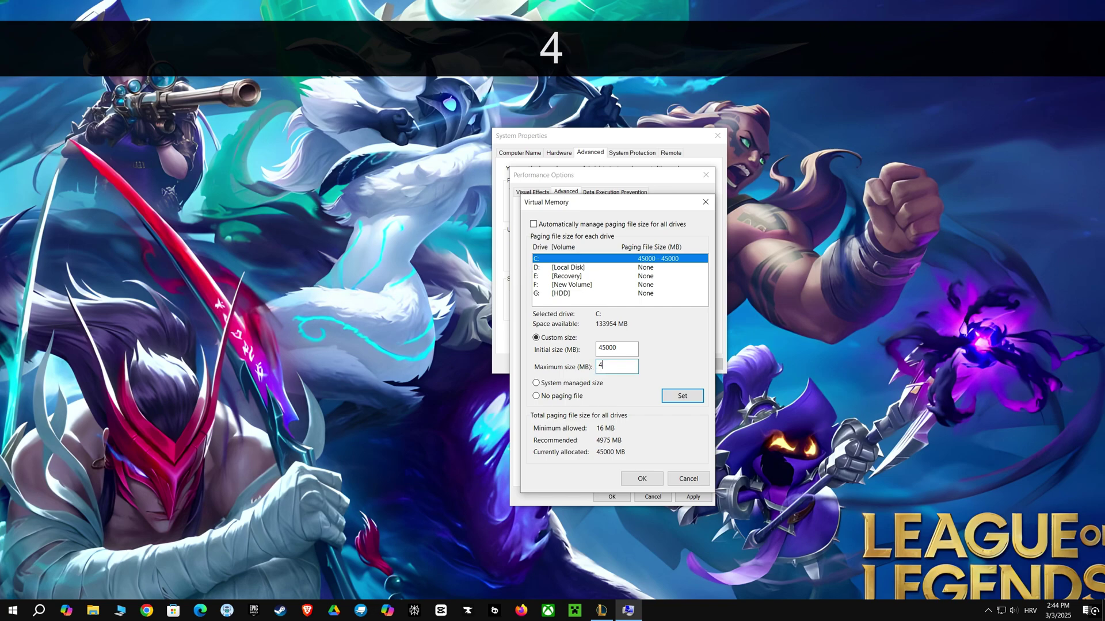
{"action": "left_click", "coordinate": [653, 362]}
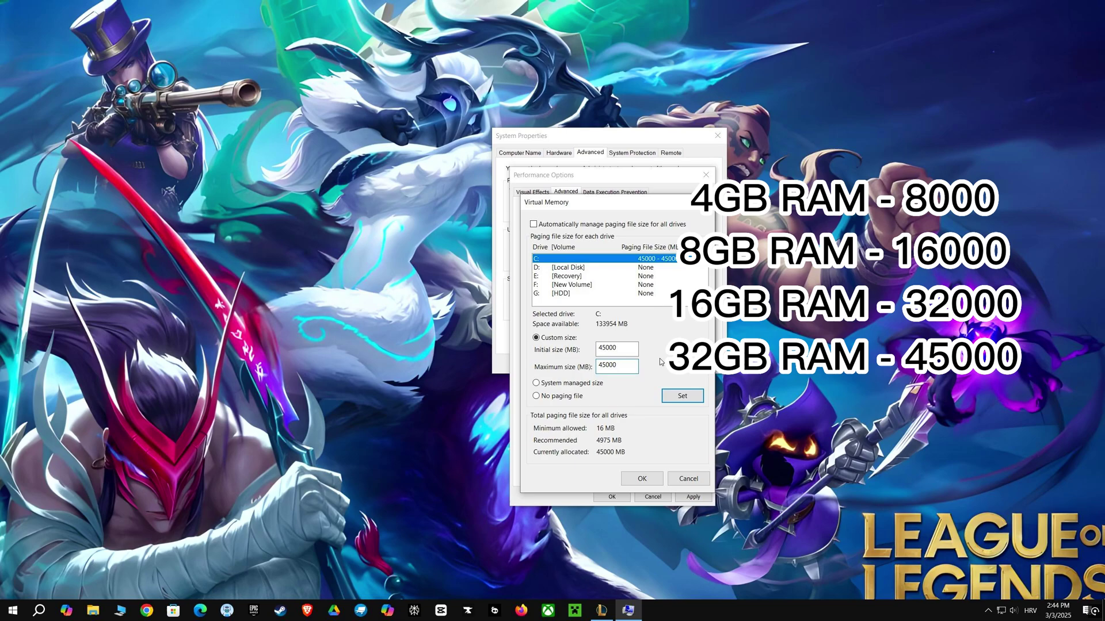
{"action": "left_click", "coordinate": [682, 396]}
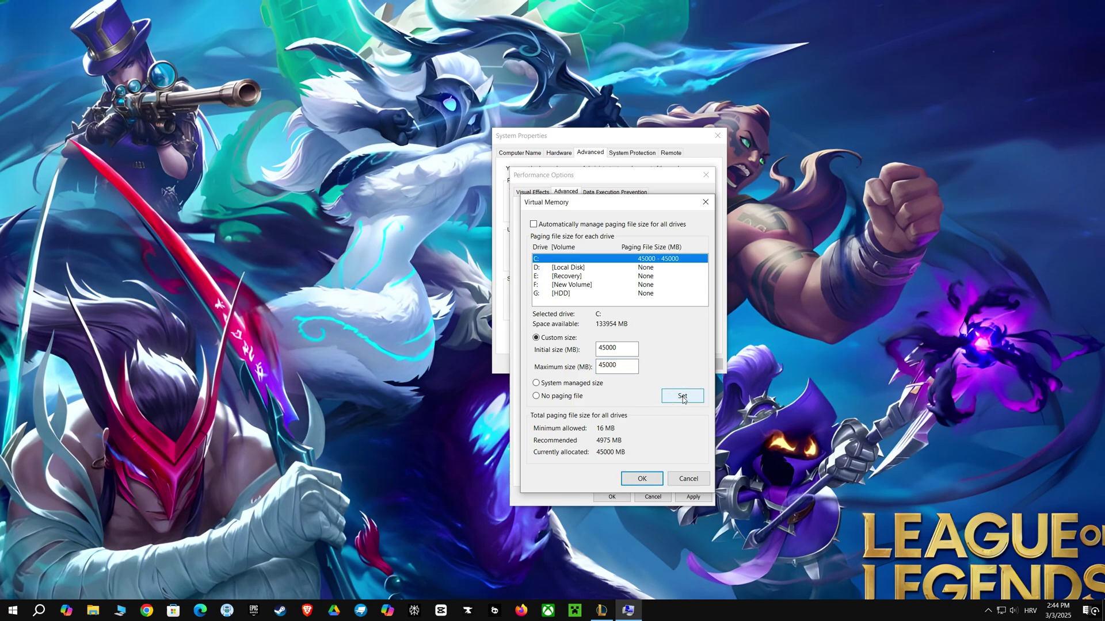
{"action": "left_click", "coordinate": [650, 478]}
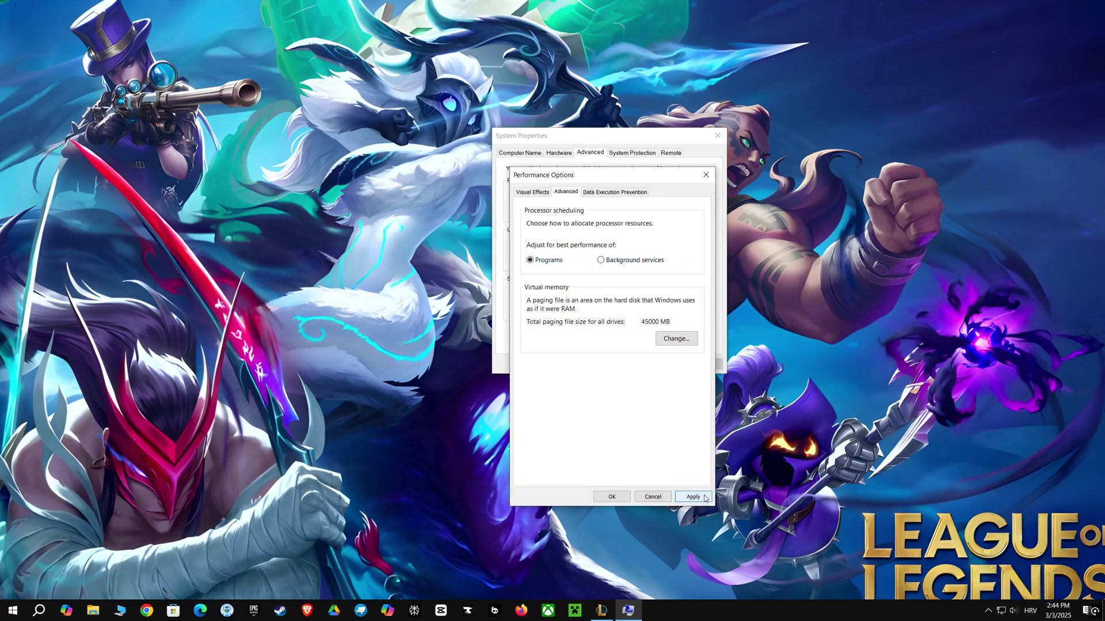
{"action": "left_click", "coordinate": [611, 496]}
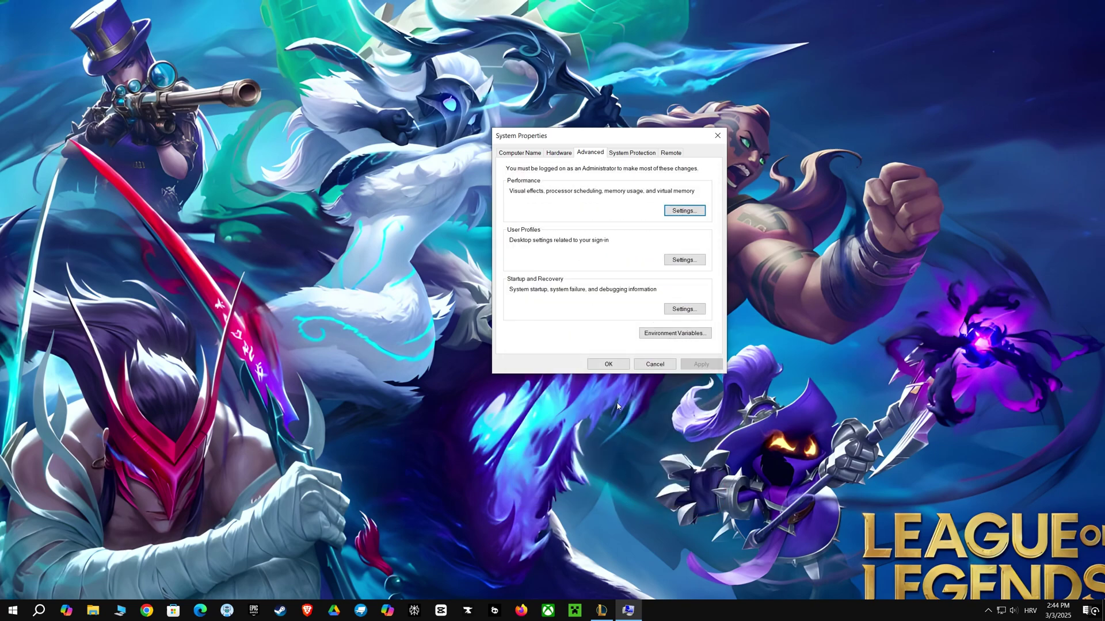
{"action": "left_click", "coordinate": [610, 365]}
- Open the Windows power plan options, activate the preferred High performance plan, and close the window
{"action": "left_click", "coordinate": [40, 611]}
{"action": "type", "text": "ed"}
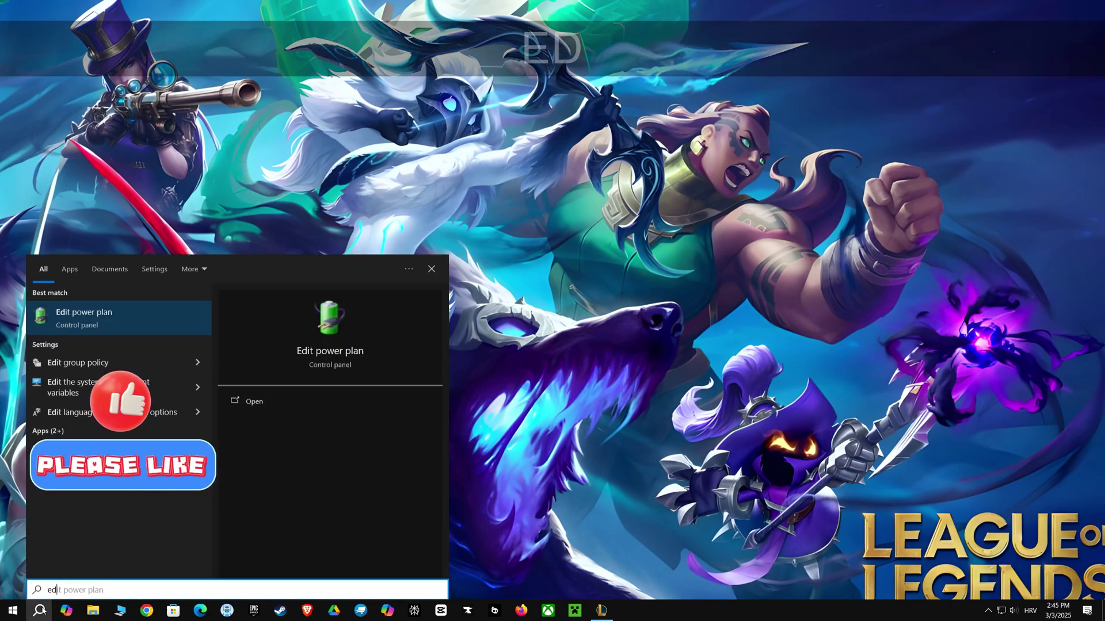
{"action": "type", "text": "it power plan"}
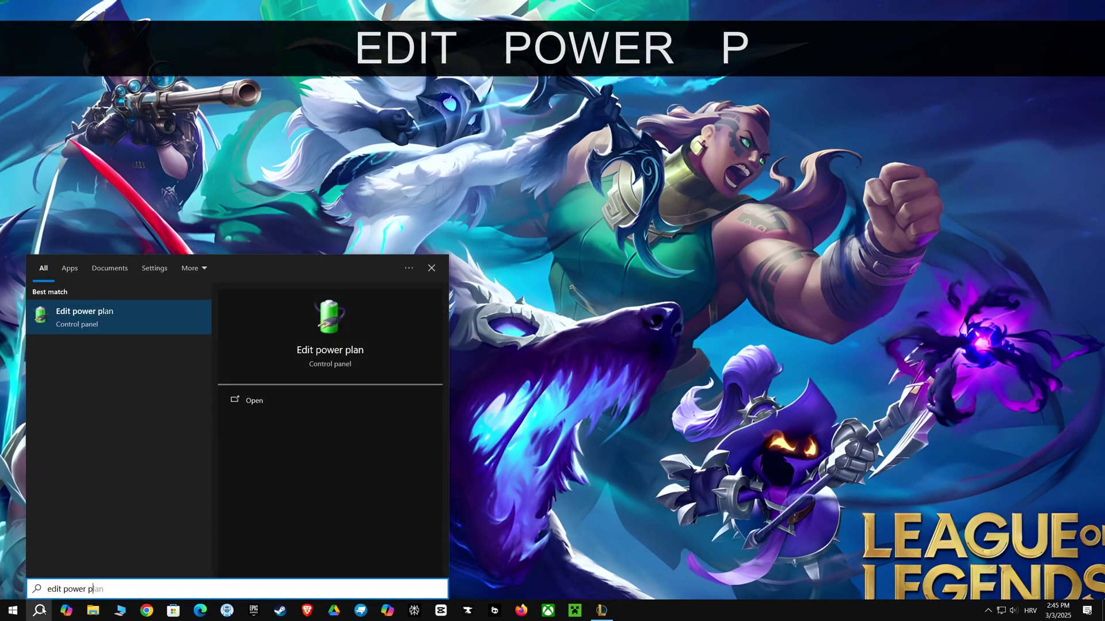
{"action": "left_click", "coordinate": [81, 324]}
{"action": "left_click", "coordinate": [423, 119]}
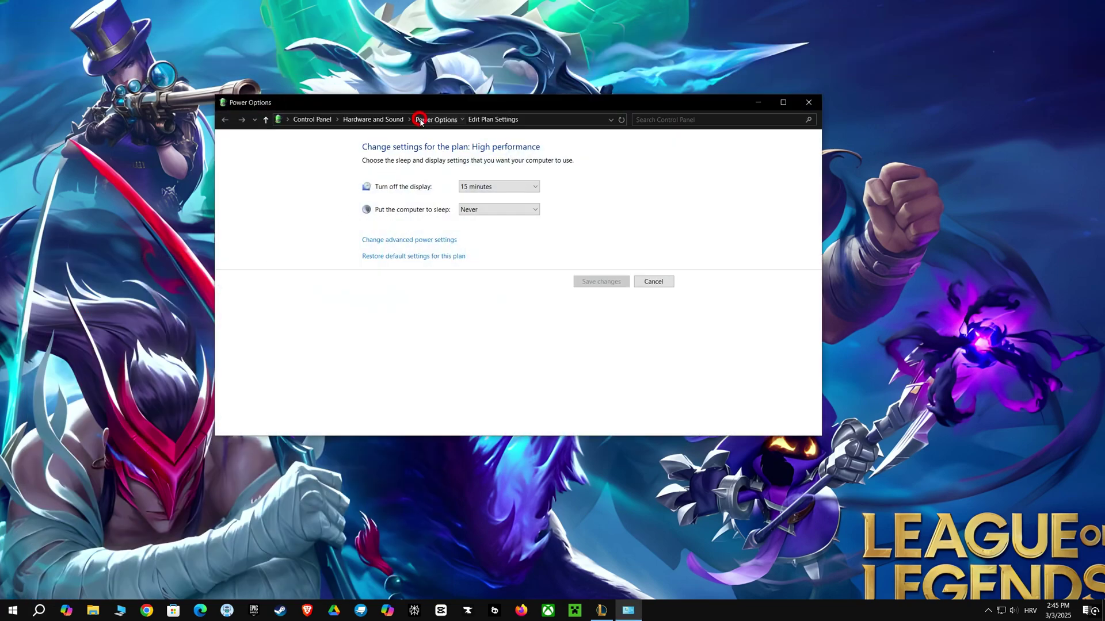
{"action": "left_click", "coordinate": [348, 200]}
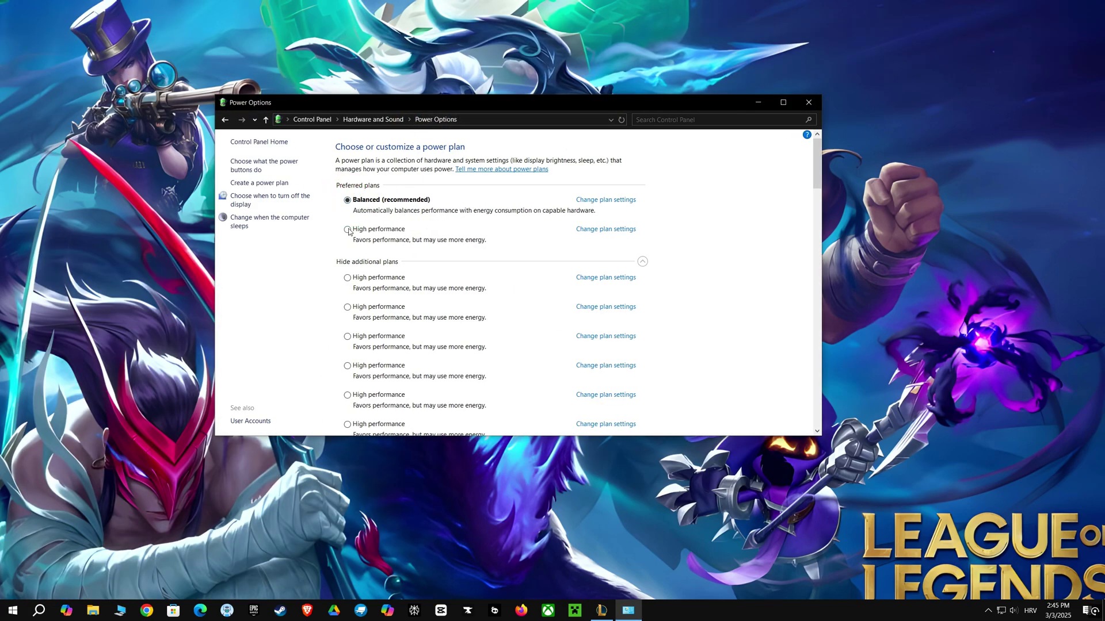
{"action": "left_click", "coordinate": [347, 230]}
{"action": "left_click", "coordinate": [808, 102]}
- Open the Windows Game Mode settings, make sure Game Mode is switched on, and close the window
{"action": "left_click", "coordinate": [46, 608]}
{"action": "type", "text": "game mode"}
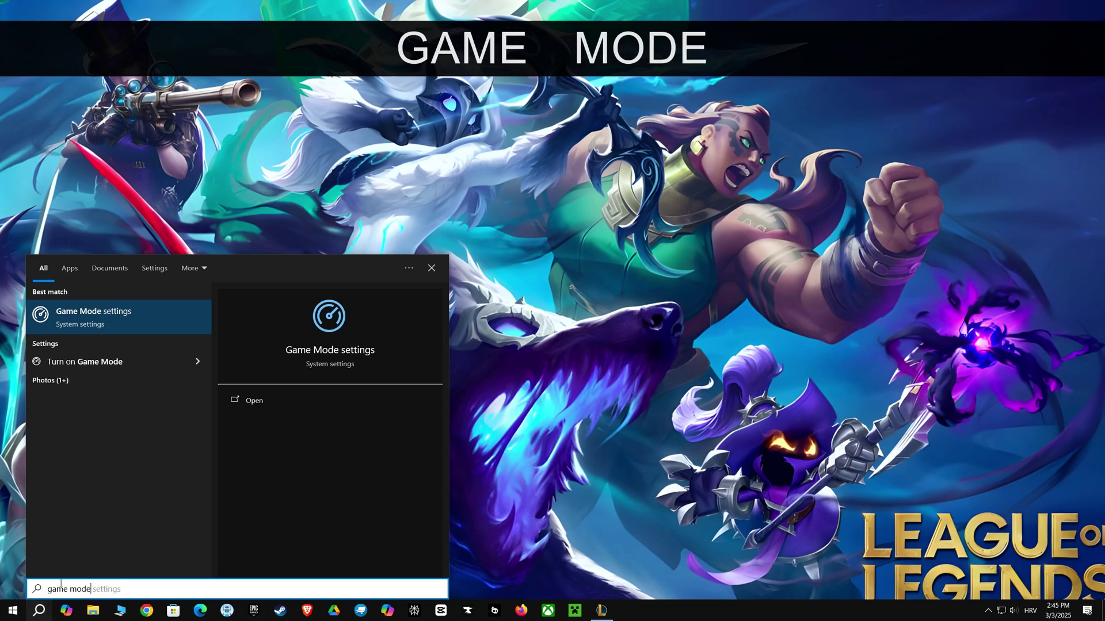
{"action": "left_click", "coordinate": [173, 317]}
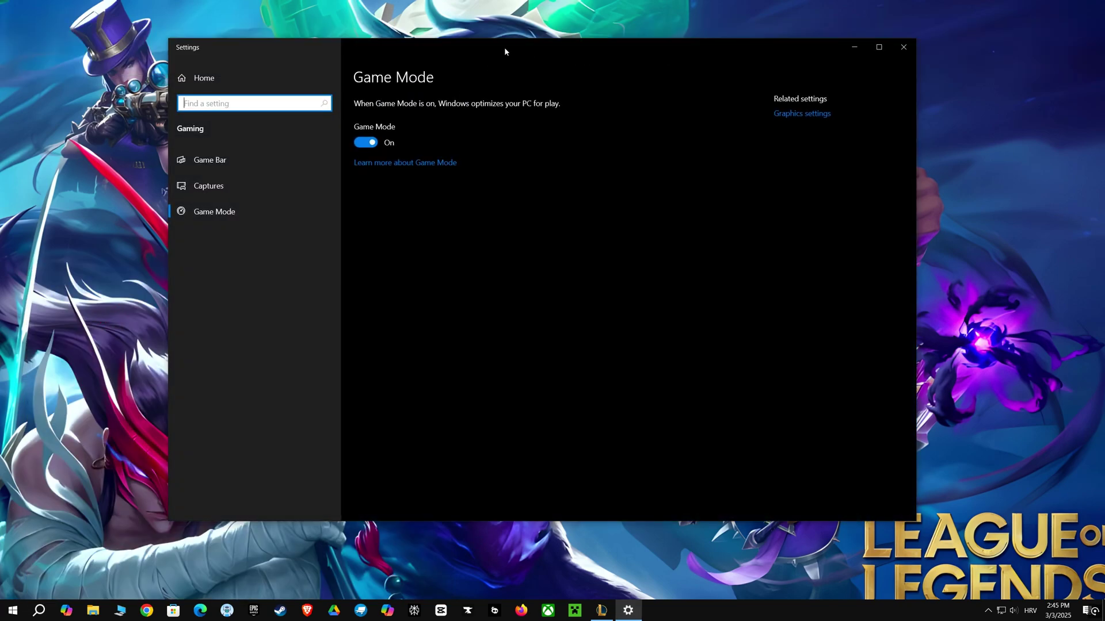
{"action": "left_click_drag", "start_coordinate": [504, 47], "coordinate": [492, 96]}
{"action": "left_click", "coordinate": [355, 192]}
{"action": "left_click", "coordinate": [359, 196]}
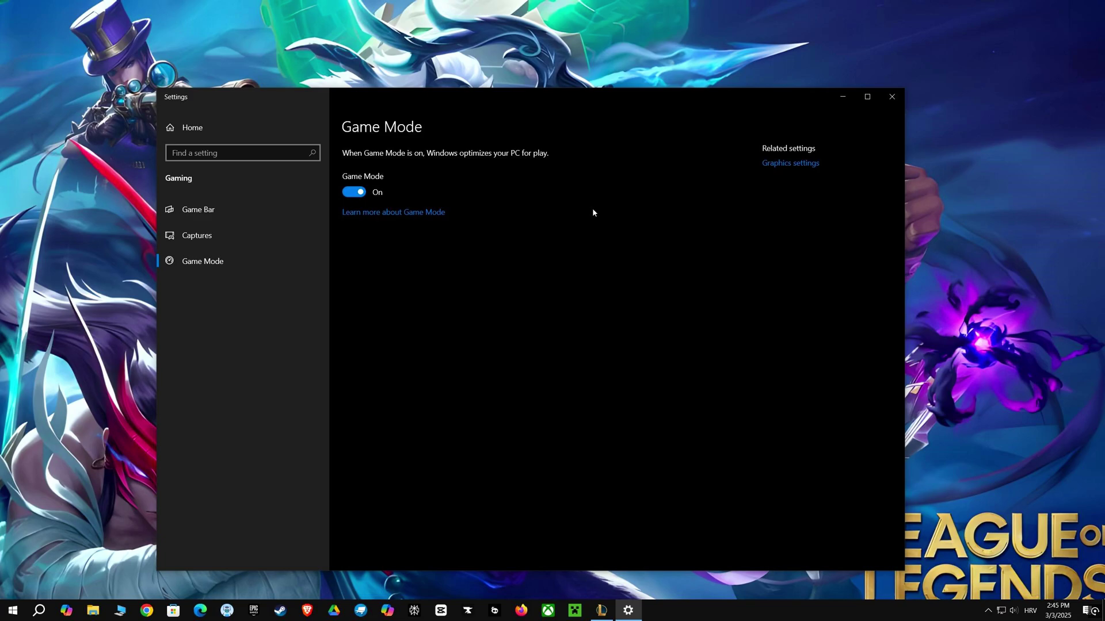
{"action": "left_click", "coordinate": [891, 97]}
- Open the Background apps settings, check whether apps are allowed to run in the background, and close the window
{"action": "left_click", "coordinate": [40, 610]}
{"action": "type", "text": "ba"}
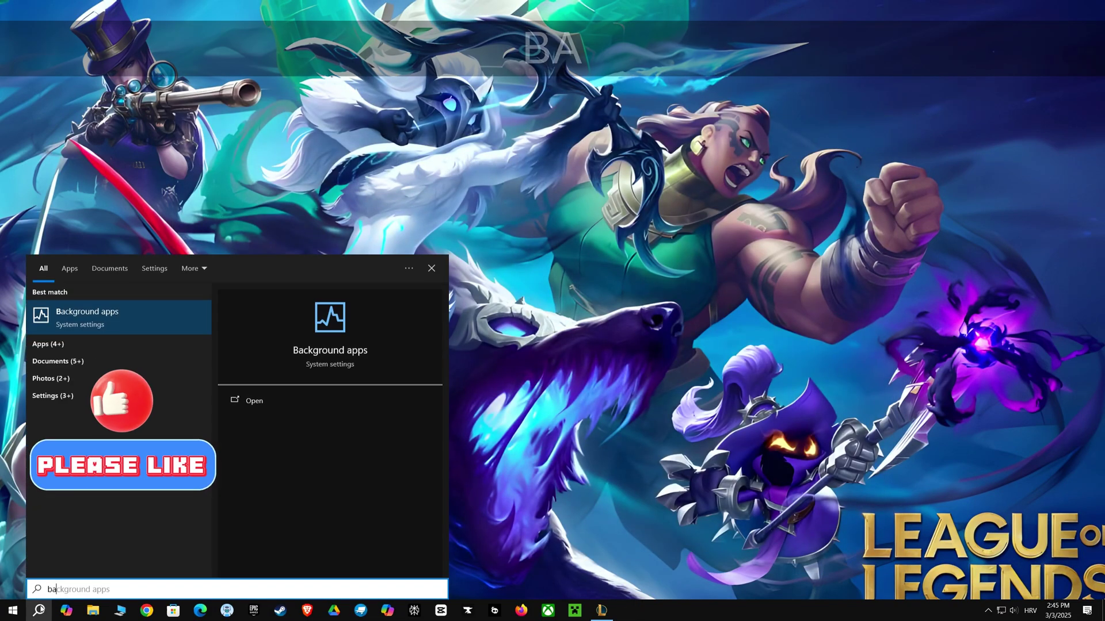
{"action": "type", "text": "ckground apps"}
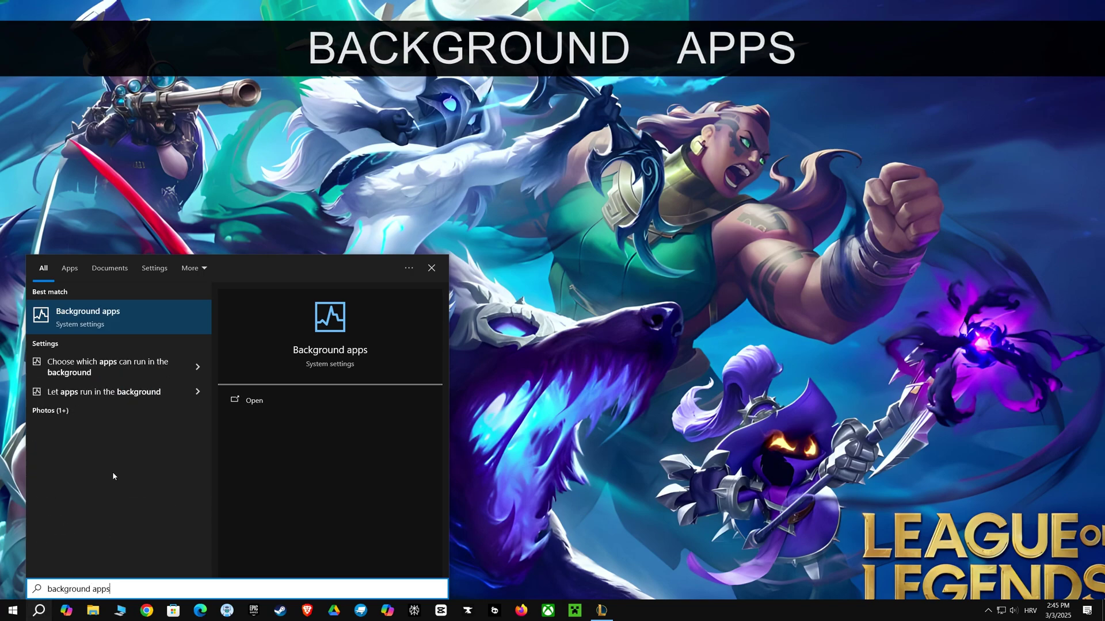
{"action": "left_click", "coordinate": [114, 320]}
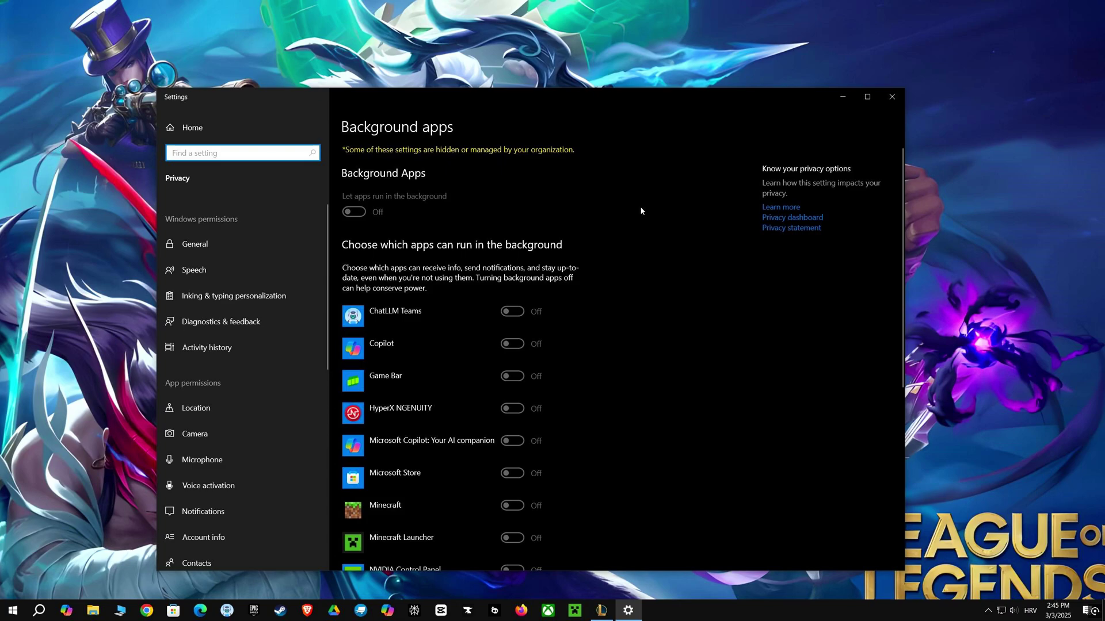
{"action": "left_click", "coordinate": [891, 97]}
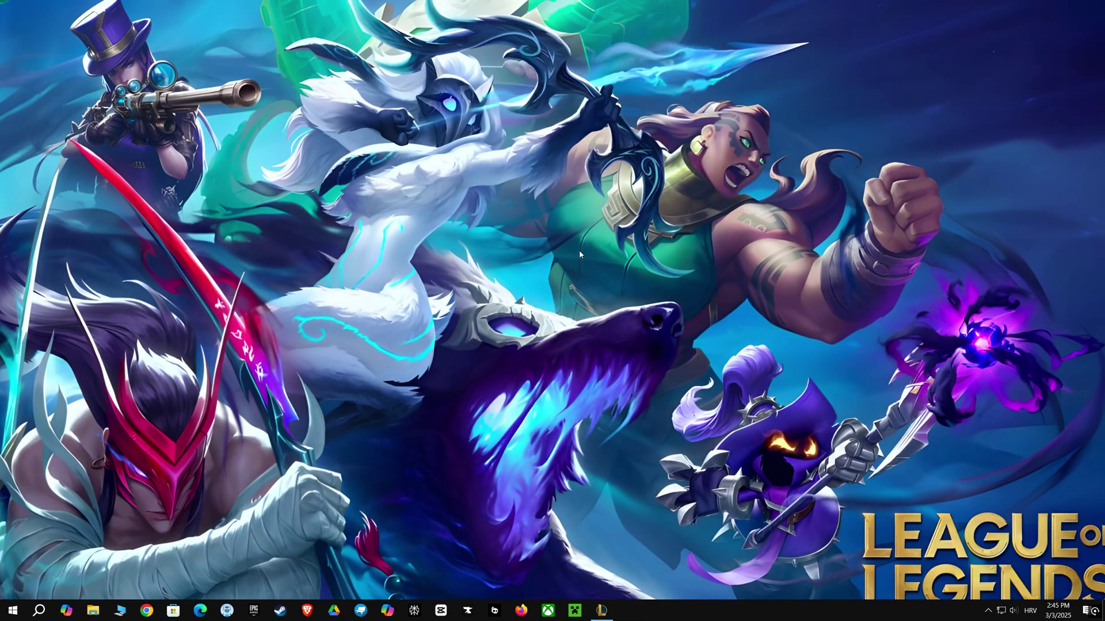
- Open the NVIDIA Control Panel, set the image settings preference fully to Performance, apply it, and close the window
{"action": "right_click", "coordinate": [579, 251]}
{"action": "left_click", "coordinate": [610, 351]}
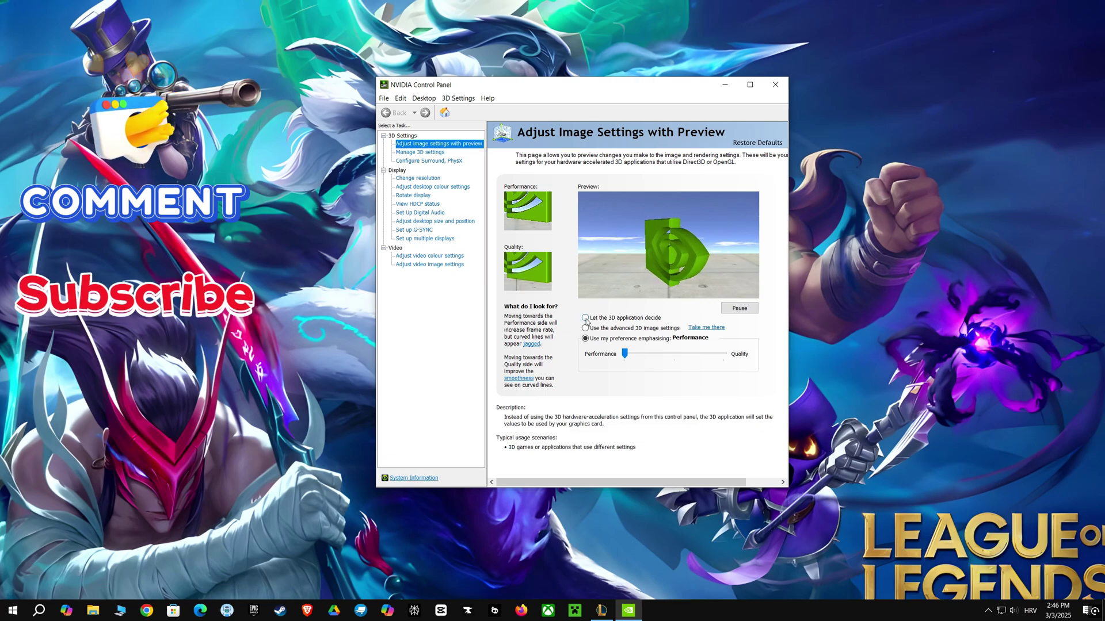
{"action": "mouse_move", "coordinate": [624, 354]}
{"action": "left_mouse_down"}
{"action": "mouse_move", "coordinate": [673, 356]}
{"action": "mouse_move", "coordinate": [624, 353]}
{"action": "left_mouse_up"}
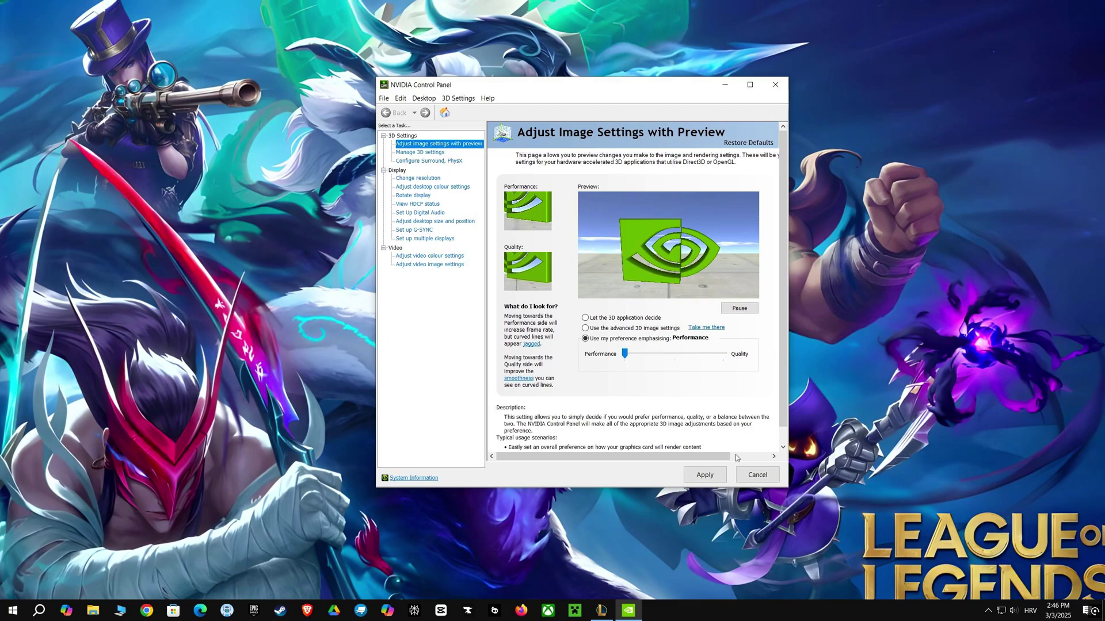
{"action": "left_click", "coordinate": [712, 476]}
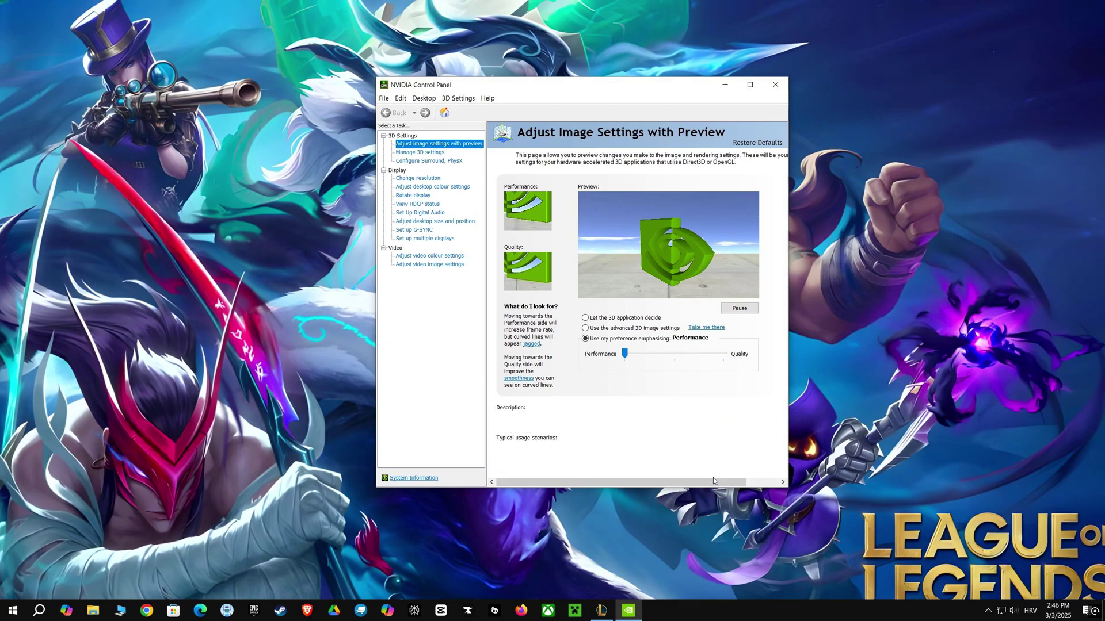
{"action": "left_click", "coordinate": [775, 84]}
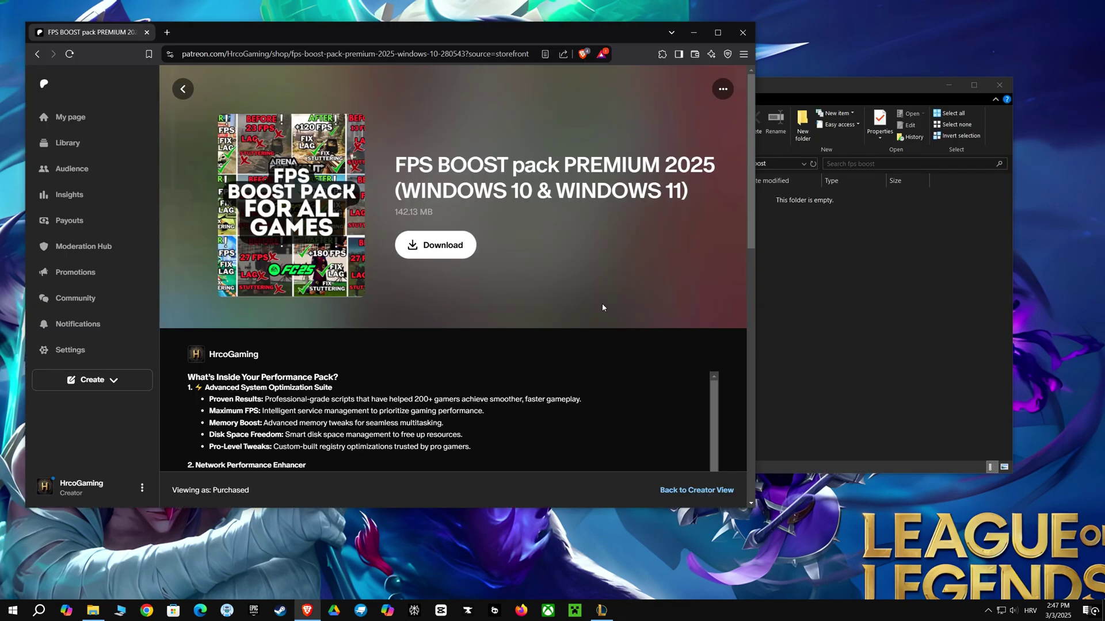
- Review and download the FPS BOOST pack PREMIUM 2025, place the zip in the fps boost folder, and close the browser
{"action": "scroll", "coordinate": [601, 303], "scroll_direction": "down", "scroll_amount": 3}
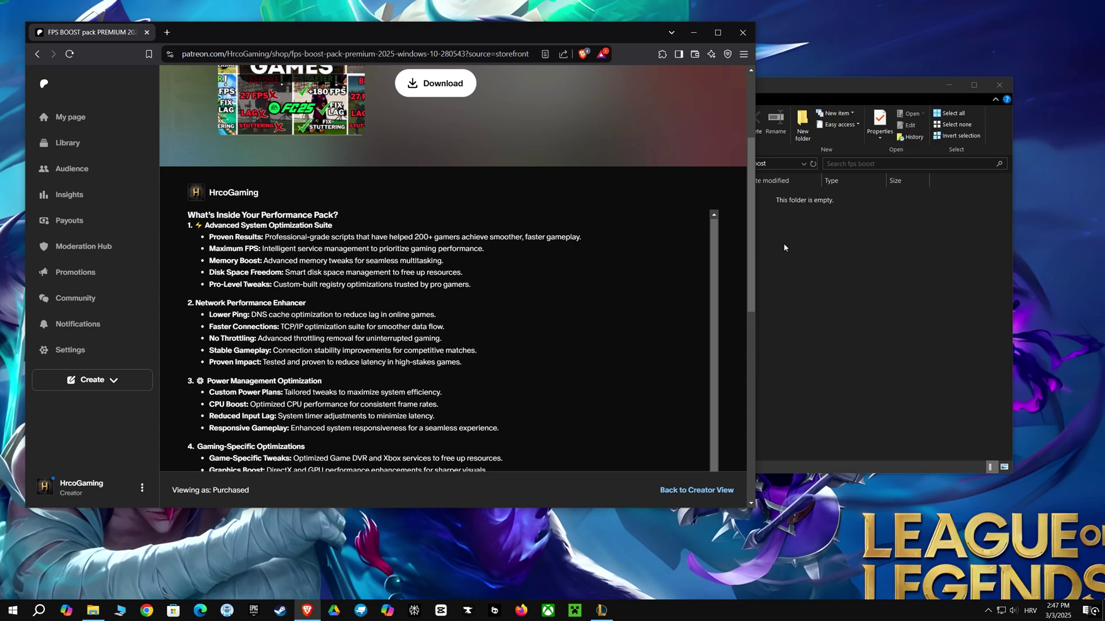
{"action": "left_click_drag", "start_coordinate": [751, 226], "coordinate": [761, 159]}
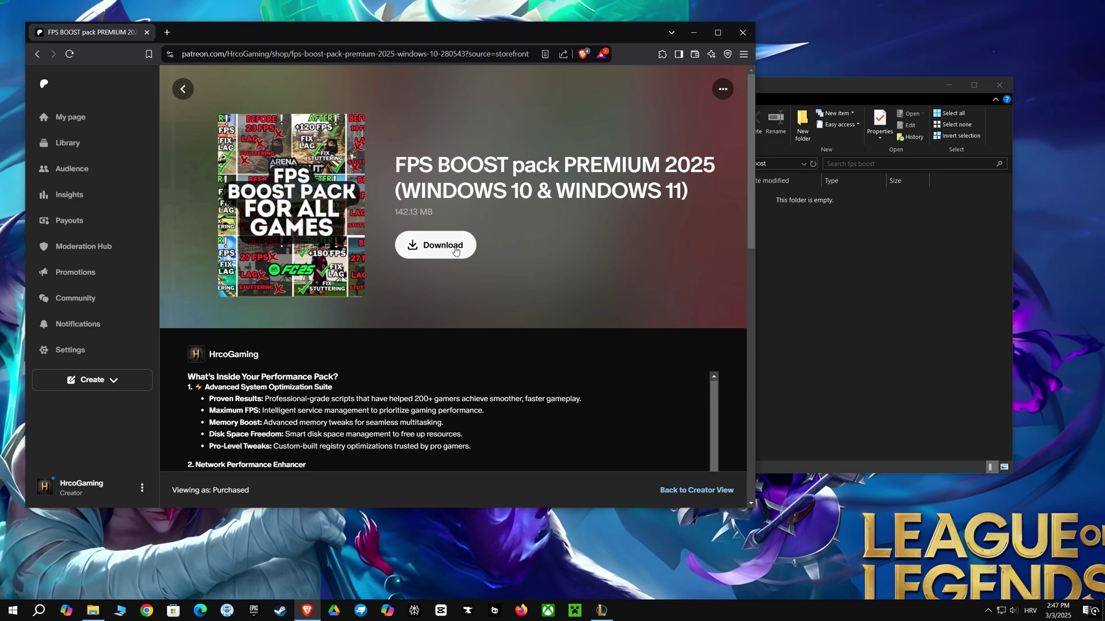
{"action": "left_click", "coordinate": [441, 245]}
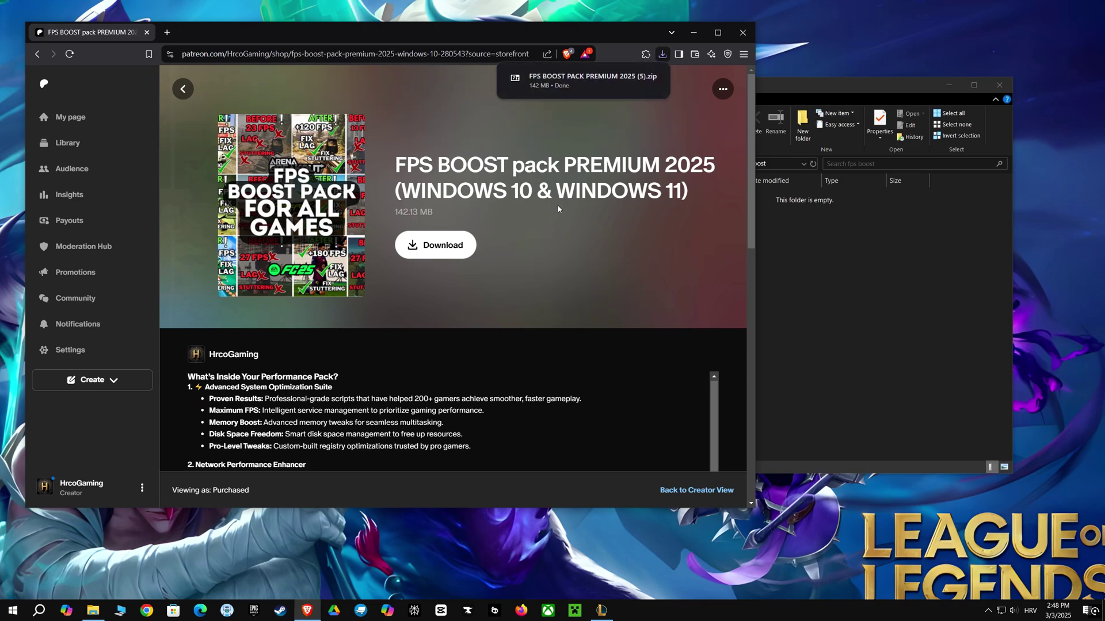
{"action": "left_click_drag", "start_coordinate": [564, 79], "coordinate": [787, 278]}
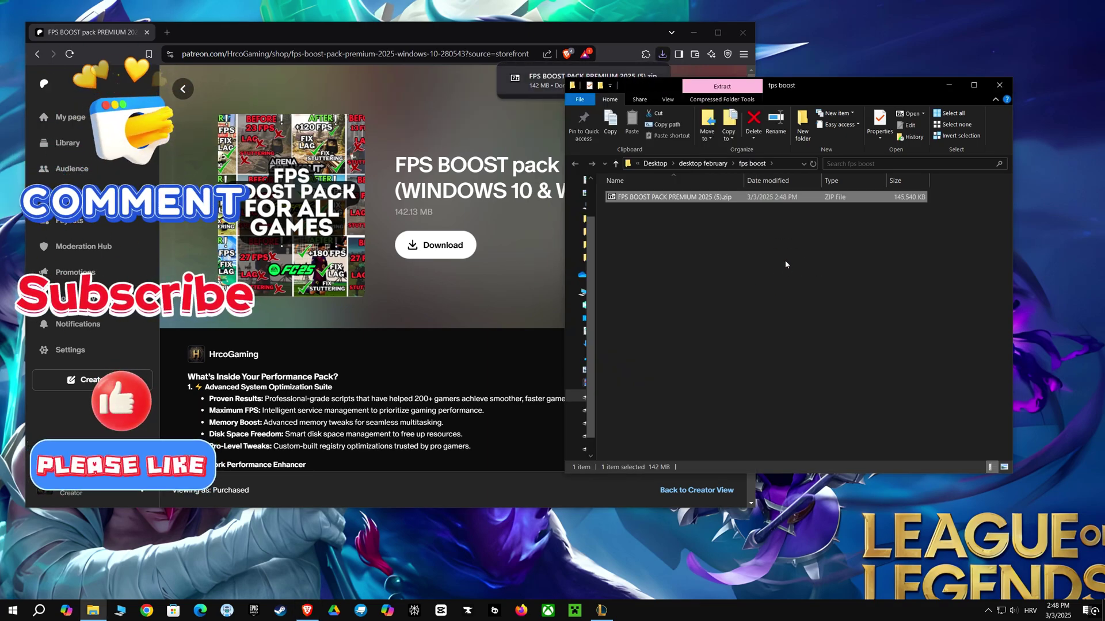
{"action": "left_click", "coordinate": [754, 70]}
{"action": "left_click", "coordinate": [742, 32]}
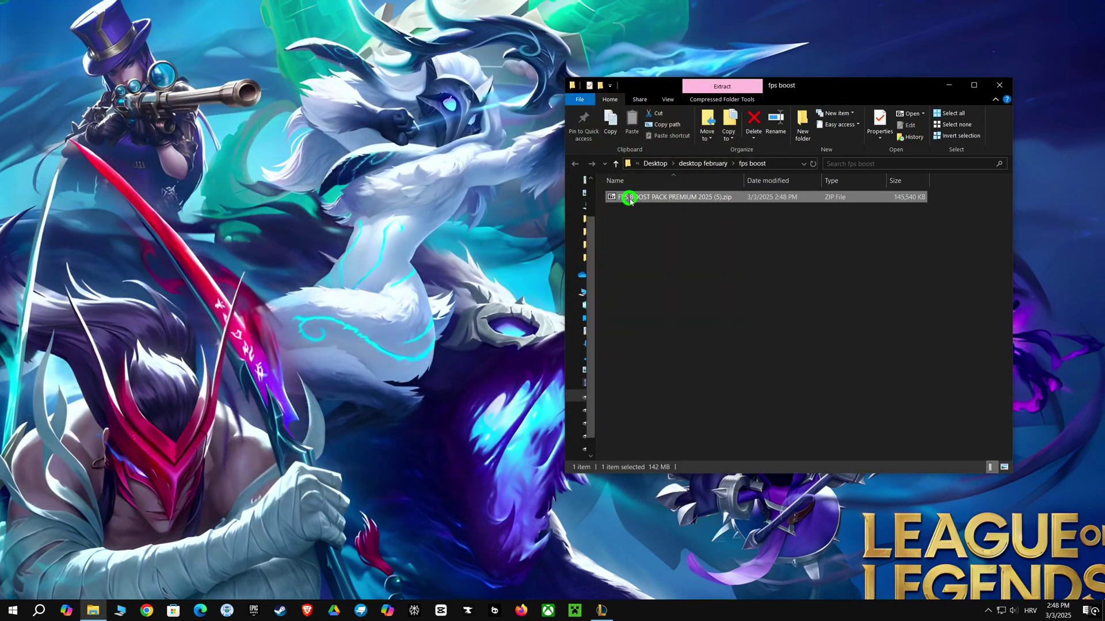
- Extract the FPS BOOST PACK PREMIUM 2025 archive and its (NEW) WINDOWS10 and WINDOWS11.zip into the fps boost folder
{"action": "right_click", "coordinate": [630, 197]}
{"action": "left_click", "coordinate": [675, 326]}
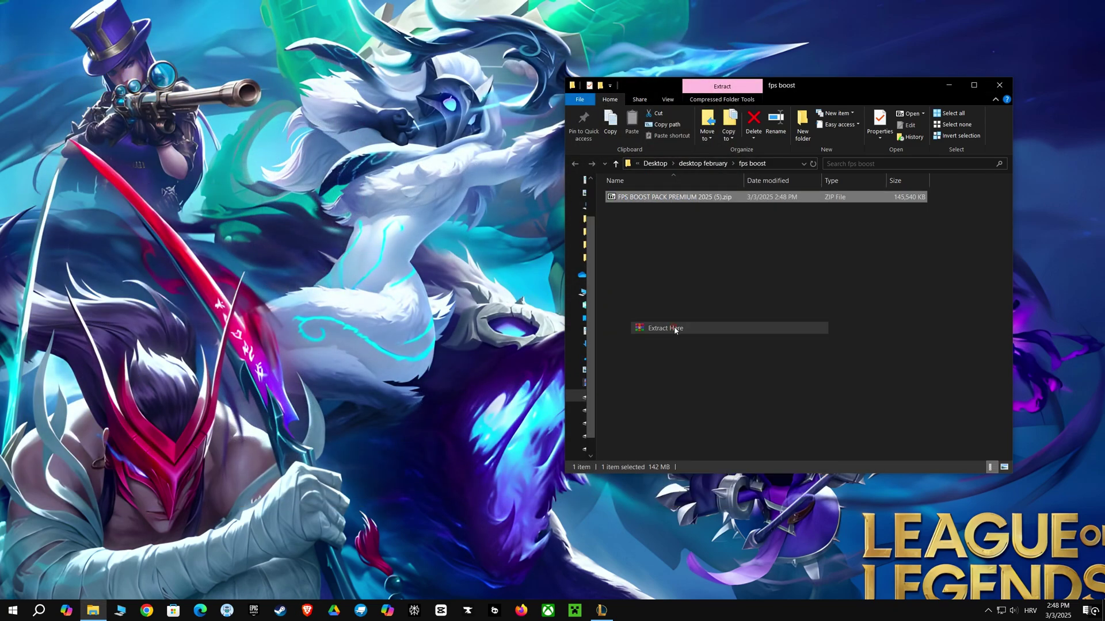
{"action": "left_click_drag", "start_coordinate": [781, 85], "coordinate": [631, 91]}
{"action": "double_click", "coordinate": [517, 203]}
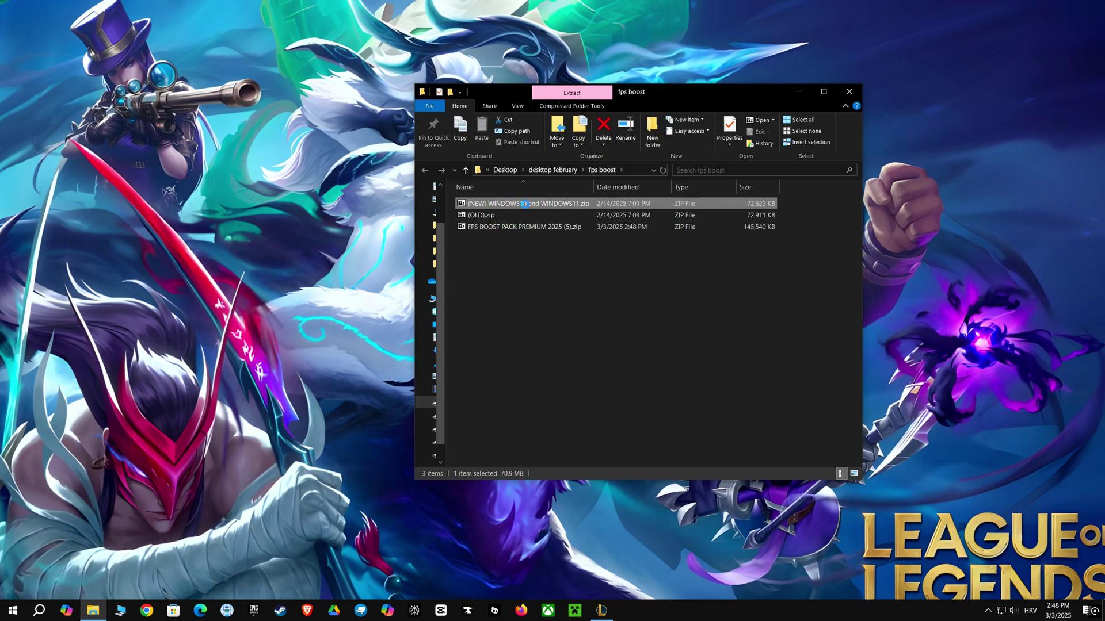
{"action": "right_click", "coordinate": [524, 205]}
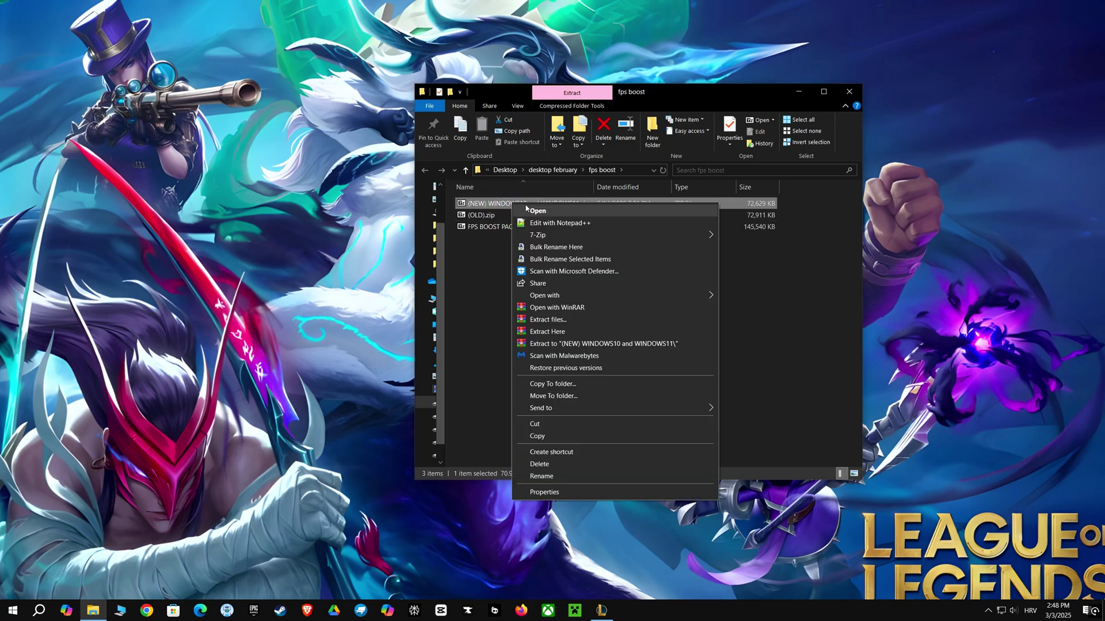
{"action": "left_click", "coordinate": [551, 331]}
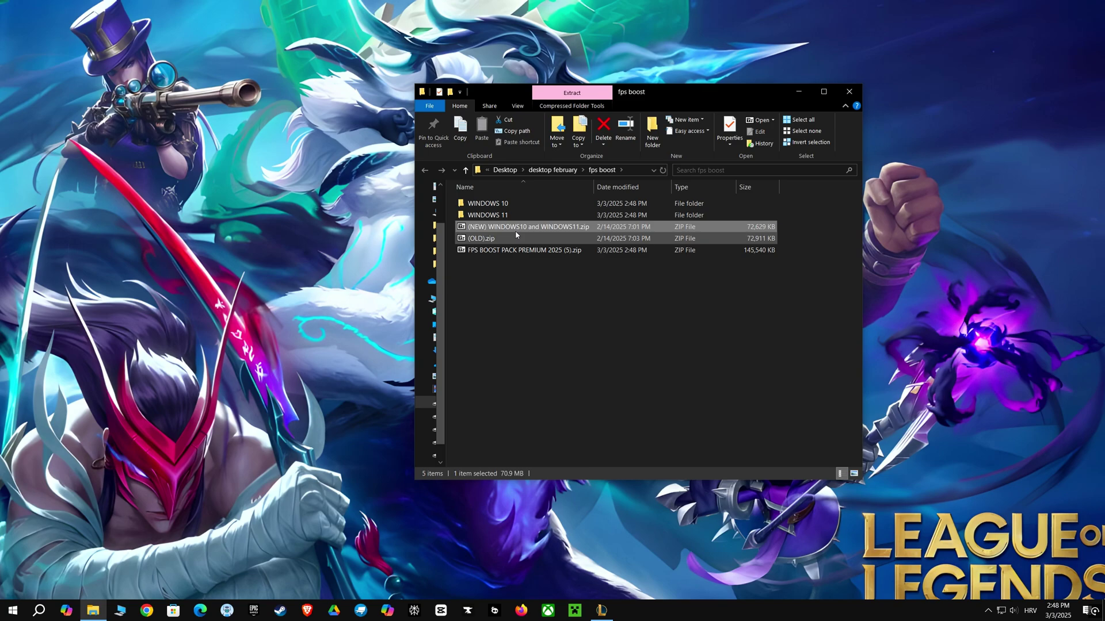
- Launch the restore point shortcut from the WINDOWS 10 "1 - Start" folder and create a drive C restore point named "league of legends"
{"action": "double_click", "coordinate": [497, 204]}
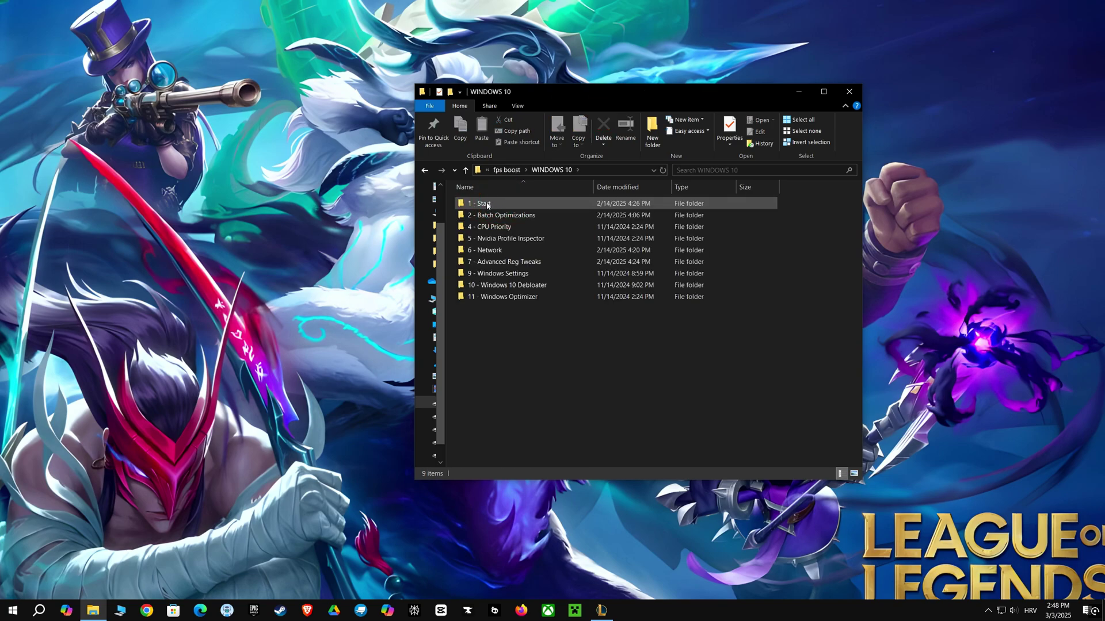
{"action": "double_click", "coordinate": [487, 205]}
{"action": "double_click", "coordinate": [499, 206]}
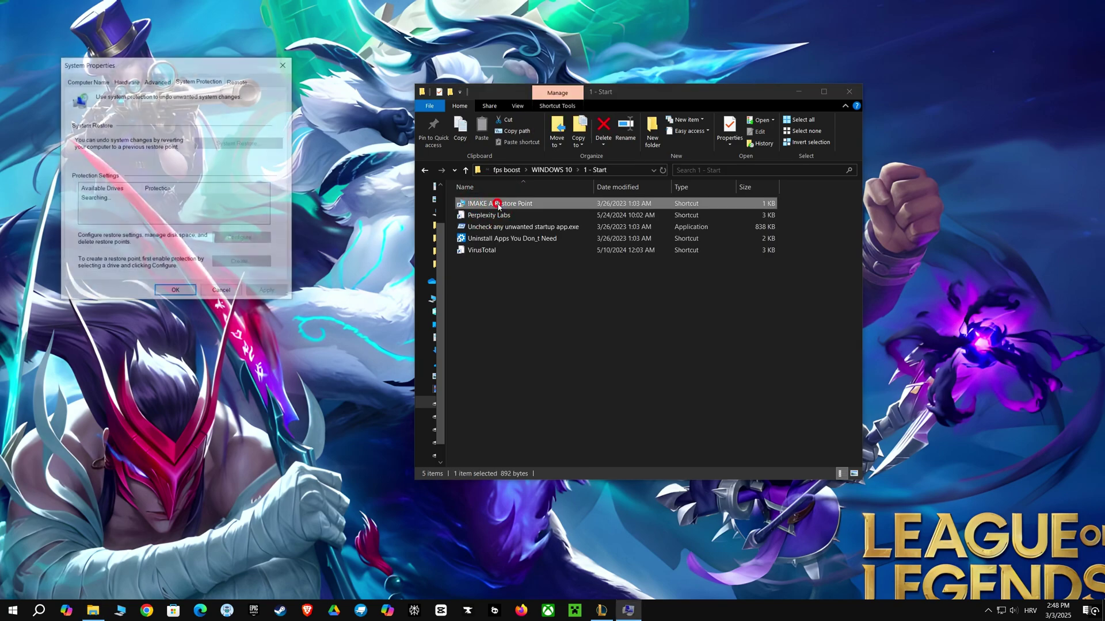
{"action": "left_click_drag", "start_coordinate": [195, 69], "coordinate": [622, 182]}
{"action": "left_click", "coordinate": [612, 319]}
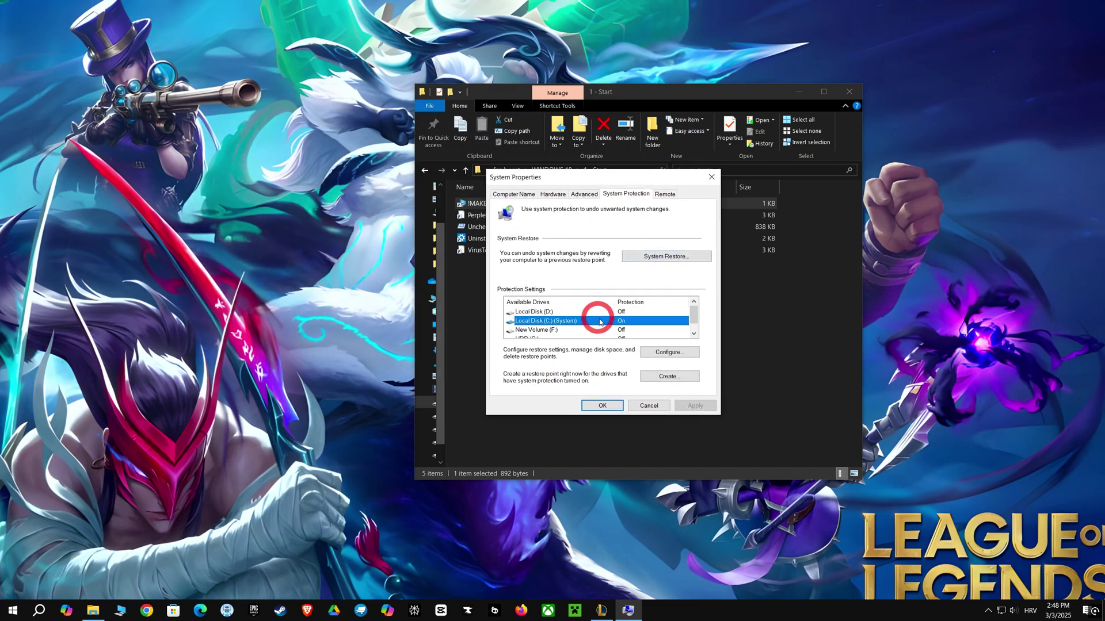
{"action": "left_click", "coordinate": [667, 375]}
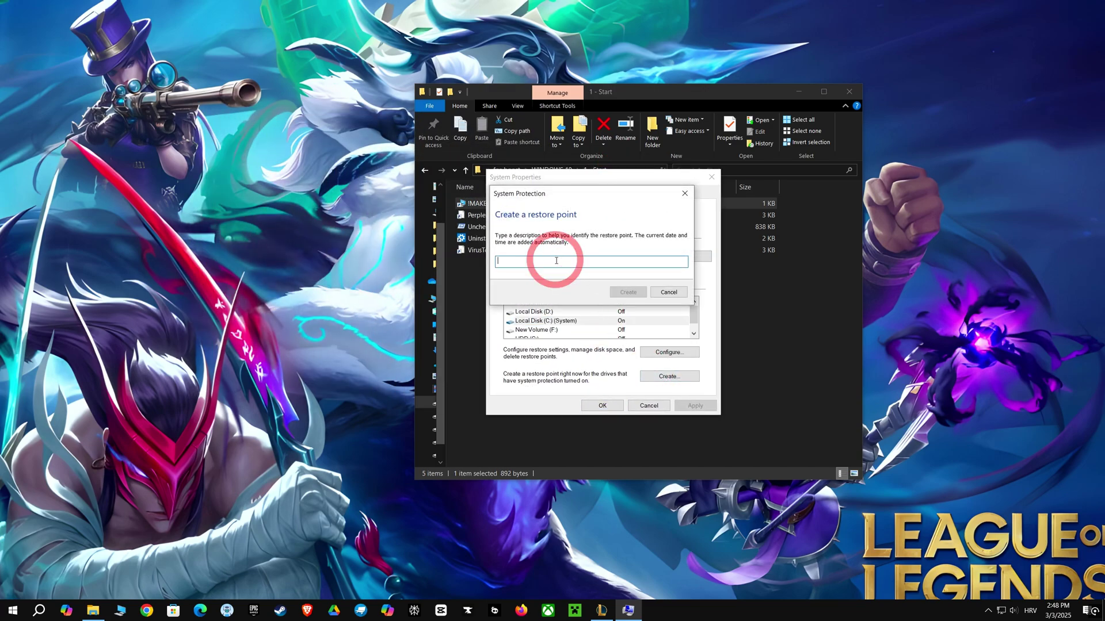
{"action": "type", "text": "league of legends"}
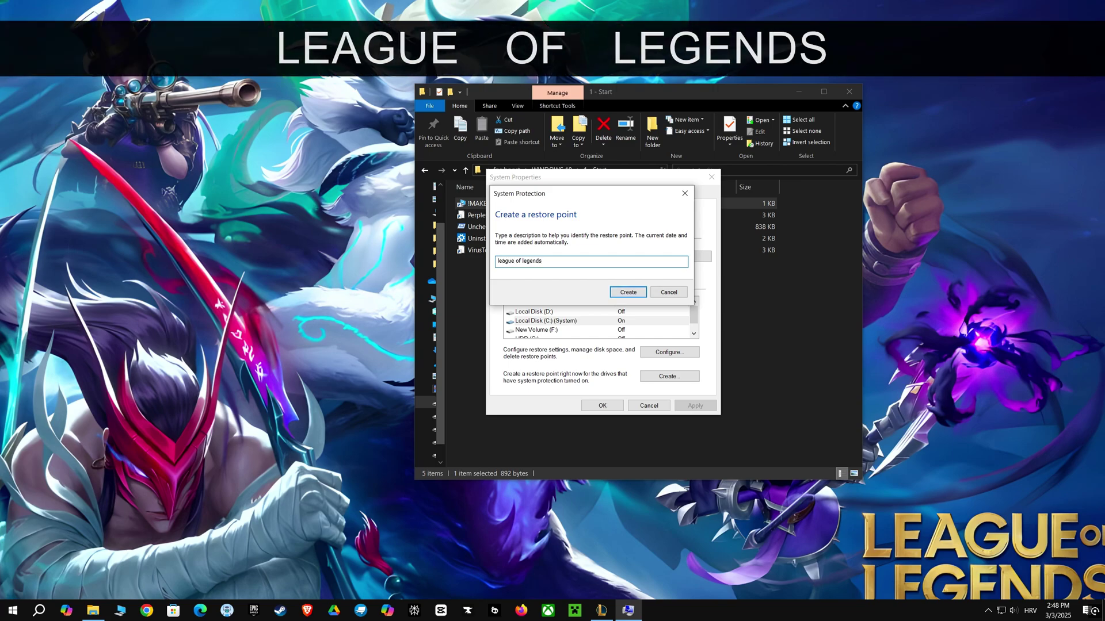
{"action": "left_click", "coordinate": [628, 292]}
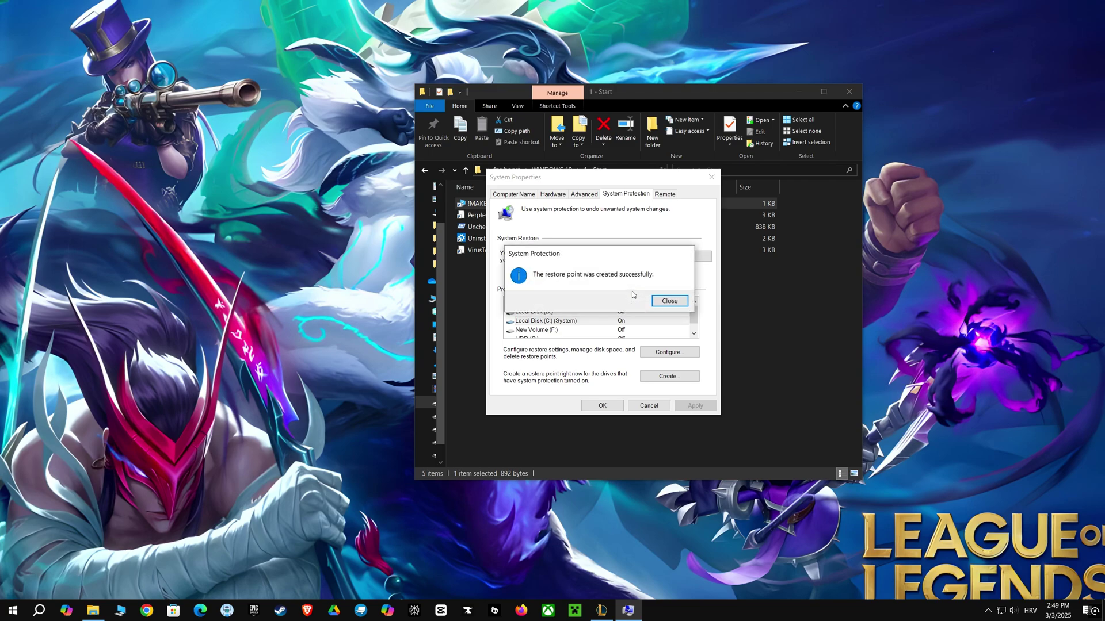
{"action": "left_click", "coordinate": [670, 302]}
- Open System Restore to view the recommended restore option, then close it and System Properties without restoring anything
{"action": "left_click", "coordinate": [665, 257]}
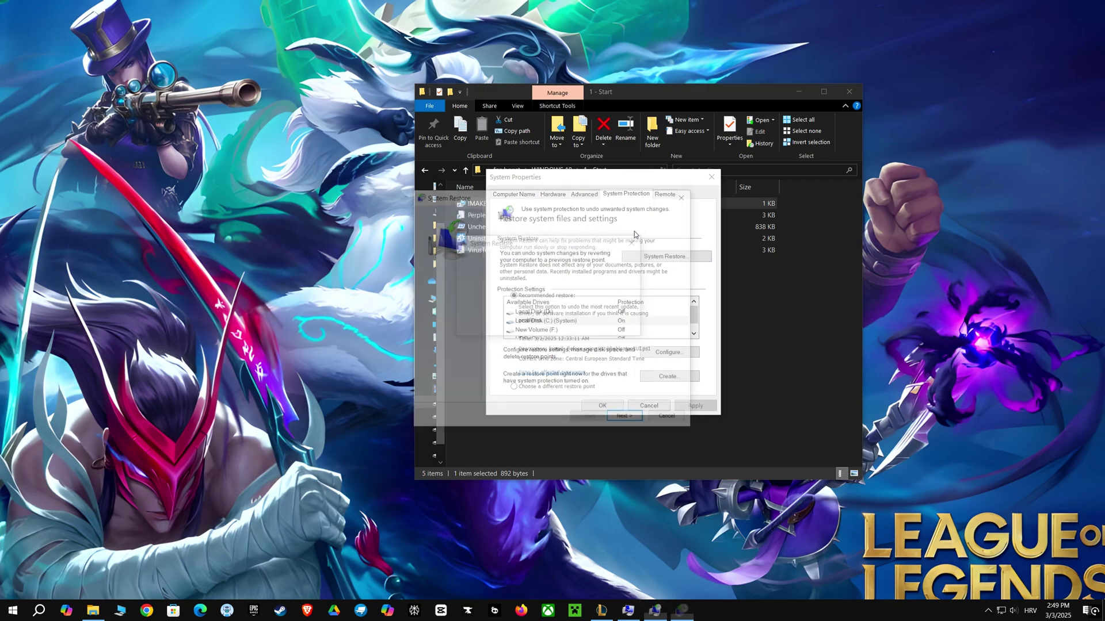
{"action": "left_click_drag", "start_coordinate": [585, 196], "coordinate": [324, 166]}
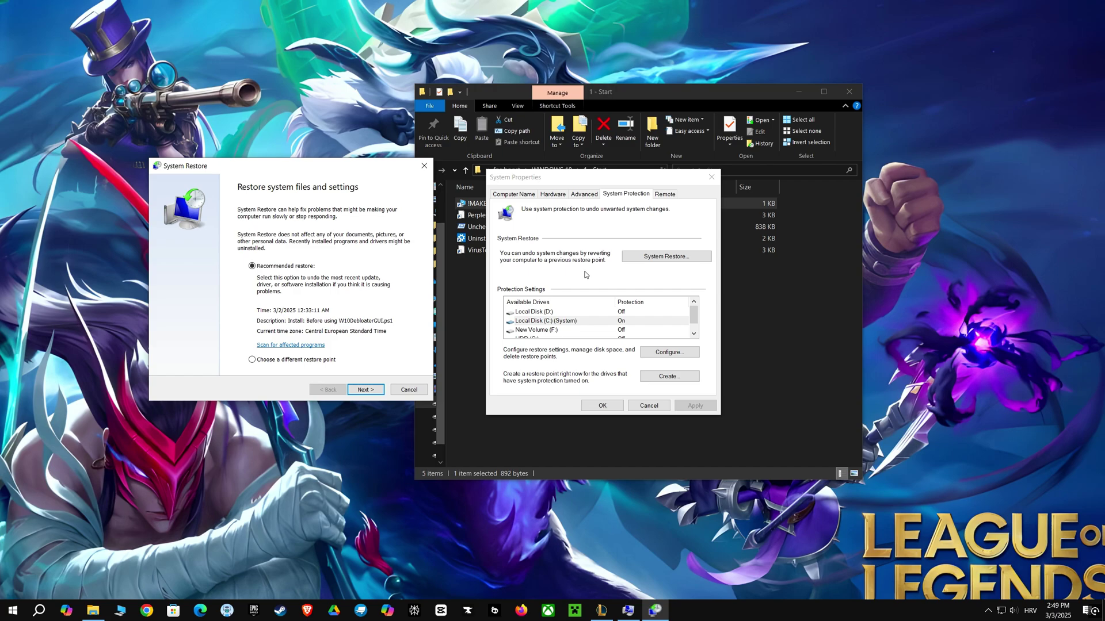
{"action": "left_click", "coordinate": [424, 165]}
{"action": "left_click", "coordinate": [711, 180]}
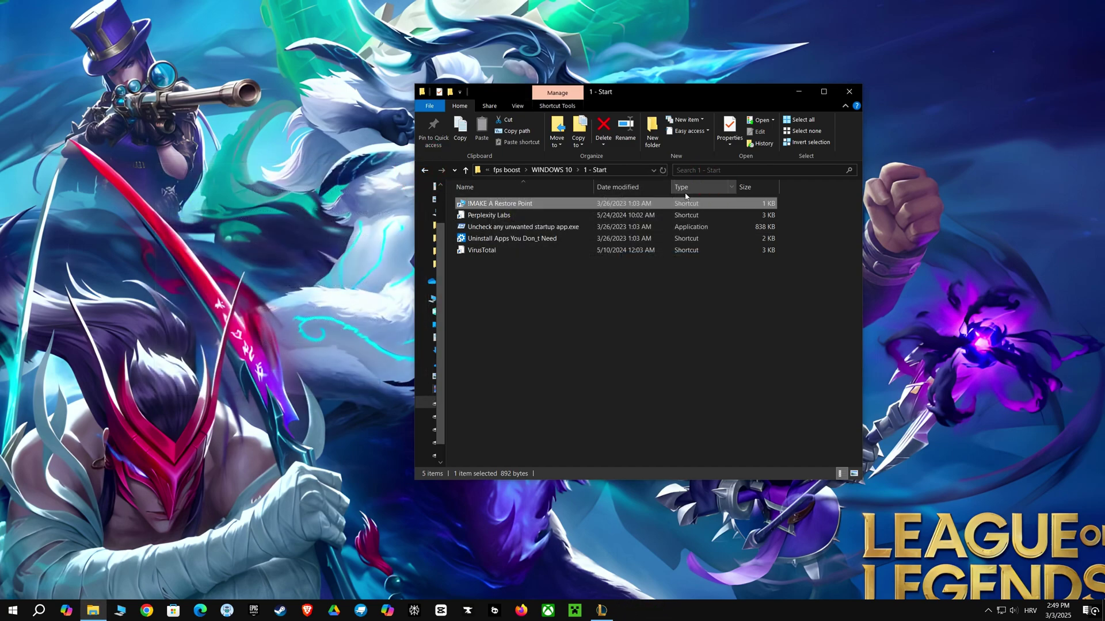
- Run the unwanted startup app tool, disable the NetLimiter and checked Microsoft Edge startup entries, and close Autoruns
{"action": "double_click", "coordinate": [511, 228]}
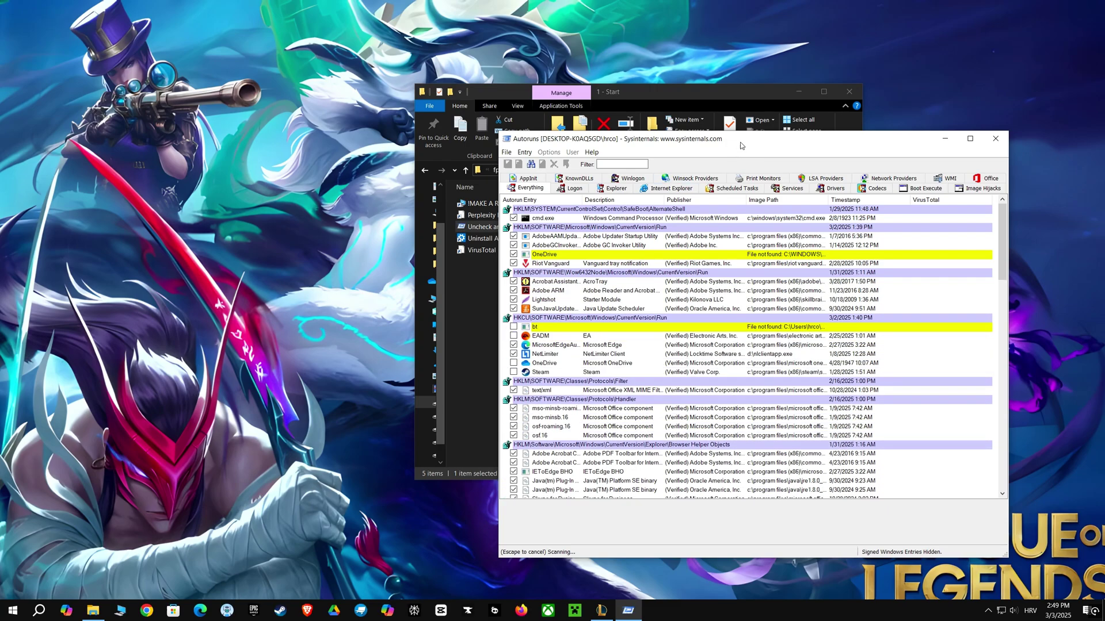
{"action": "left_click_drag", "start_coordinate": [746, 150], "coordinate": [498, 125]}
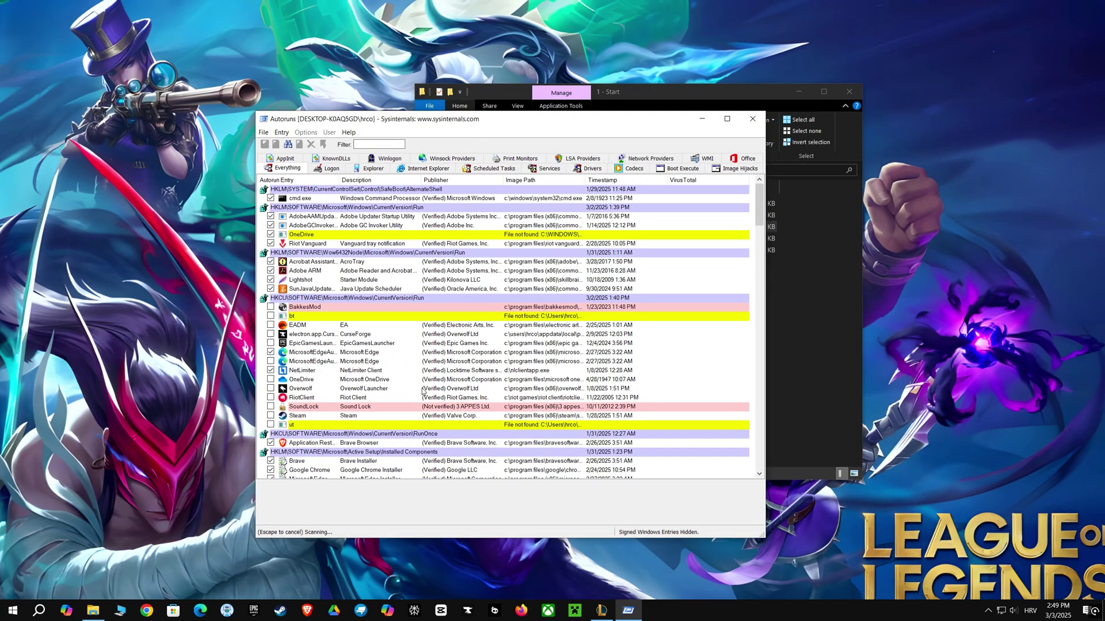
{"action": "left_click", "coordinate": [270, 370]}
{"action": "left_click", "coordinate": [271, 352]}
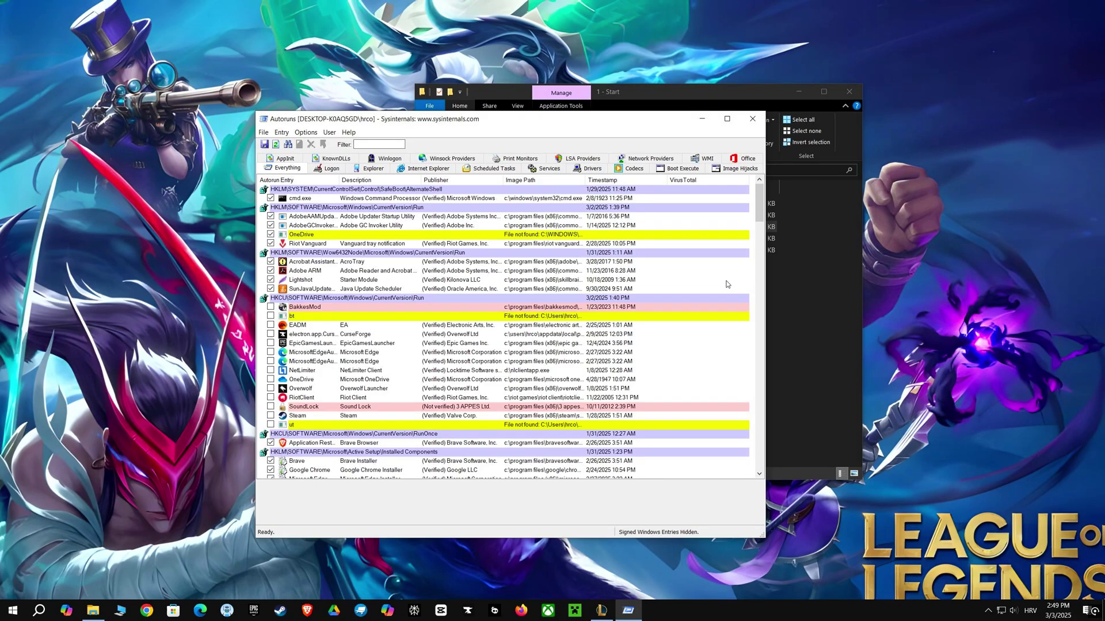
{"action": "left_click", "coordinate": [752, 118]}
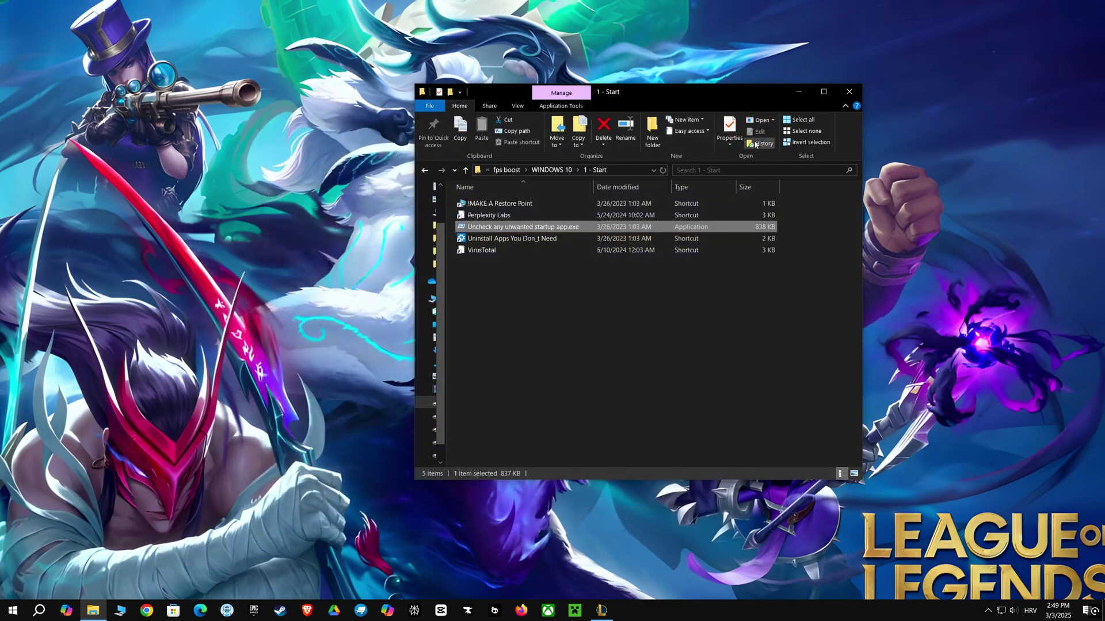
- Open the "Uninstall Apps You Don_t Need" shortcut, look through the installed apps, show the uninstall option for Bodycam, and close Settings
{"action": "double_click", "coordinate": [542, 239]}
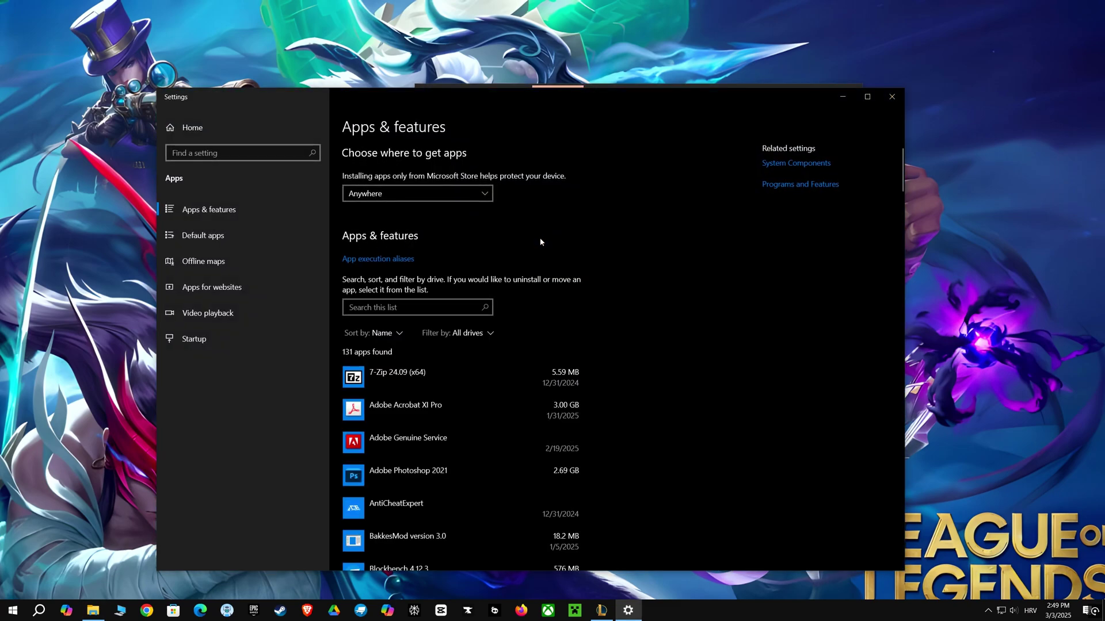
{"action": "scroll", "coordinate": [493, 382], "scroll_direction": "down", "scroll_amount": 3}
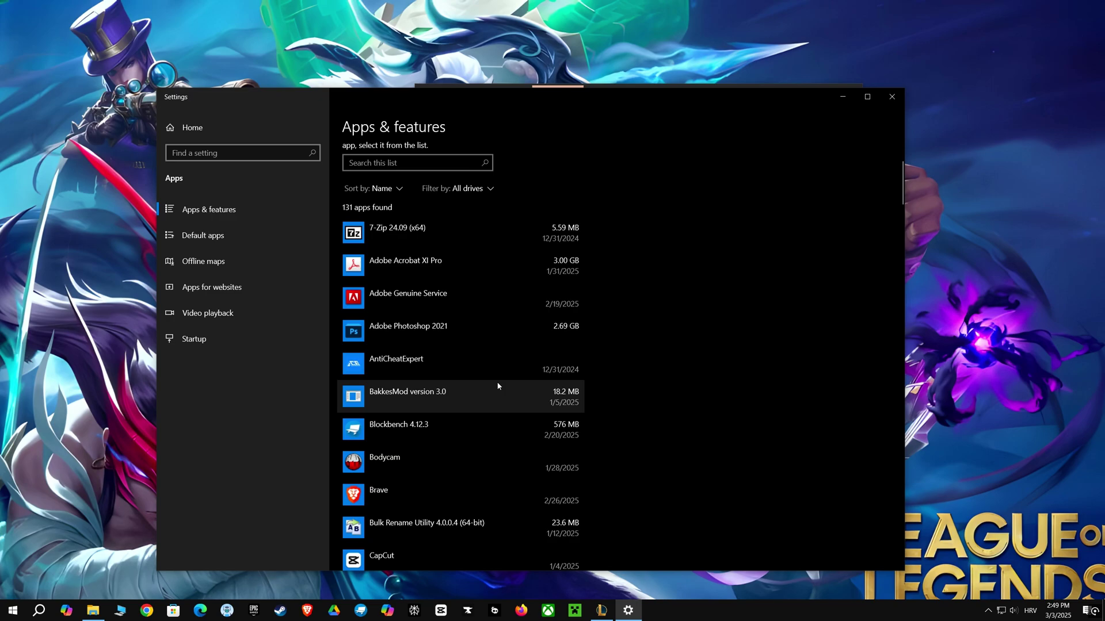
{"action": "scroll", "coordinate": [506, 374], "scroll_direction": "down", "scroll_amount": 2}
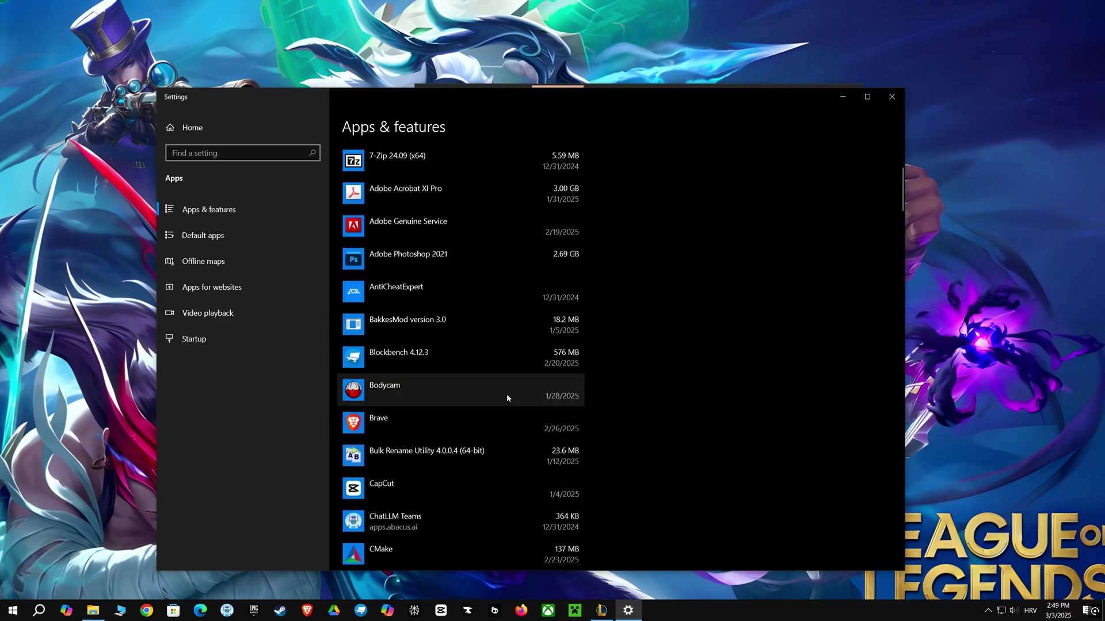
{"action": "left_click", "coordinate": [506, 394]}
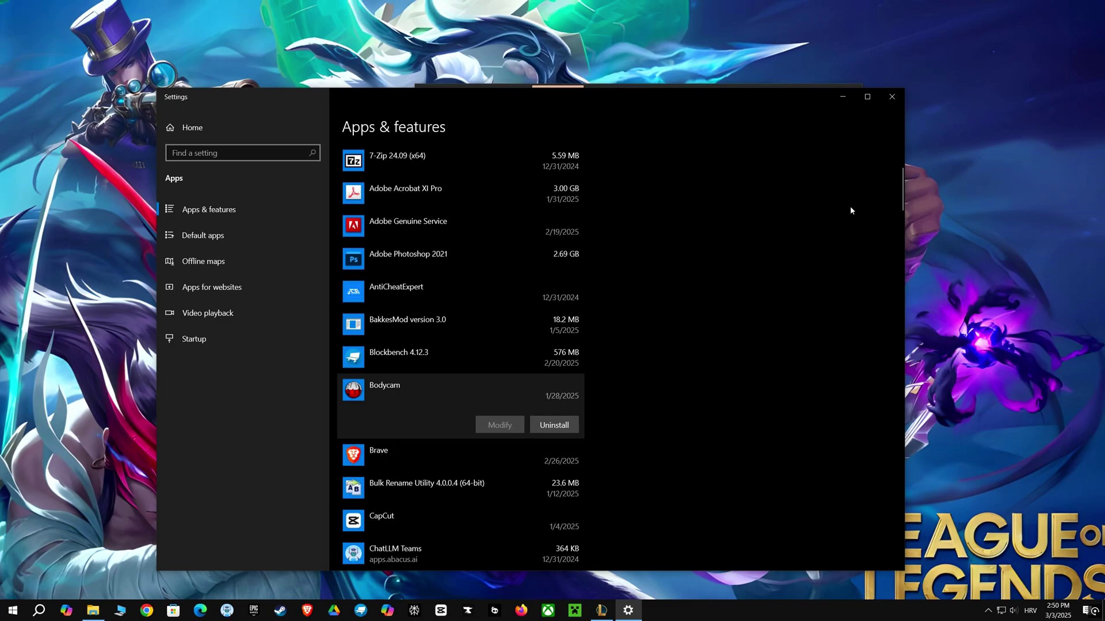
{"action": "left_click", "coordinate": [890, 103]}
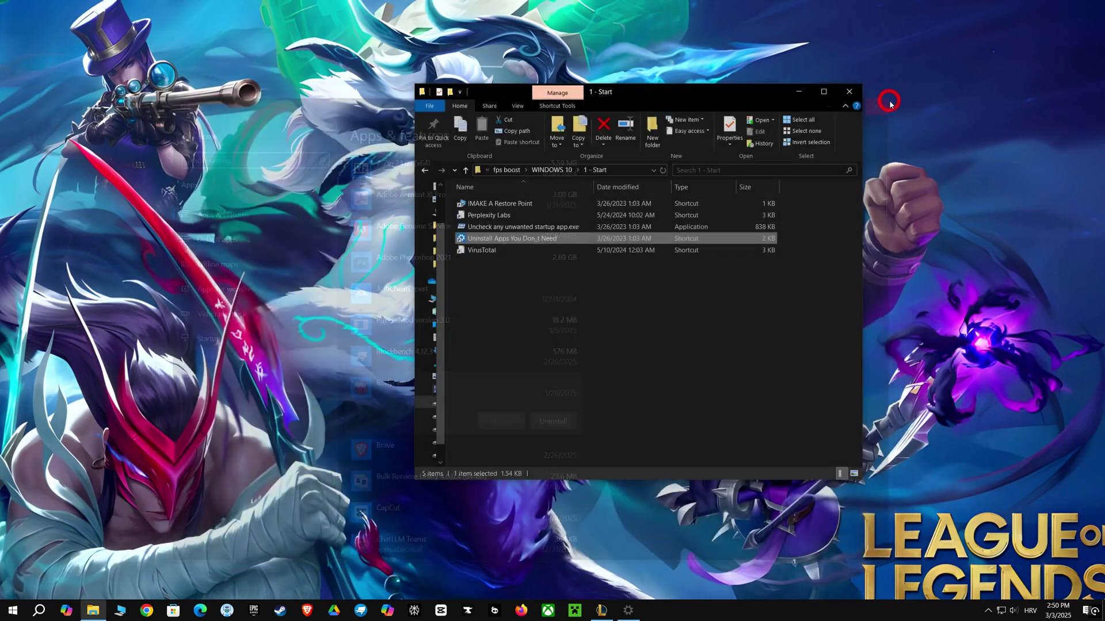
- Open the Perplexity Labs shortcut, choose the sonar model, and arrange the browser and the folder window side by side
{"action": "double_click", "coordinate": [473, 216]}
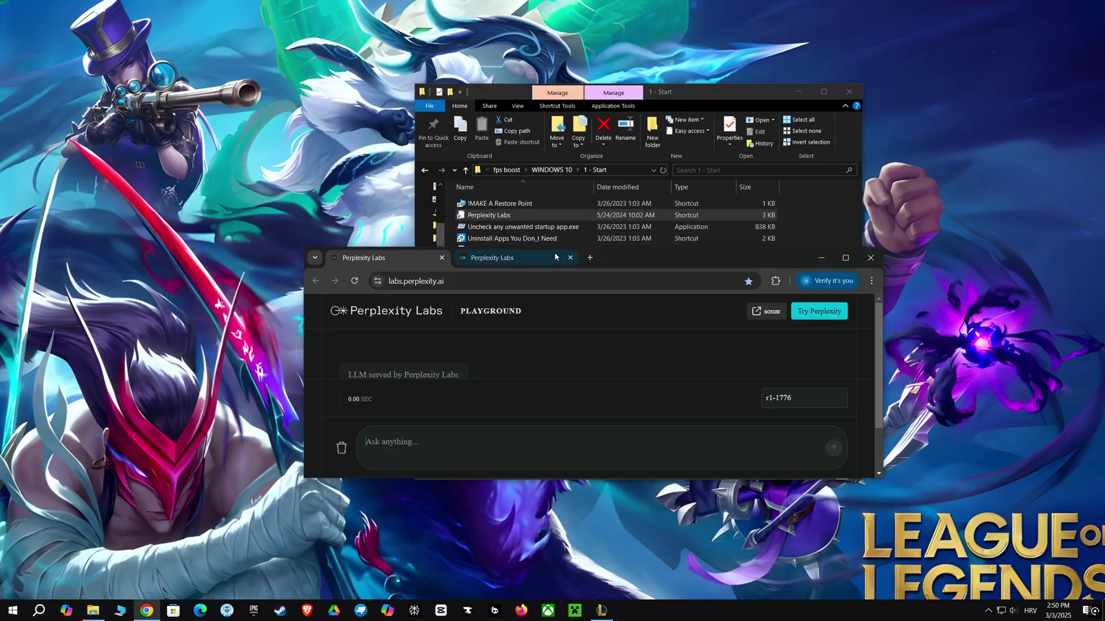
{"action": "left_click_drag", "start_coordinate": [647, 258], "coordinate": [362, 143]}
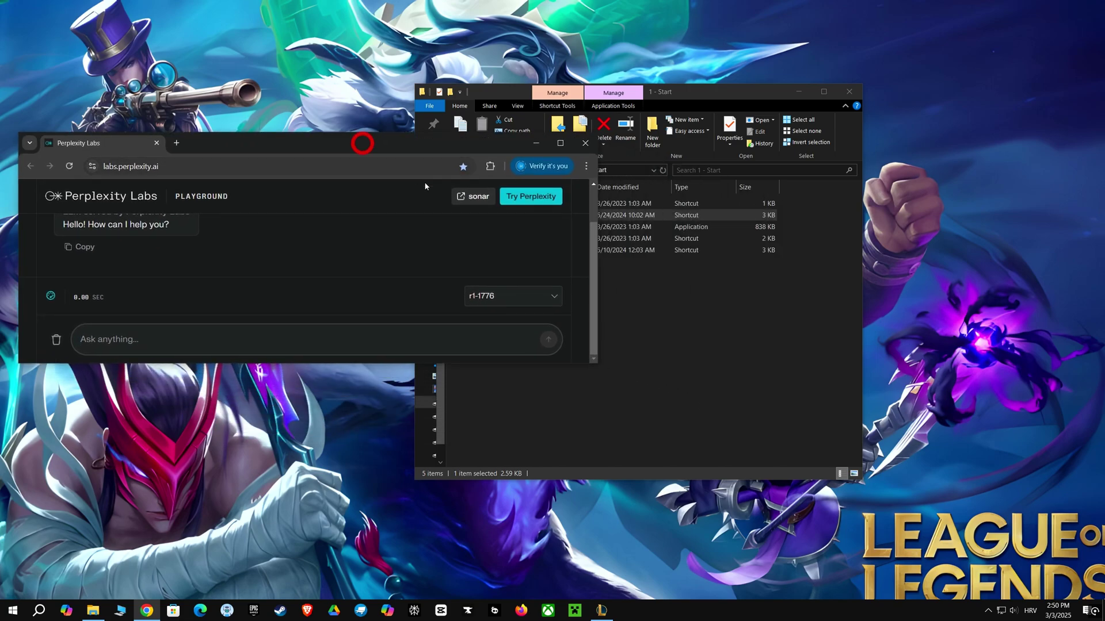
{"action": "left_click", "coordinate": [504, 295]}
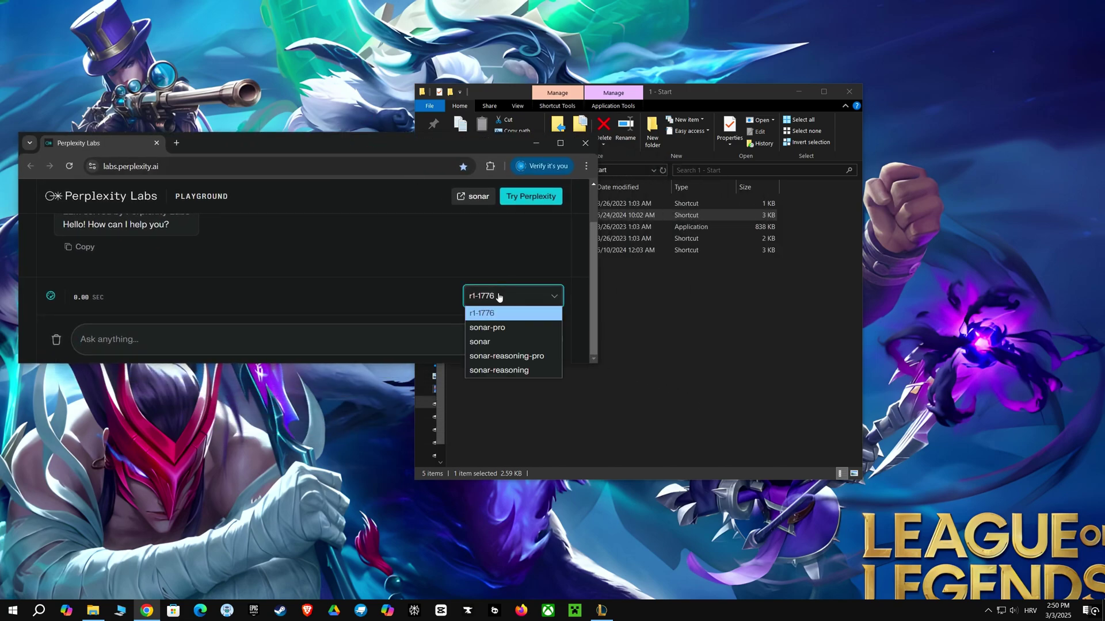
{"action": "left_click", "coordinate": [481, 342]}
{"action": "left_click_drag", "start_coordinate": [696, 98], "coordinate": [865, 135]}
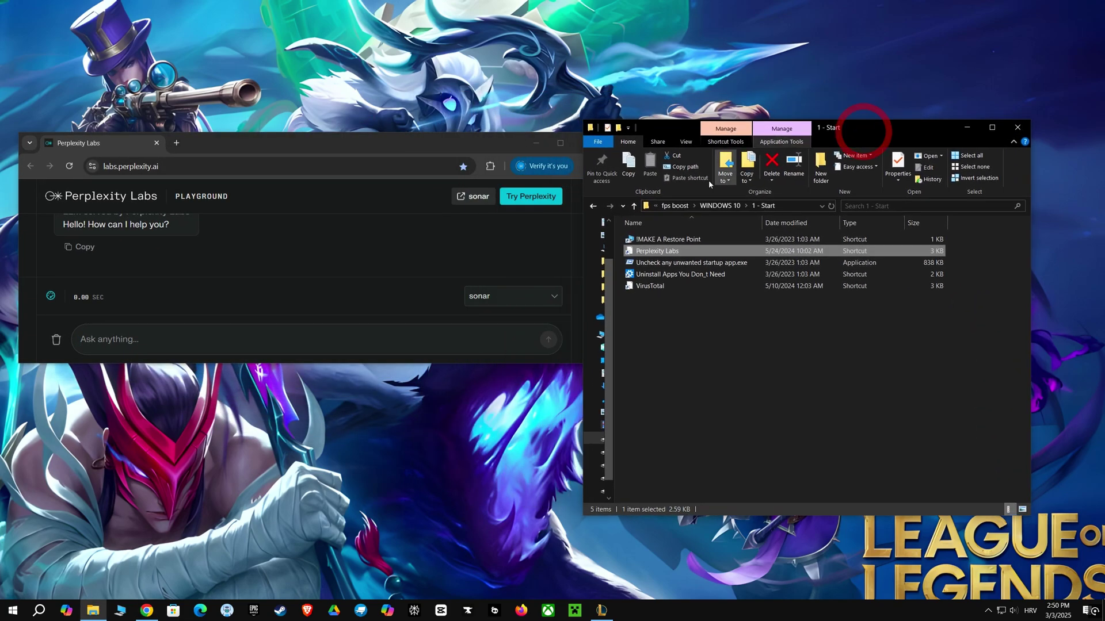
- Open FULL OPTIMIZATION.BAT from the "2 - Batch Optimizations" folder for editing, copy its entire text, and close Notepad
{"action": "left_click", "coordinate": [594, 206]}
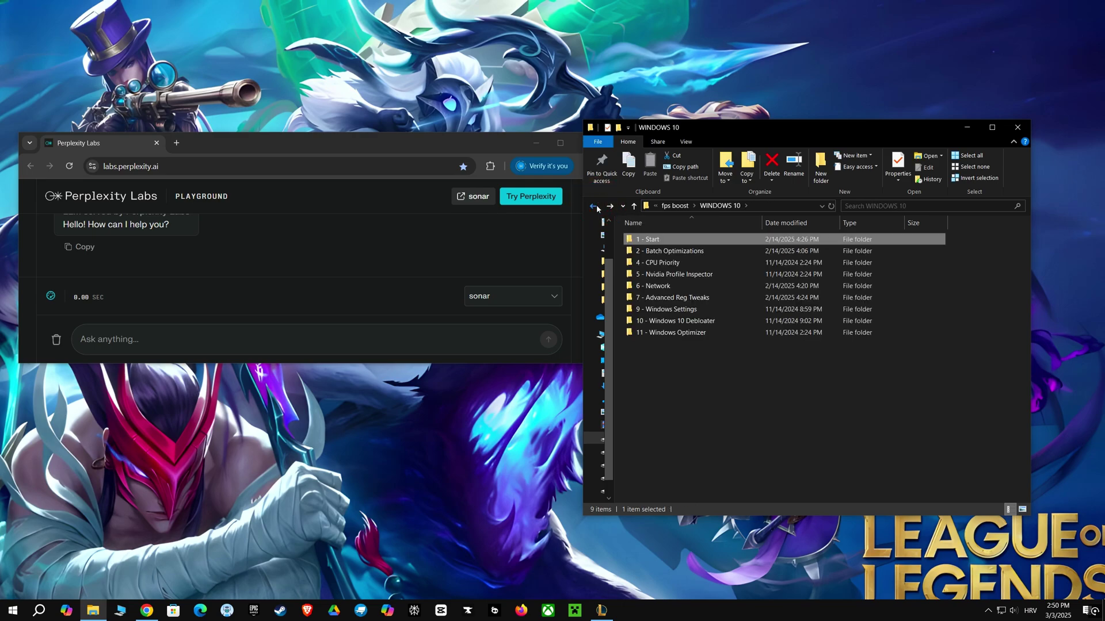
{"action": "double_click", "coordinate": [663, 254]}
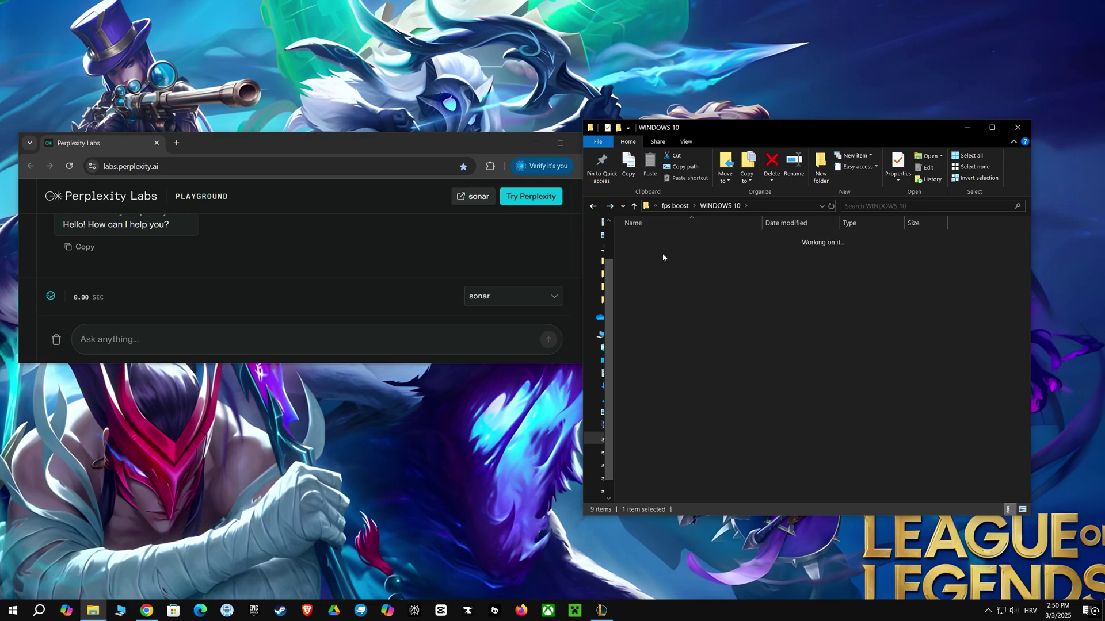
{"action": "left_click", "coordinate": [657, 263]}
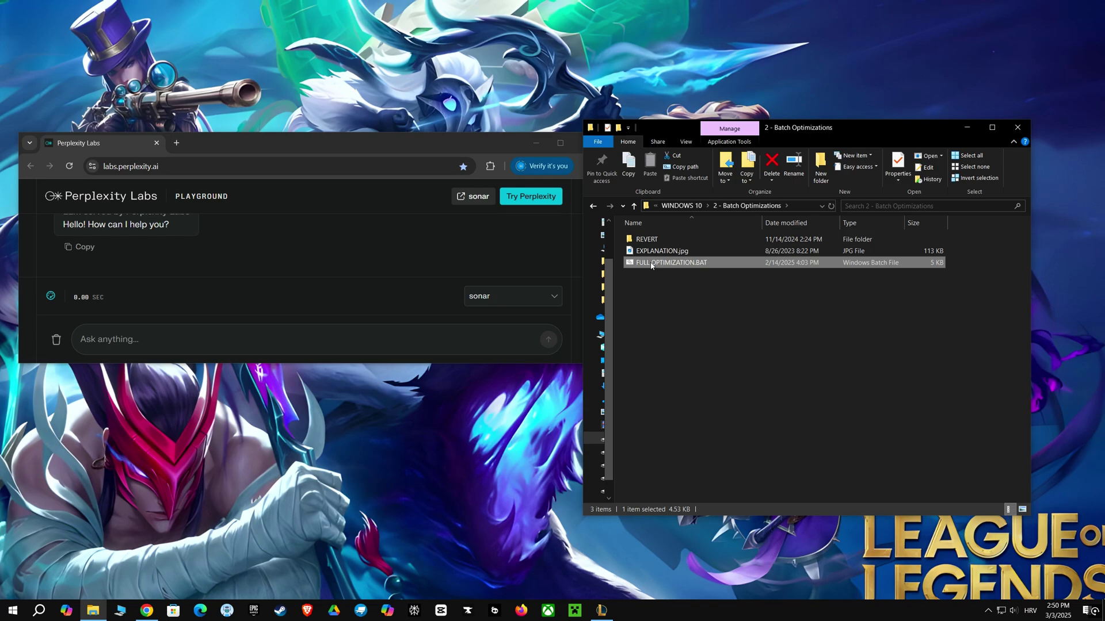
{"action": "right_click", "coordinate": [658, 263]}
{"action": "left_click", "coordinate": [671, 265]}
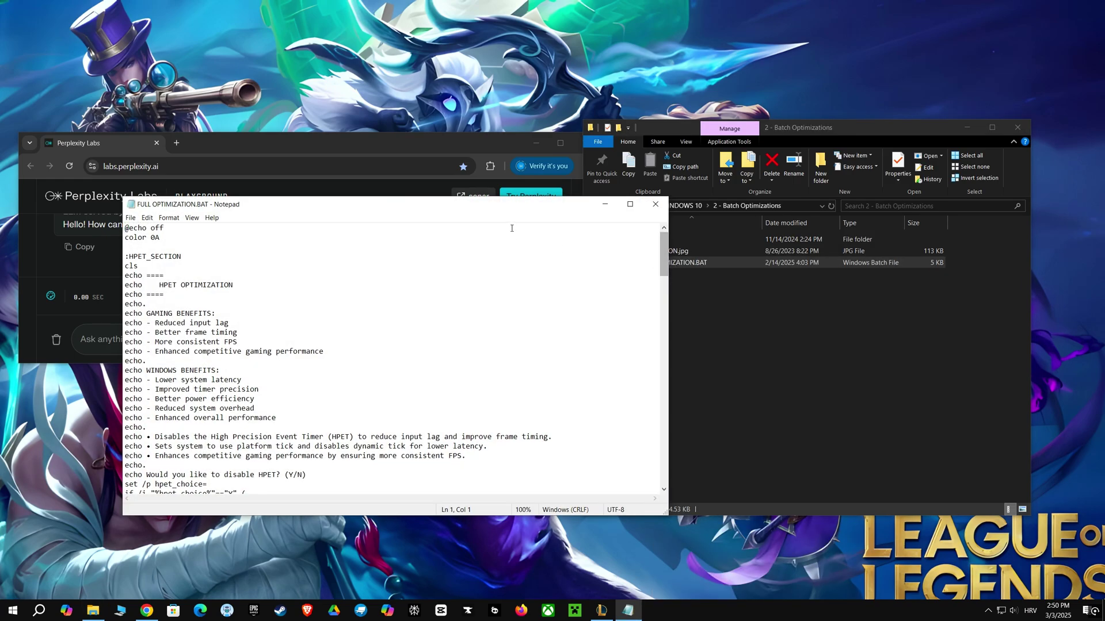
{"action": "left_click_drag", "start_coordinate": [290, 204], "coordinate": [552, 200]}
{"action": "key", "text": "ctrl+a"}
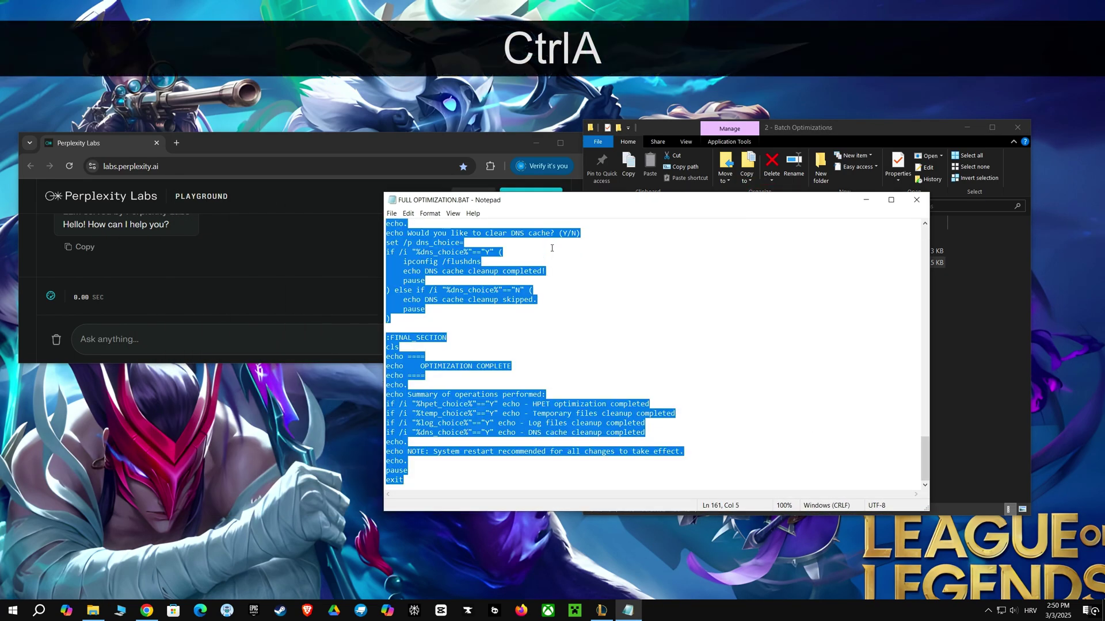
{"action": "key", "text": "ctrl+c"}
{"action": "left_click", "coordinate": [916, 201]}
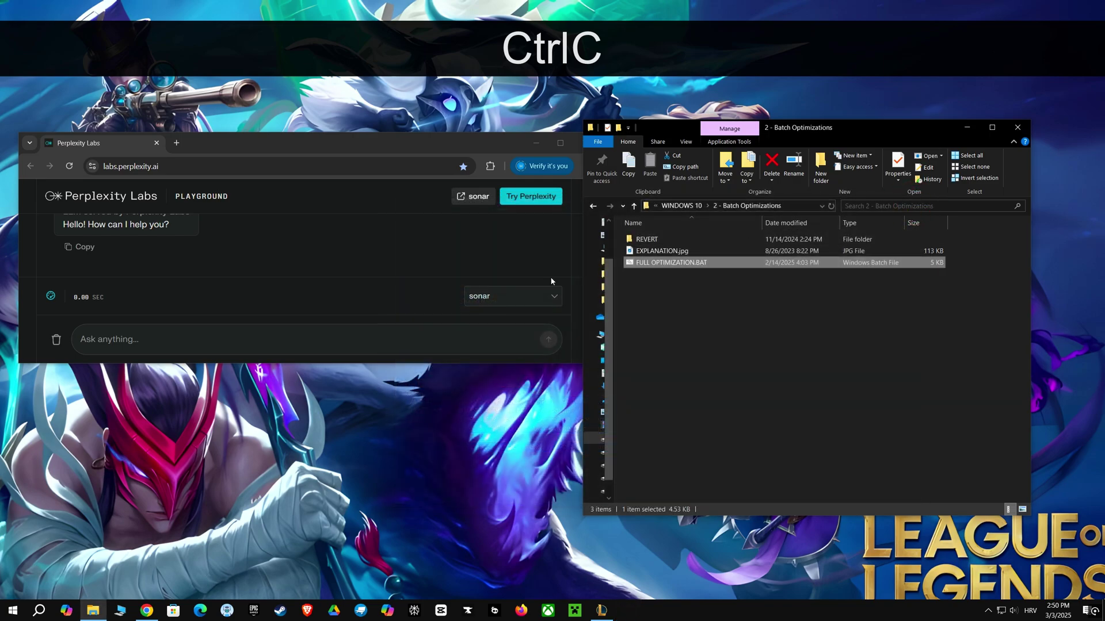
- Ask Perplexity Labs "virus or malware;" followed by the copied batch script, and submit the prompt
{"action": "left_click", "coordinate": [170, 339]}
{"action": "type", "text": "vir"}
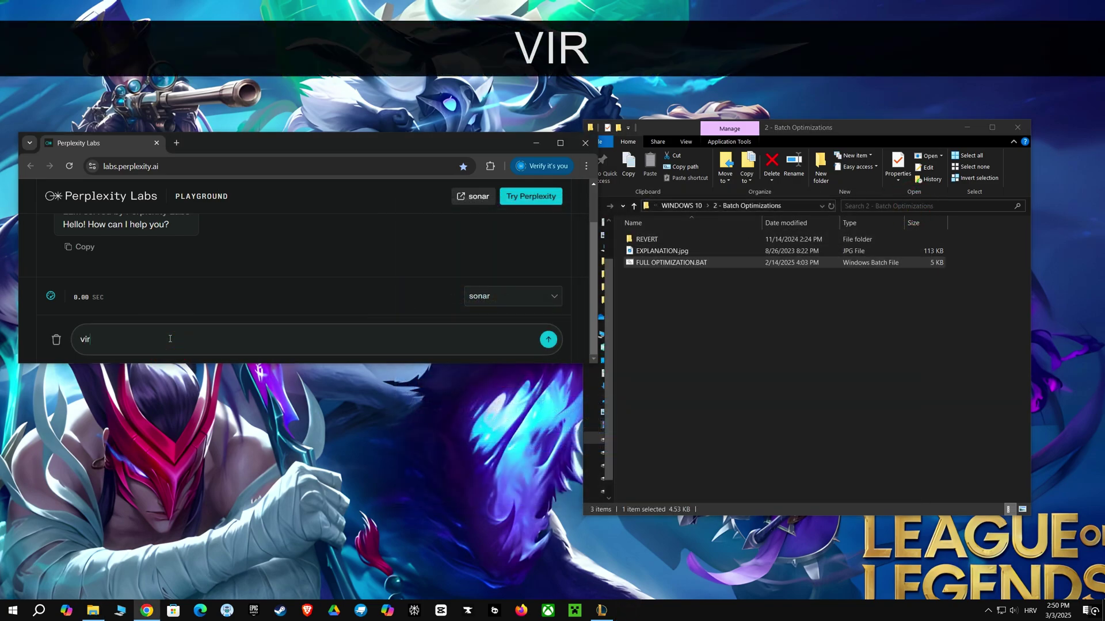
{"action": "type", "text": "us or malwa"}
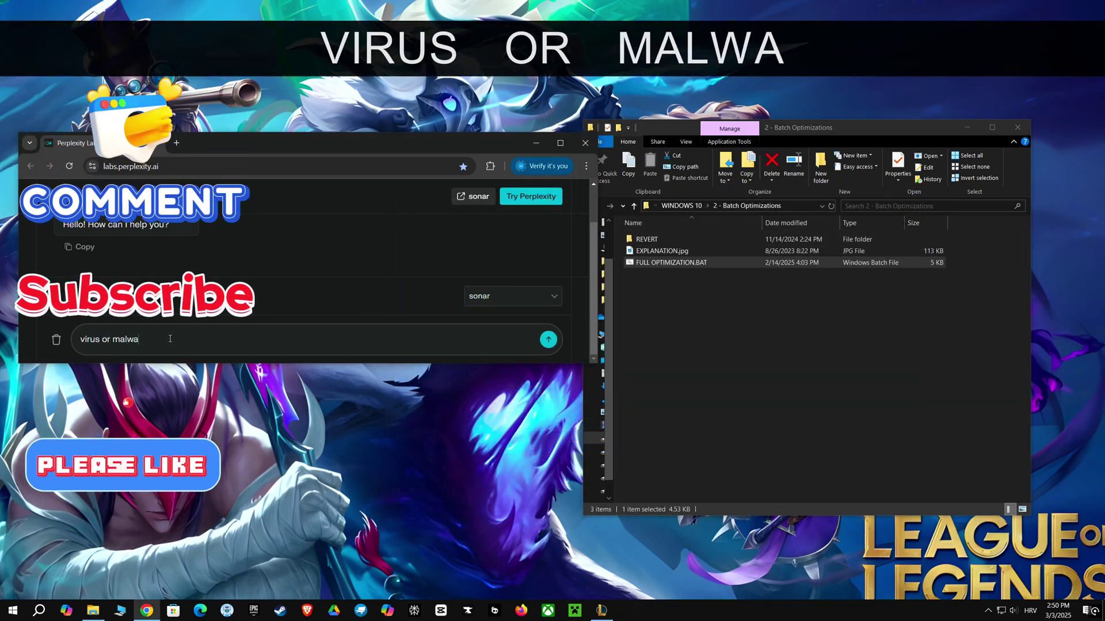
{"action": "type", "text": "re;"}
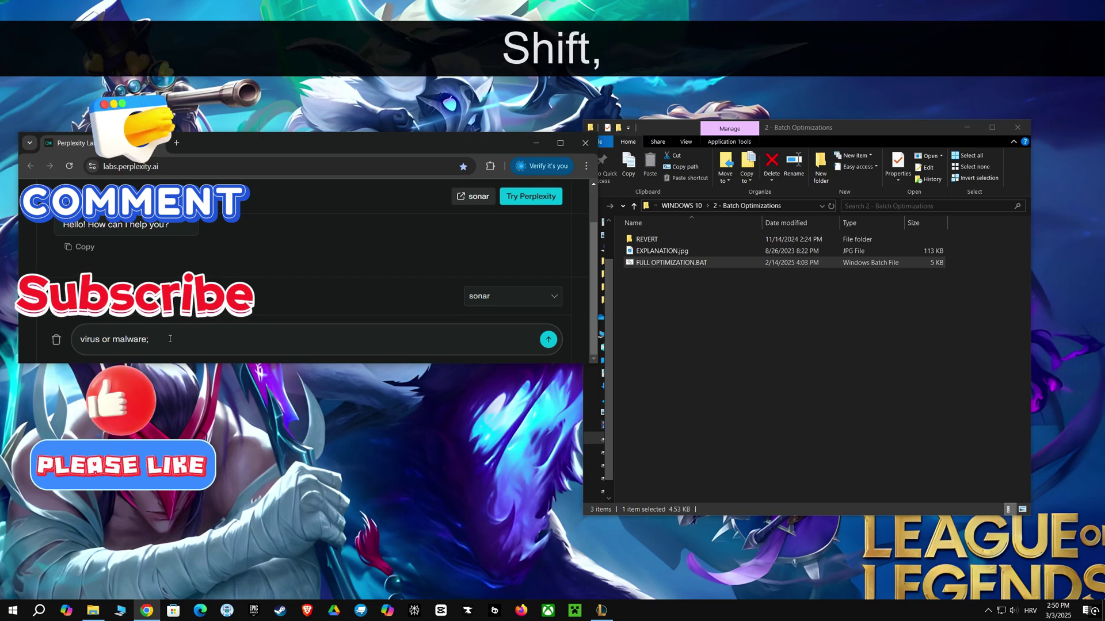
{"action": "key", "text": "ctrl+v"}
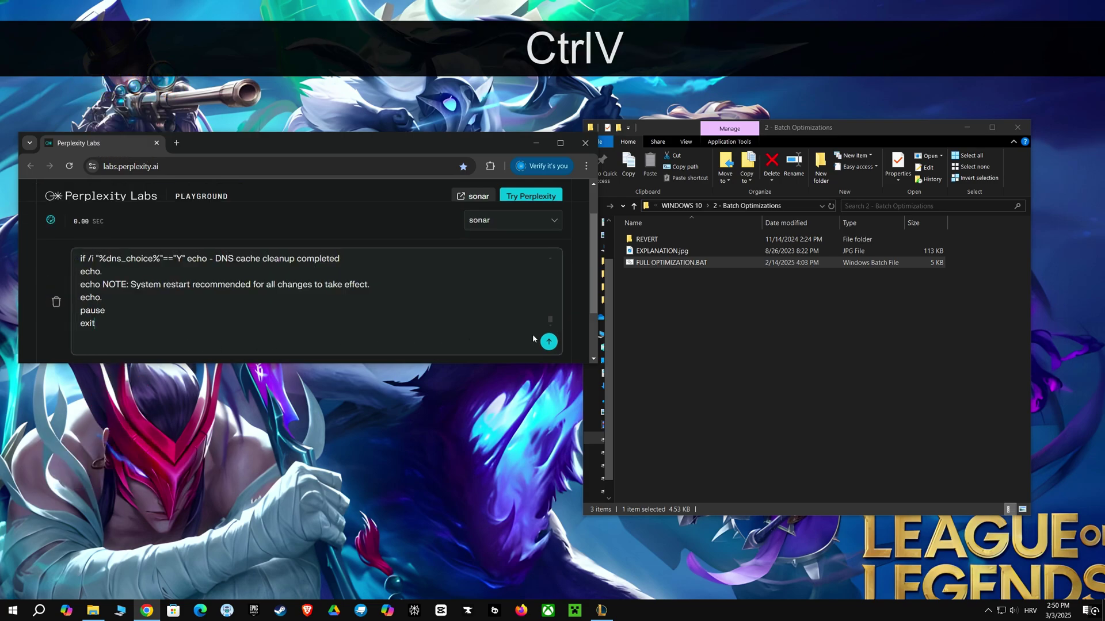
{"action": "left_click", "coordinate": [549, 342]}
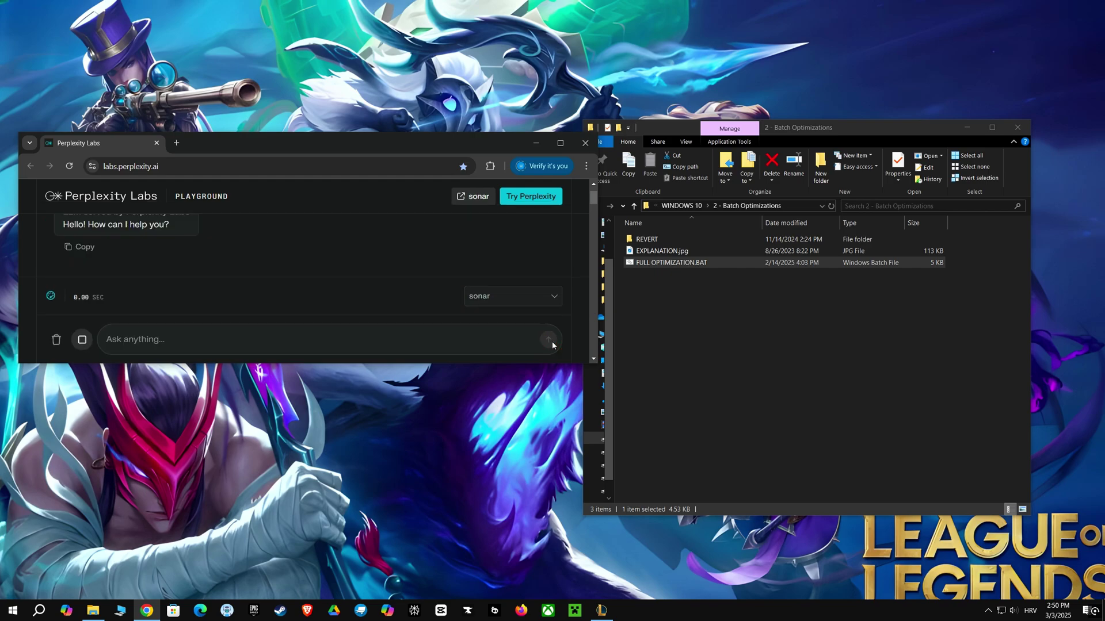
- Enlarge the browser window, read the script analysis through its malware verdict, highlight the verdict, and close the browser
{"action": "scroll", "coordinate": [345, 271], "scroll_direction": "down", "scroll_amount": 15}
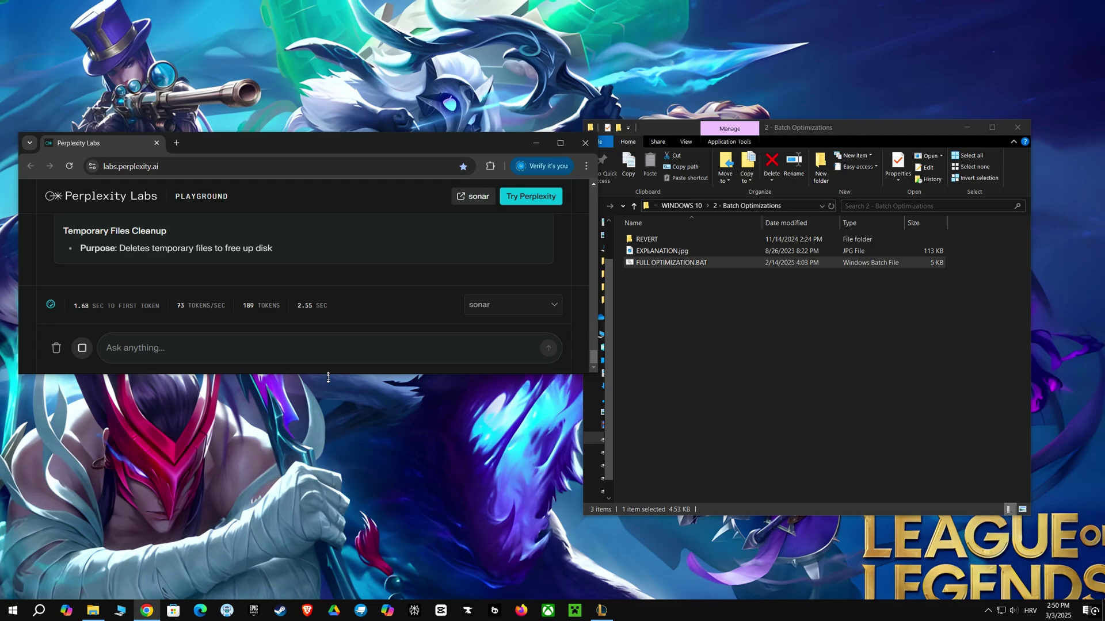
{"action": "left_click_drag", "start_coordinate": [336, 363], "coordinate": [336, 538]}
{"action": "scroll", "coordinate": [270, 384], "scroll_direction": "up", "scroll_amount": 10}
{"action": "scroll", "coordinate": [263, 379], "scroll_direction": "down", "scroll_amount": 3}
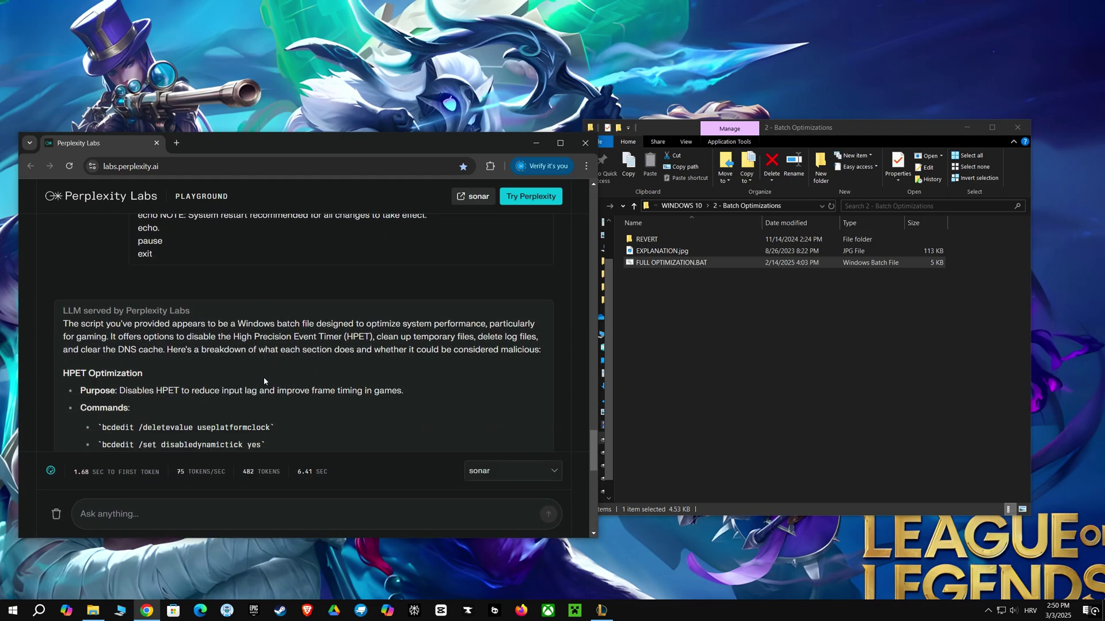
{"action": "scroll", "coordinate": [263, 377], "scroll_direction": "down", "scroll_amount": 8}
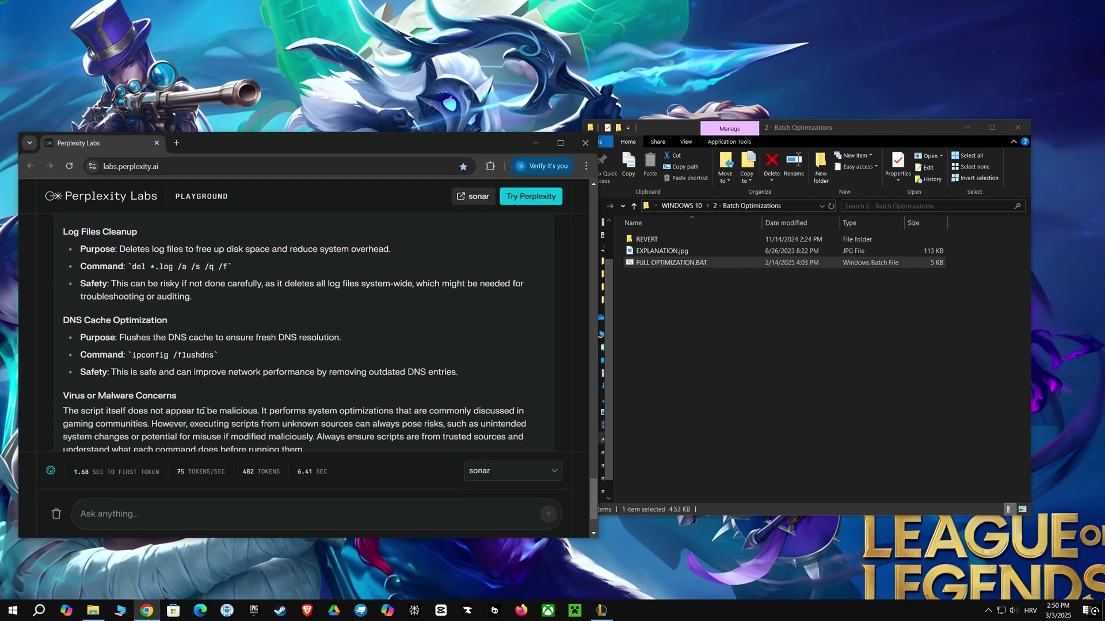
{"action": "left_click_drag", "start_coordinate": [130, 411], "coordinate": [251, 411]}
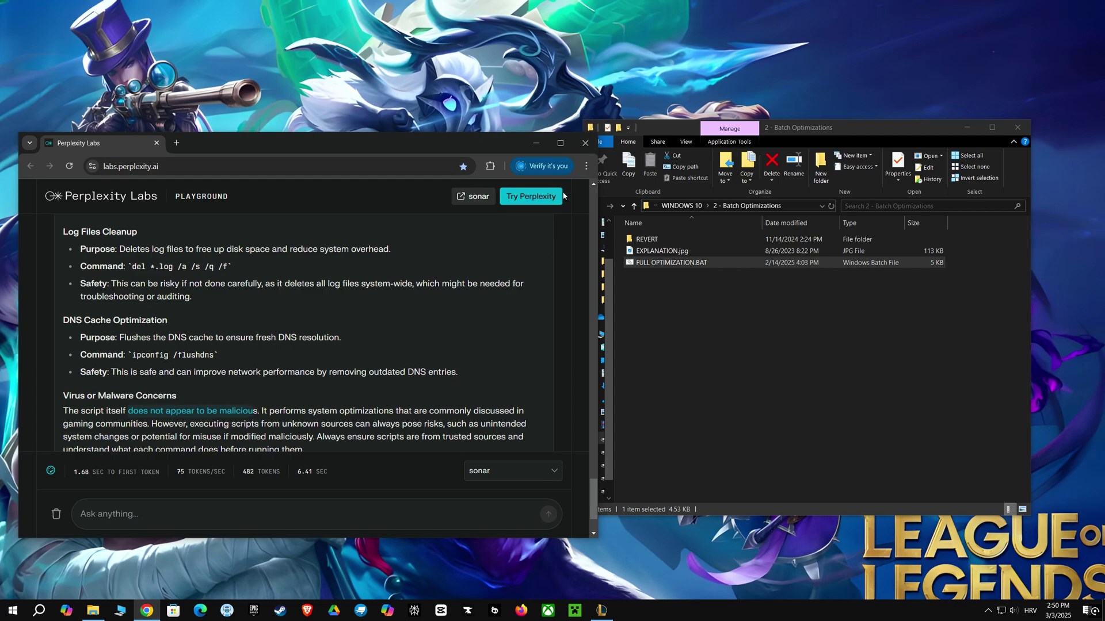
{"action": "left_click", "coordinate": [585, 143]}
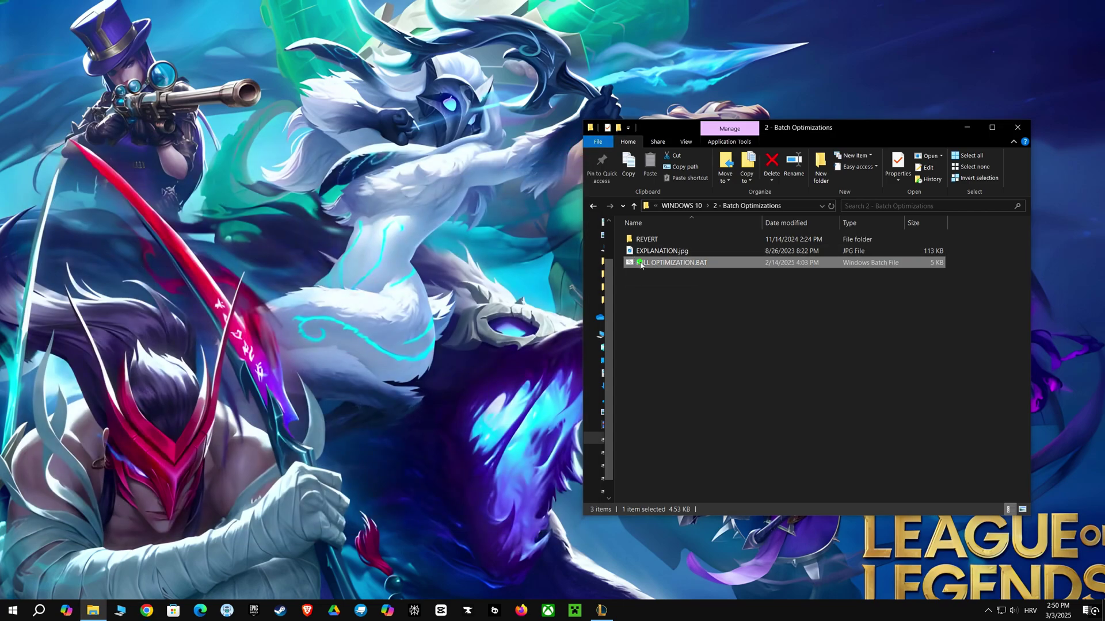
- Run FULL OPTIMIZATION.BAT as administrator and answer yes to disabling HPET and deleting temporary files
{"action": "right_click", "coordinate": [639, 263]}
{"action": "left_click", "coordinate": [672, 286]}
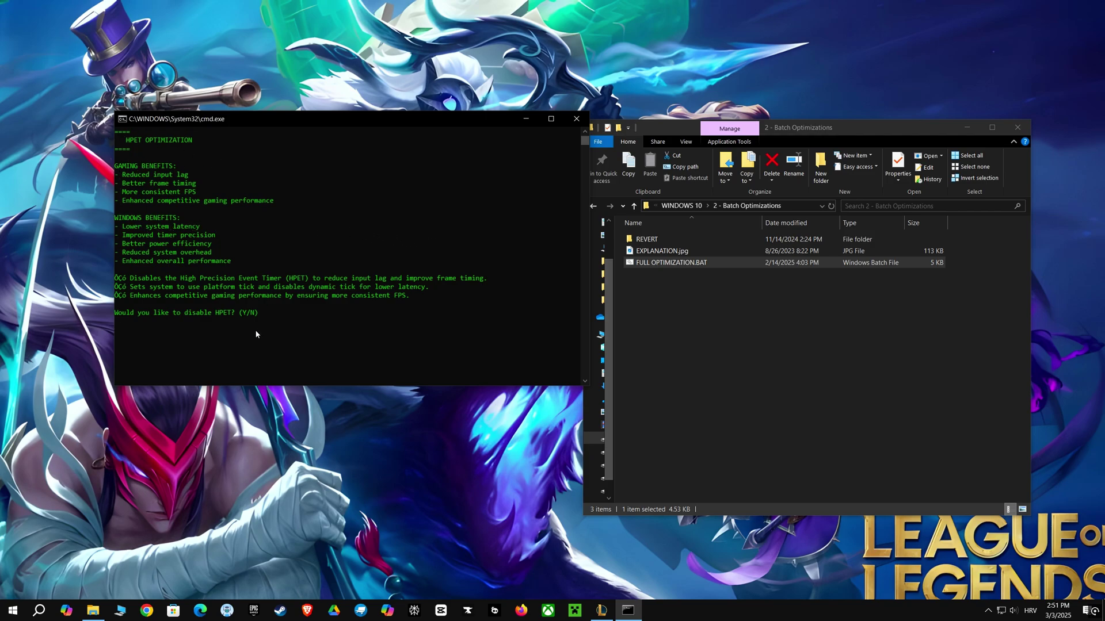
{"action": "type", "text": "y"}
{"action": "key", "text": "Return"}
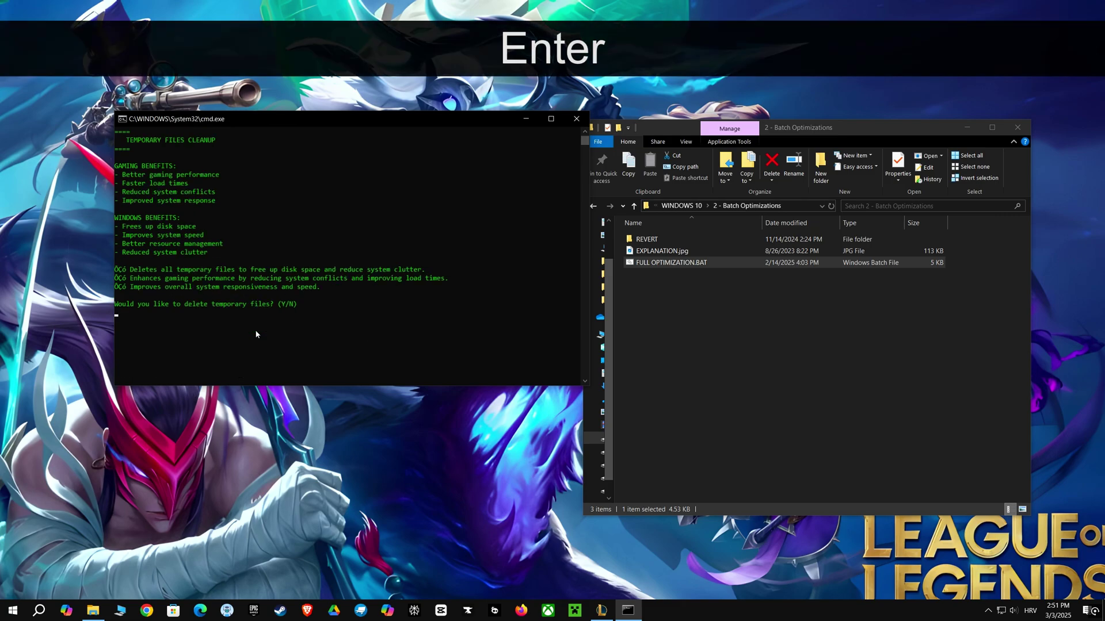
{"action": "type", "text": "y"}
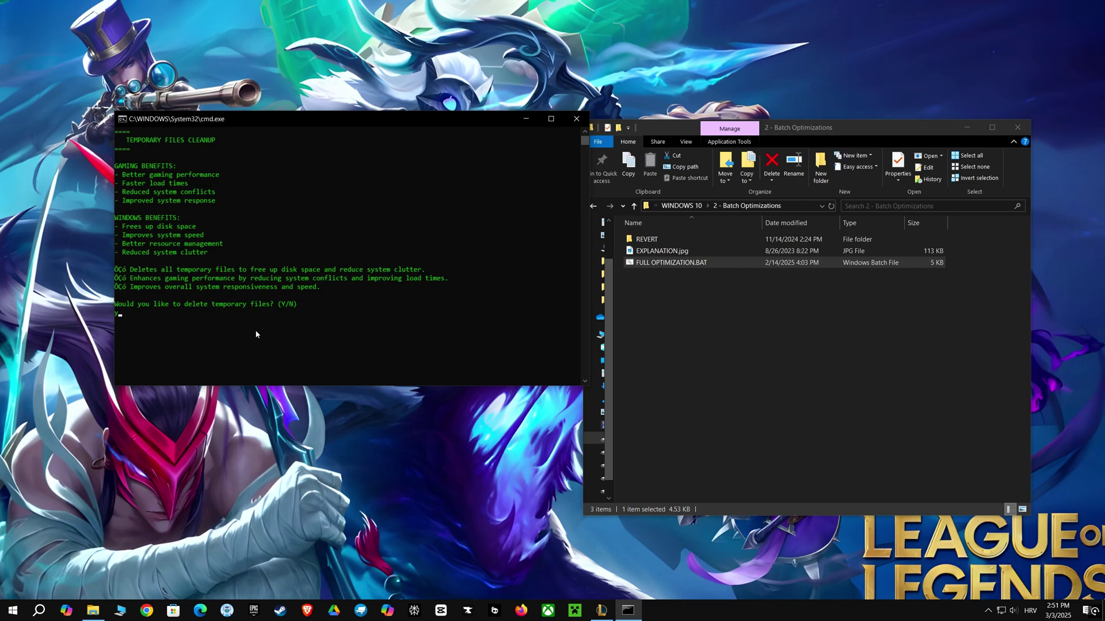
{"action": "key", "text": "Return"}
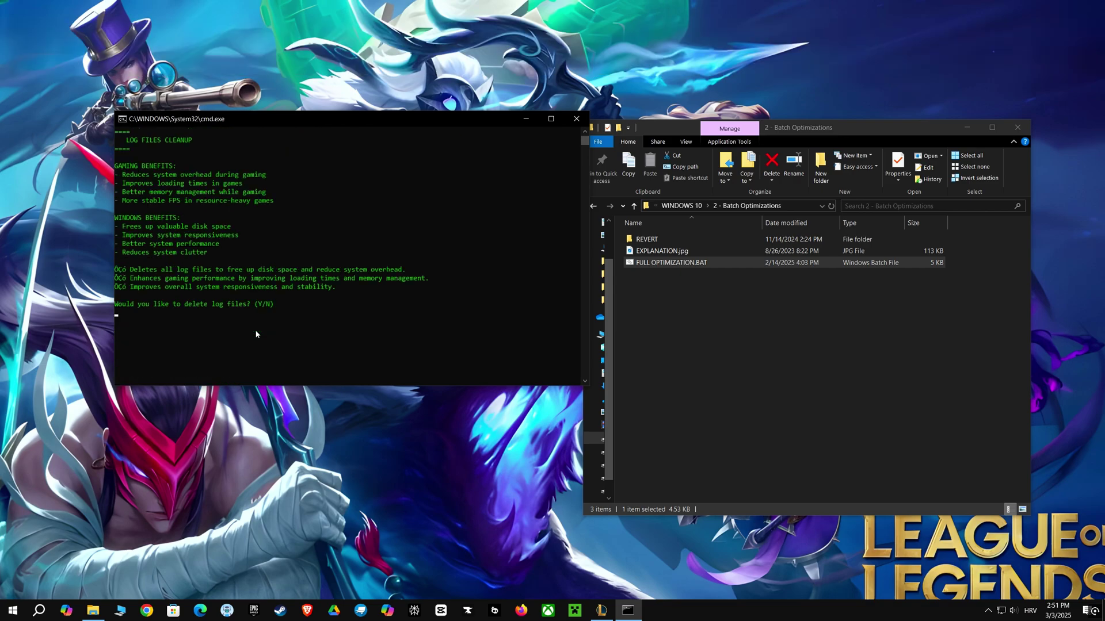
- Answer yes to deleting log files and clearing the DNS cache, and exit the optimization script
{"action": "type", "text": "Y"}
{"action": "key", "text": "Return"}
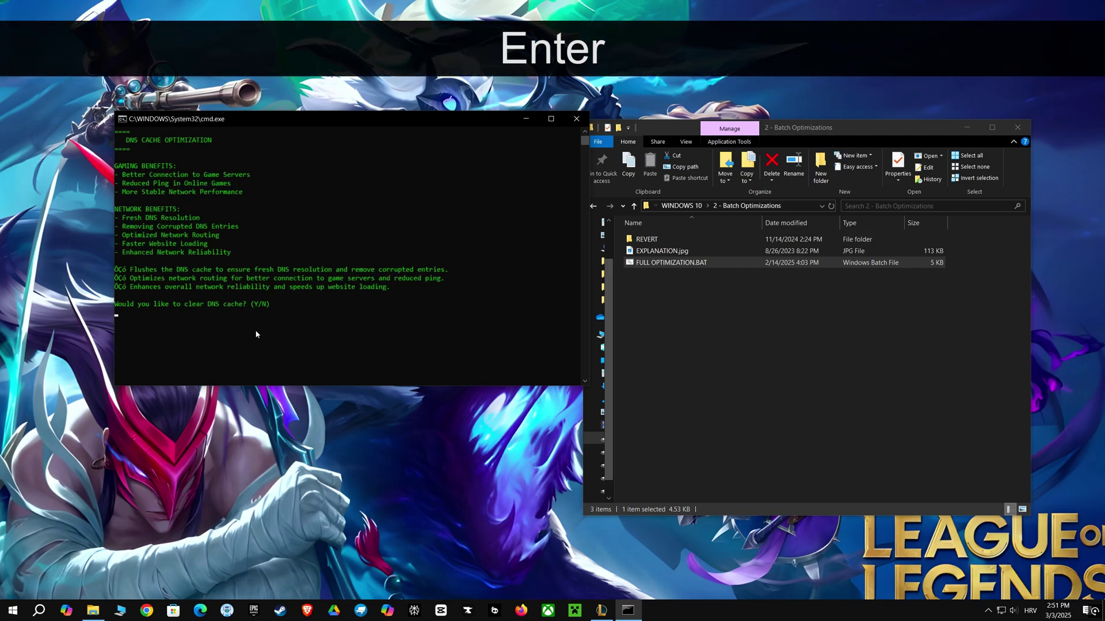
{"action": "type", "text": "y"}
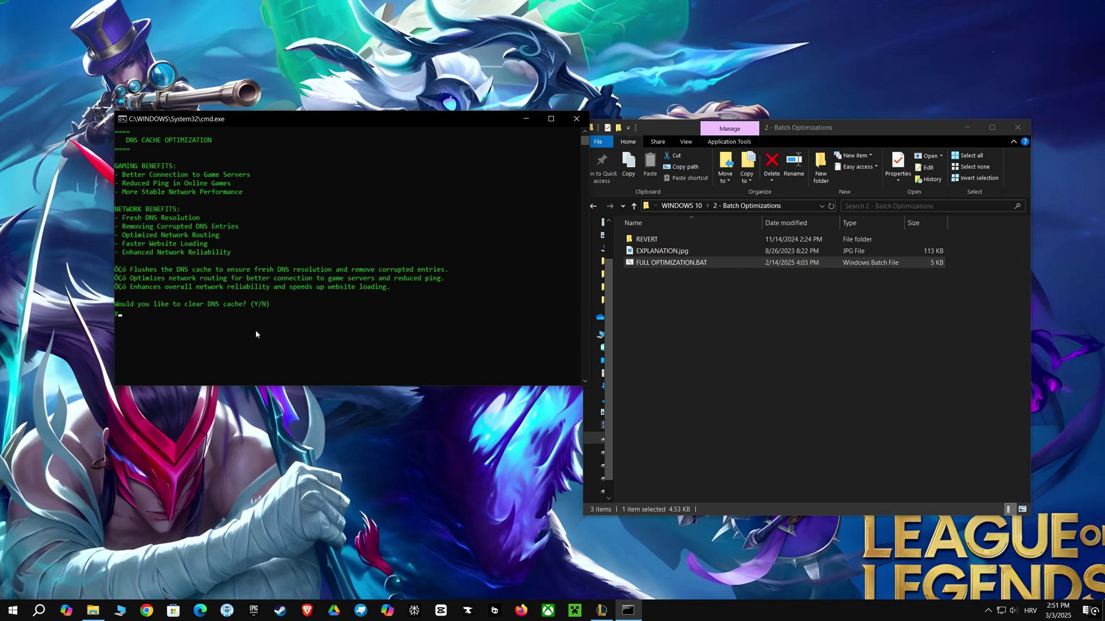
{"action": "key", "text": "Return"}
{"action": "key", "text": "Return"}
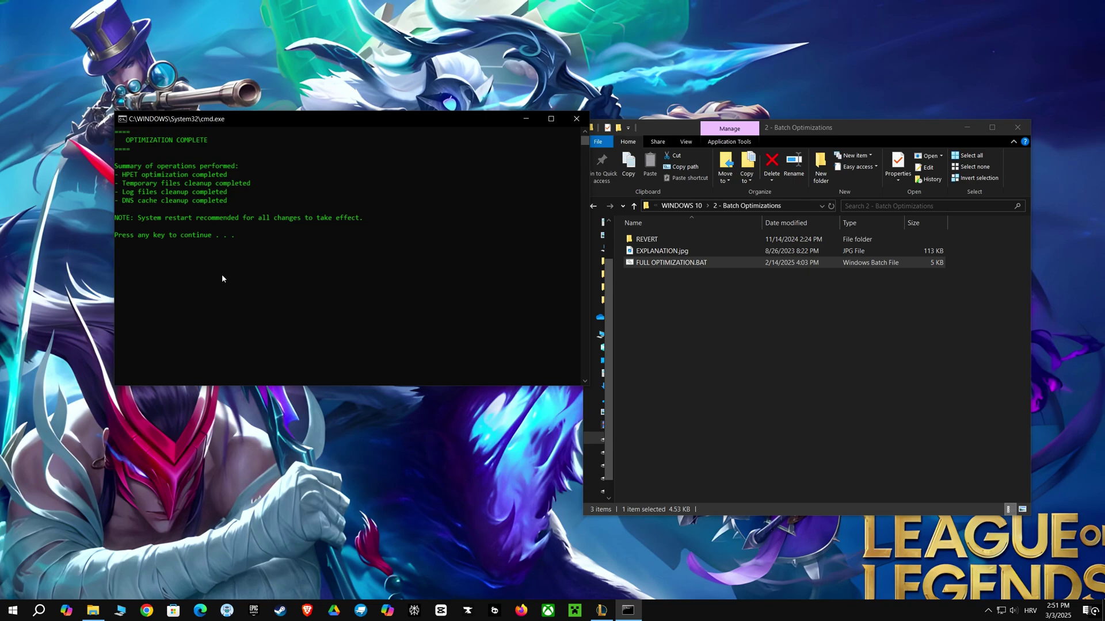
{"action": "key", "text": "Return"}
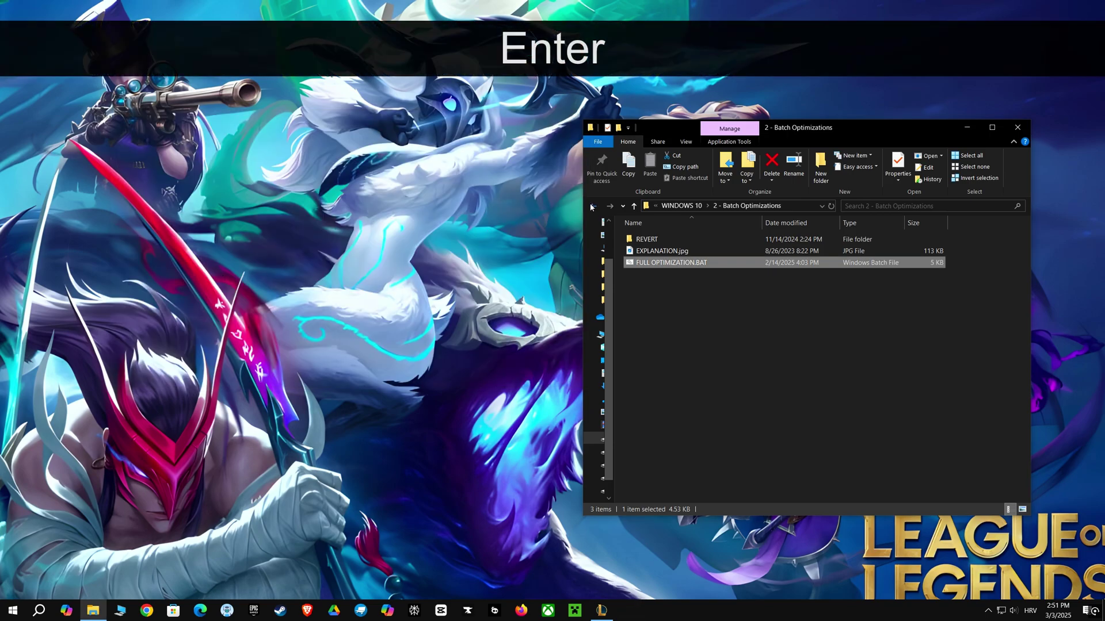
- Return to the WINDOWS 10 folder and open the AMD subfolder of "4 - CPU Priority"
{"action": "left_click", "coordinate": [593, 205]}
{"action": "double_click", "coordinate": [666, 261]}
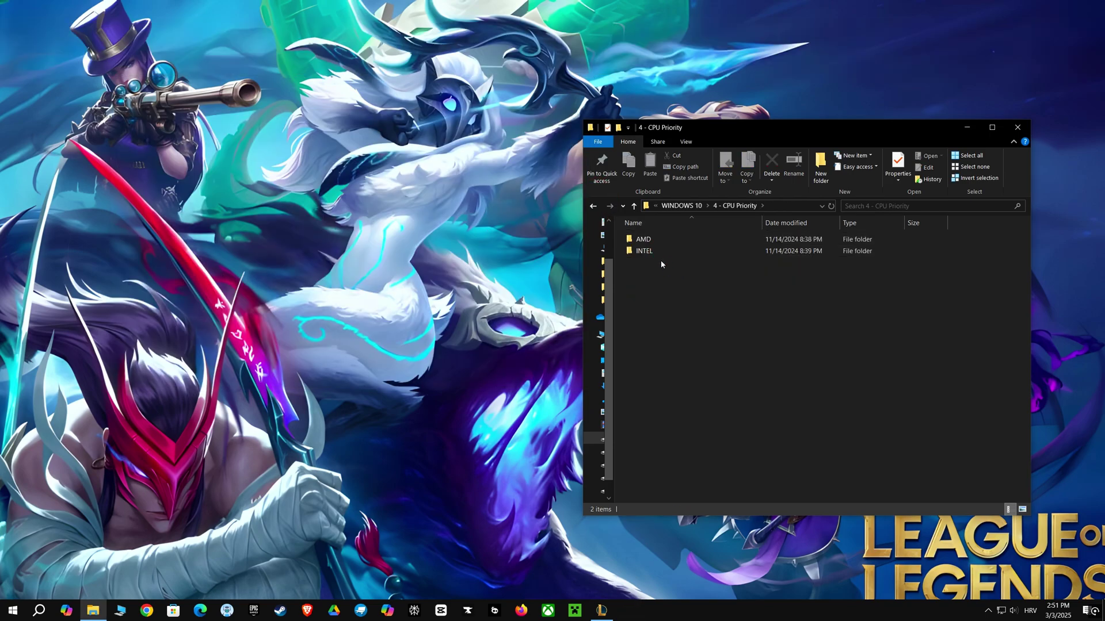
{"action": "double_click", "coordinate": [645, 239]}
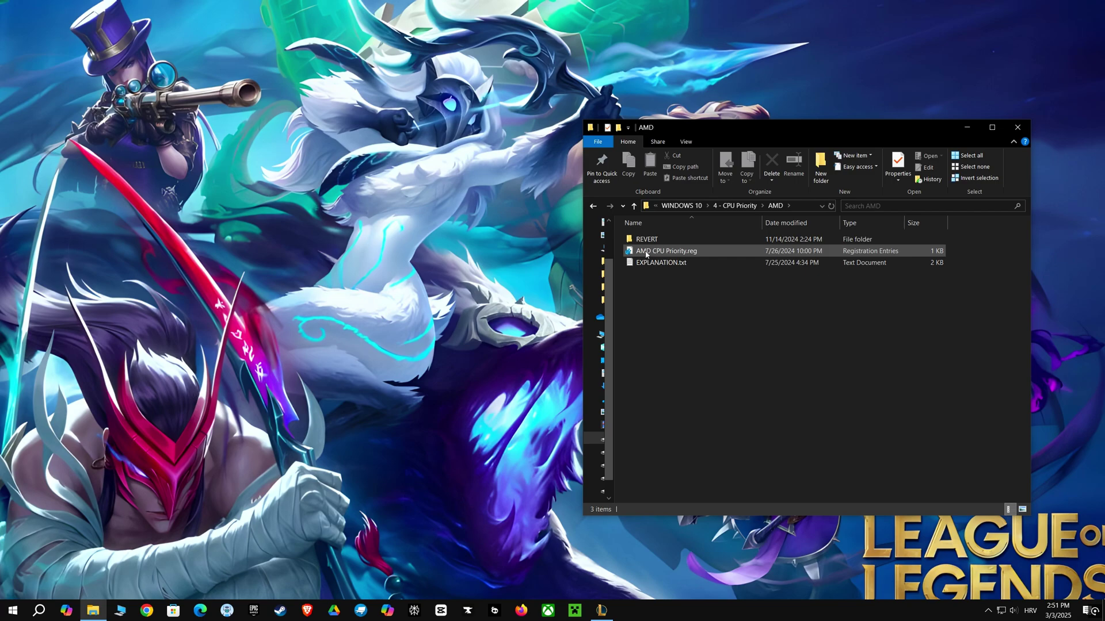